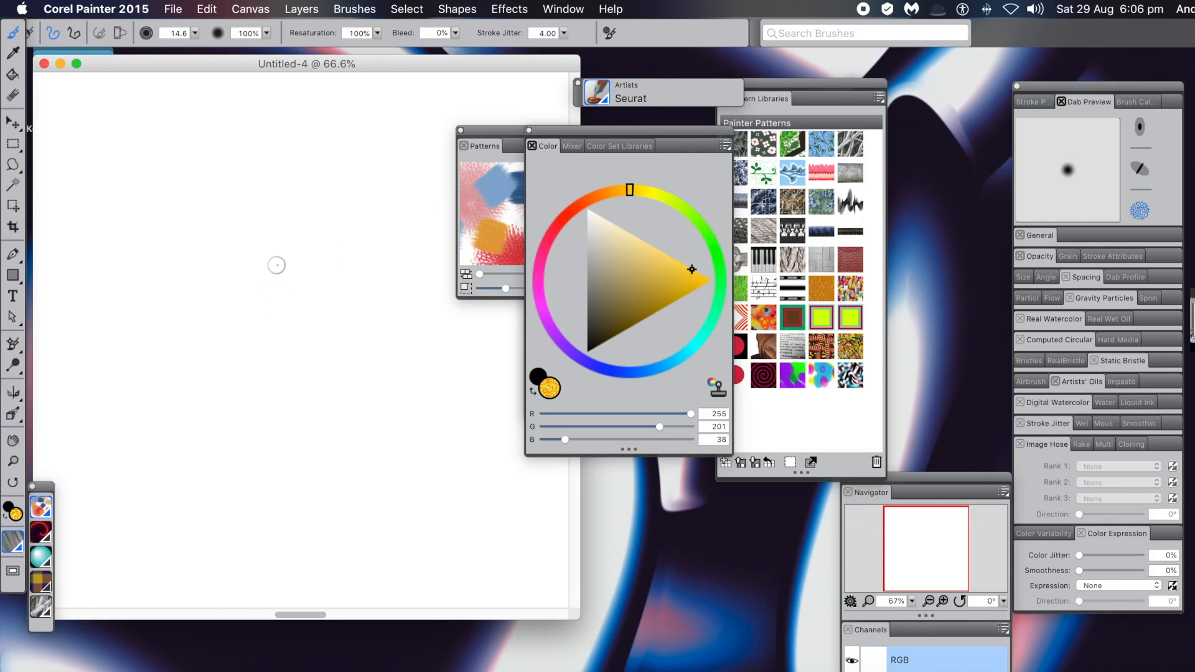
# Step: Paint a round cluster of yellow dots with the Seurat brush and scatter blue dots (RGB 38, 115, 255) over it
pyautogui.moveTo(274, 265)
pyautogui.mouseDown()
pyautogui.moveTo(275, 236)
pyautogui.moveTo(301, 239)
pyautogui.moveTo(242, 255)
pyautogui.moveTo(237, 286)
pyautogui.moveTo(232, 241)
pyautogui.moveTo(311, 242)
pyautogui.moveTo(285, 277)
pyautogui.moveTo(294, 315)
pyautogui.moveTo(252, 286)
pyautogui.moveTo(300, 269)
pyautogui.moveTo(260, 252)
pyautogui.moveTo(294, 209)
pyautogui.moveTo(305, 264)
pyautogui.moveTo(219, 249)
pyautogui.moveTo(257, 283)
pyautogui.moveTo(237, 295)
pyautogui.moveTo(274, 232)
pyautogui.moveTo(298, 290)
pyautogui.moveTo(262, 295)
pyautogui.moveTo(296, 309)
pyautogui.moveTo(319, 284)
pyautogui.moveTo(289, 289)
pyautogui.moveTo(311, 280)
pyautogui.mouseUp()
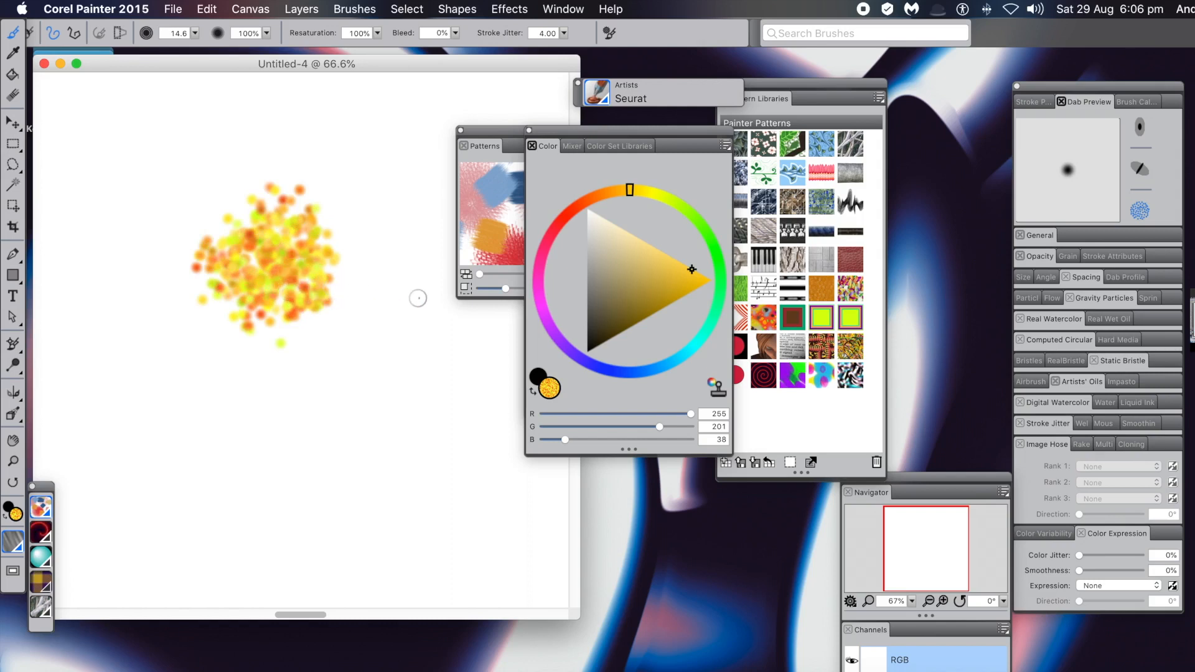
pyautogui.click(644, 374)
pyautogui.moveTo(645, 376); pyautogui.dragTo(638, 373)
pyautogui.rightClick(244, 269)
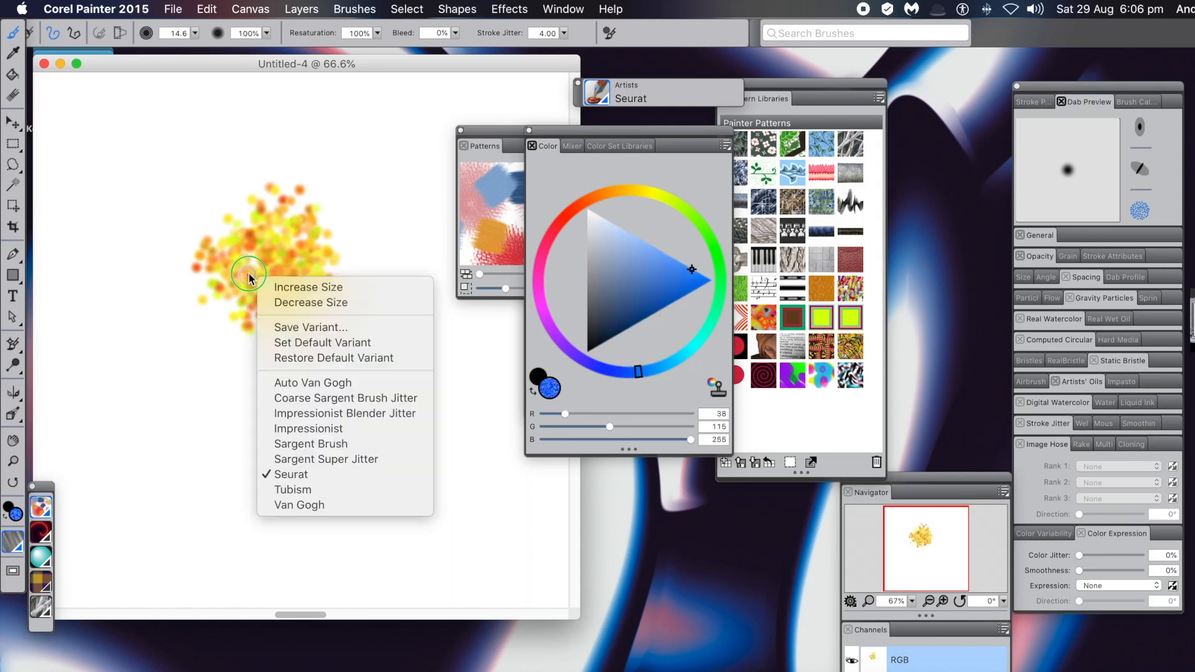
pyautogui.rightClick(267, 231)
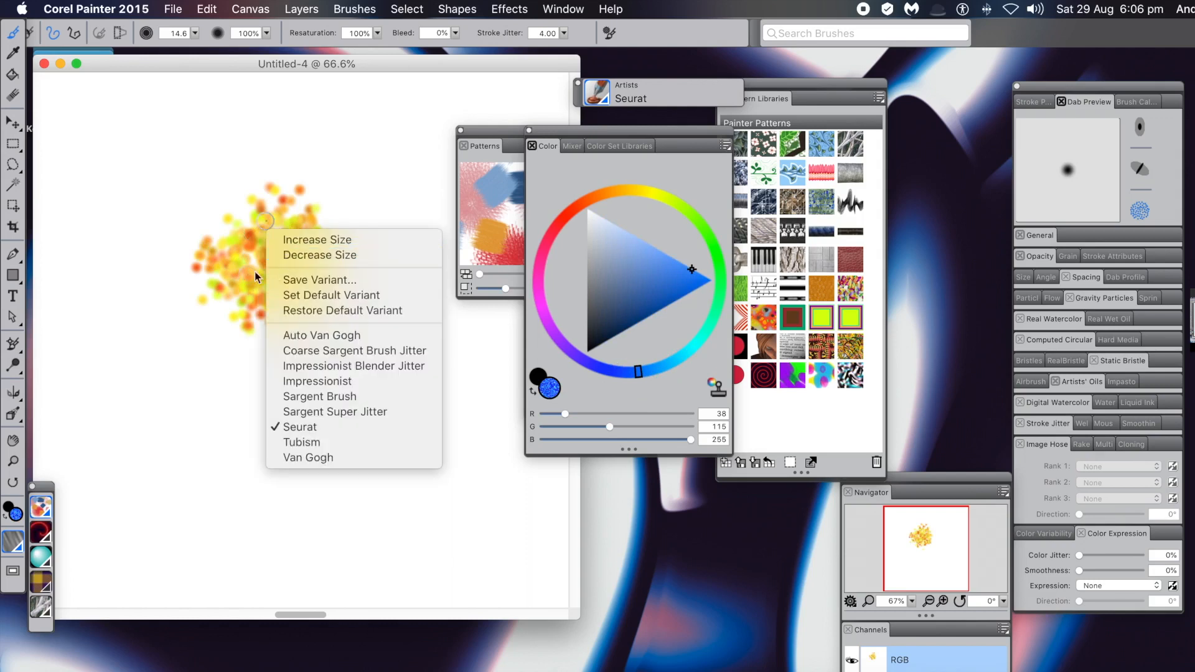
pyautogui.click(225, 269)
pyautogui.moveTo(286, 242)
pyautogui.mouseDown()
pyautogui.moveTo(352, 297)
pyautogui.moveTo(278, 338)
pyautogui.moveTo(229, 308)
pyautogui.moveTo(205, 224)
pyautogui.mouseUp()
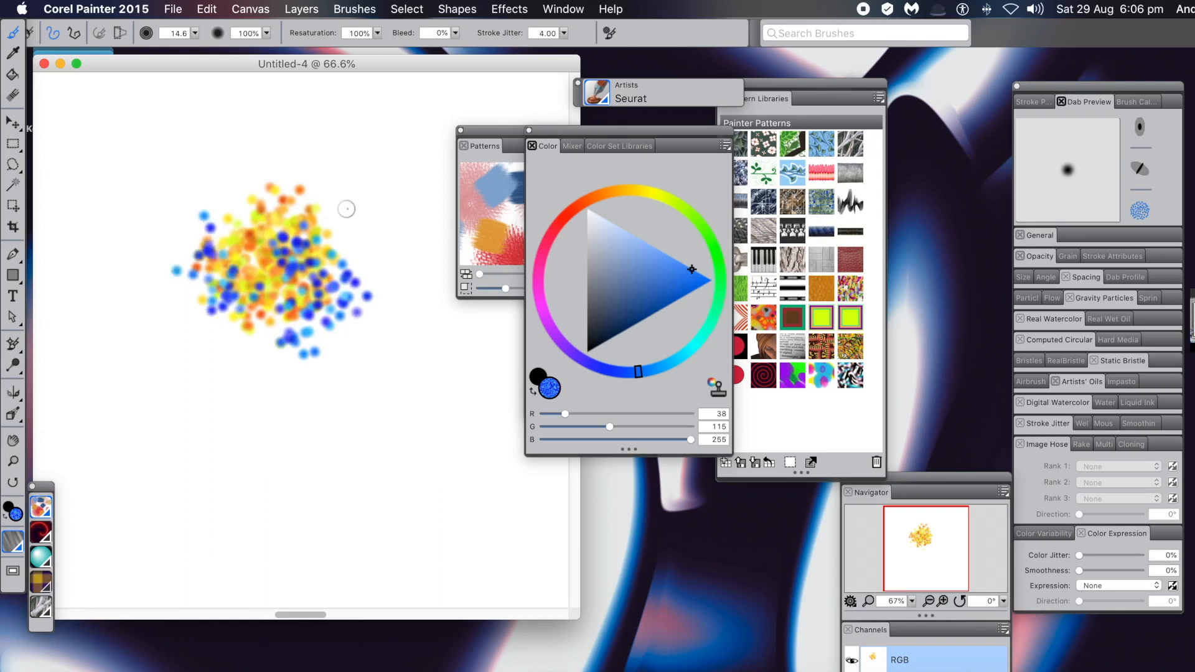
# Step: Add red dots (RGB 255, 63, 38) and pale pink dots (RGB 244, 185, 178) across the cluster
pyautogui.click(572, 210)
pyautogui.moveTo(239, 223)
pyautogui.mouseDown()
pyautogui.moveTo(275, 194)
pyautogui.moveTo(303, 244)
pyautogui.moveTo(349, 270)
pyautogui.moveTo(272, 315)
pyautogui.moveTo(263, 334)
pyautogui.moveTo(235, 332)
pyautogui.moveTo(198, 272)
pyautogui.moveTo(235, 280)
pyautogui.moveTo(211, 259)
pyautogui.moveTo(232, 264)
pyautogui.moveTo(311, 358)
pyautogui.mouseUp()
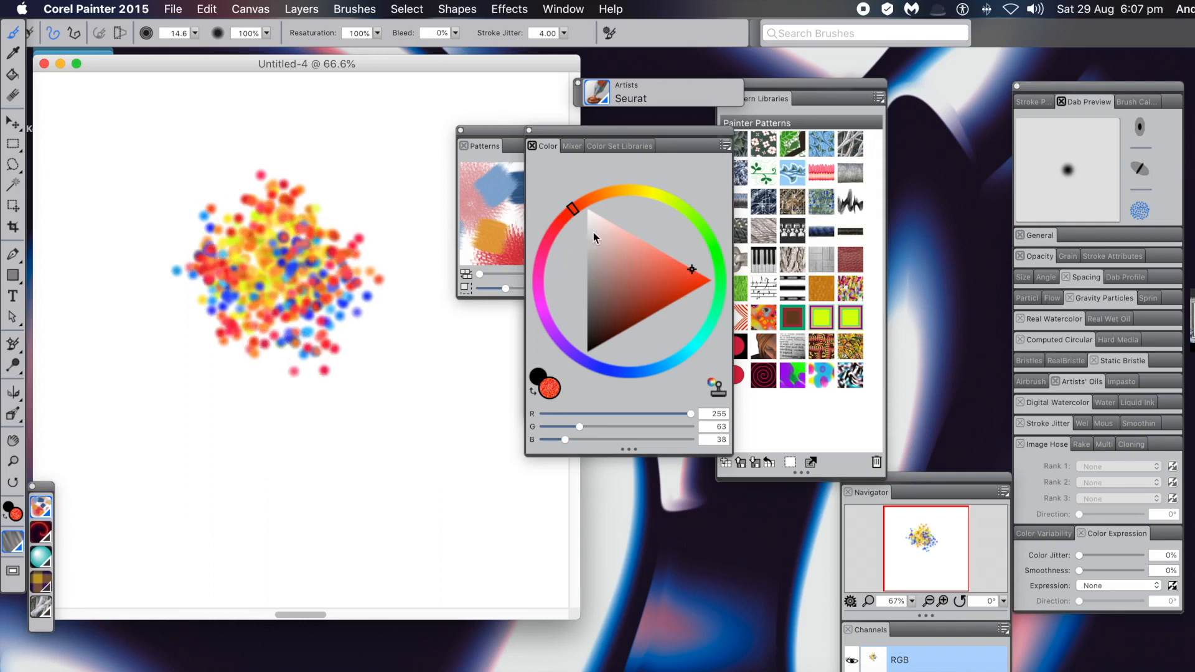
pyautogui.moveTo(609, 246); pyautogui.dragTo(618, 233)
pyautogui.moveTo(282, 302)
pyautogui.mouseDown()
pyautogui.moveTo(264, 275)
pyautogui.moveTo(300, 276)
pyautogui.moveTo(284, 242)
pyautogui.moveTo(296, 206)
pyautogui.moveTo(253, 203)
pyautogui.moveTo(300, 181)
pyautogui.moveTo(315, 242)
pyautogui.moveTo(365, 214)
pyautogui.mouseUp()
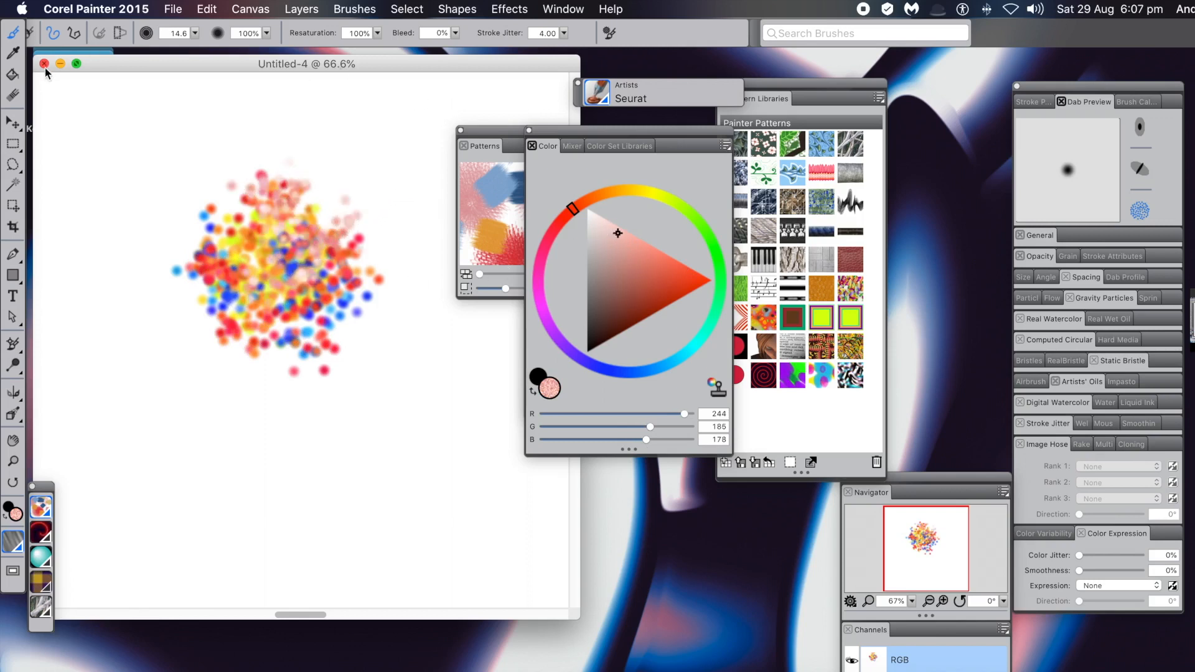
# Step: Select a rectangular area in the middle of the dot cluster and bring the Patterns panel forward
pyautogui.click(11, 146)
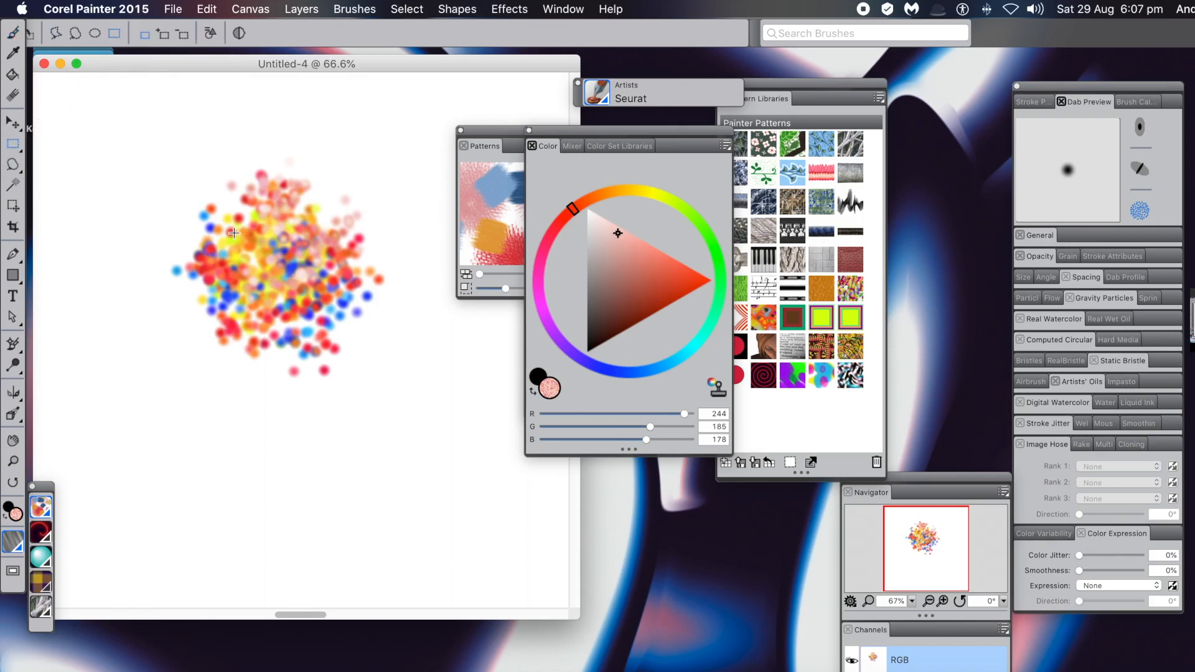
pyautogui.moveTo(230, 223); pyautogui.dragTo(339, 333)
pyautogui.click(502, 132)
pyautogui.click(562, 9)
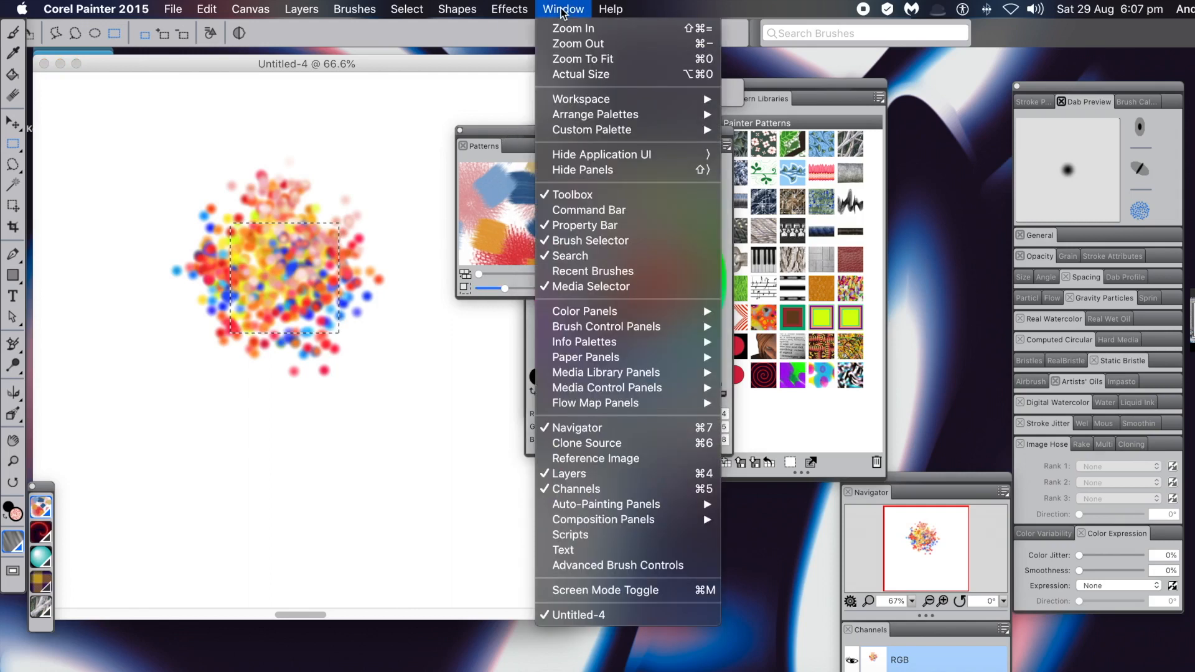
pyautogui.moveTo(580, 361)
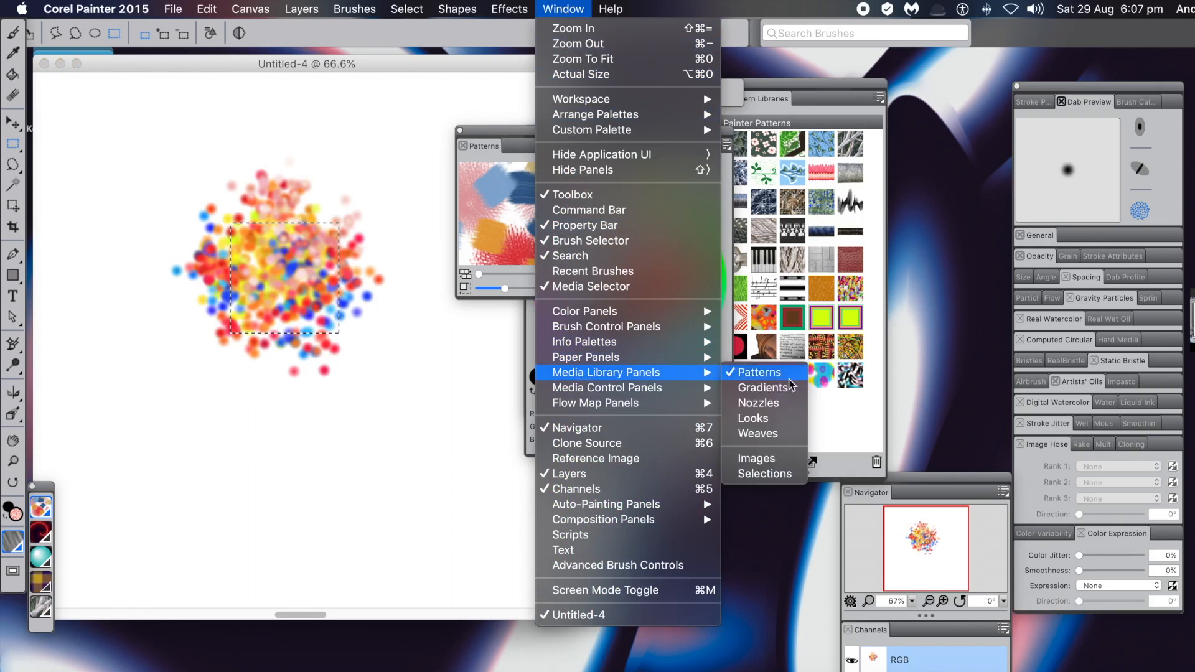
pyautogui.moveTo(649, 390)
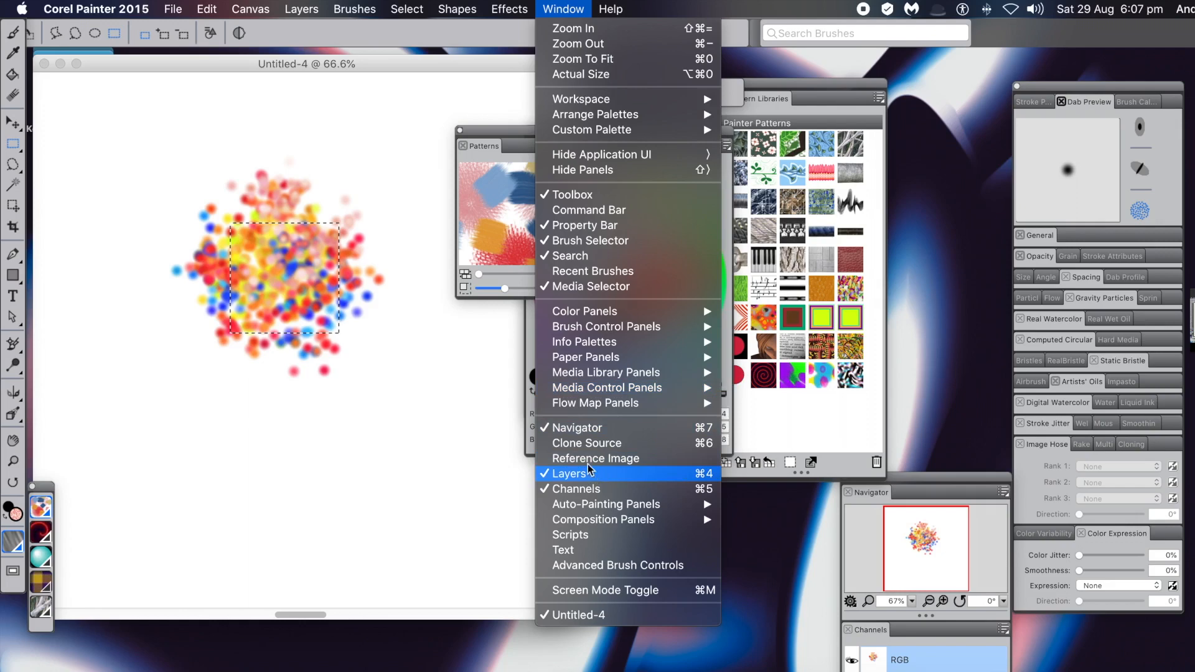
pyautogui.moveTo(404, 9)
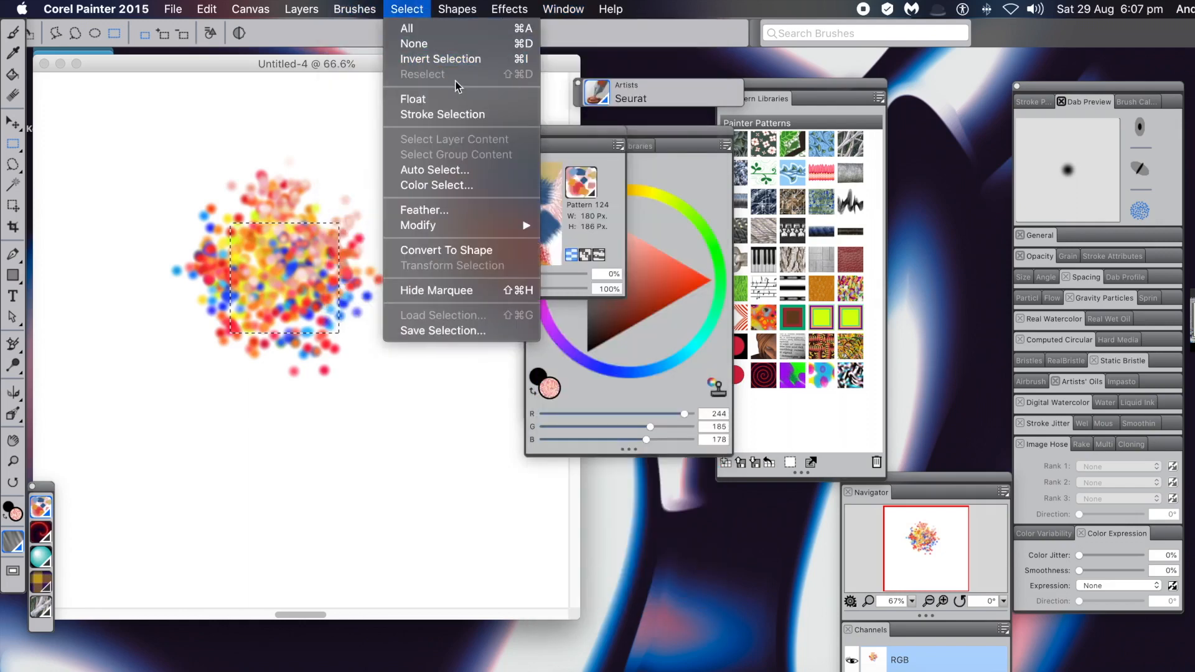
pyautogui.click(591, 144)
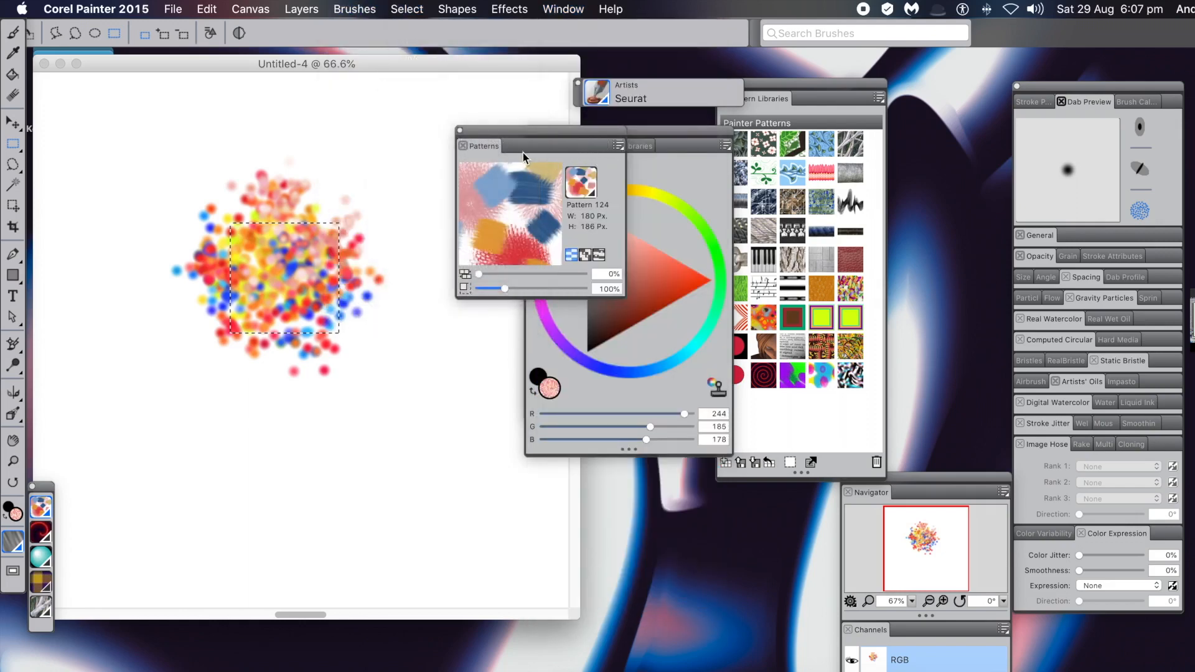
# Step: Capture the selected dots as a rectangular-tile pattern with 0% bias, named Pattern 538
pyautogui.click(620, 146)
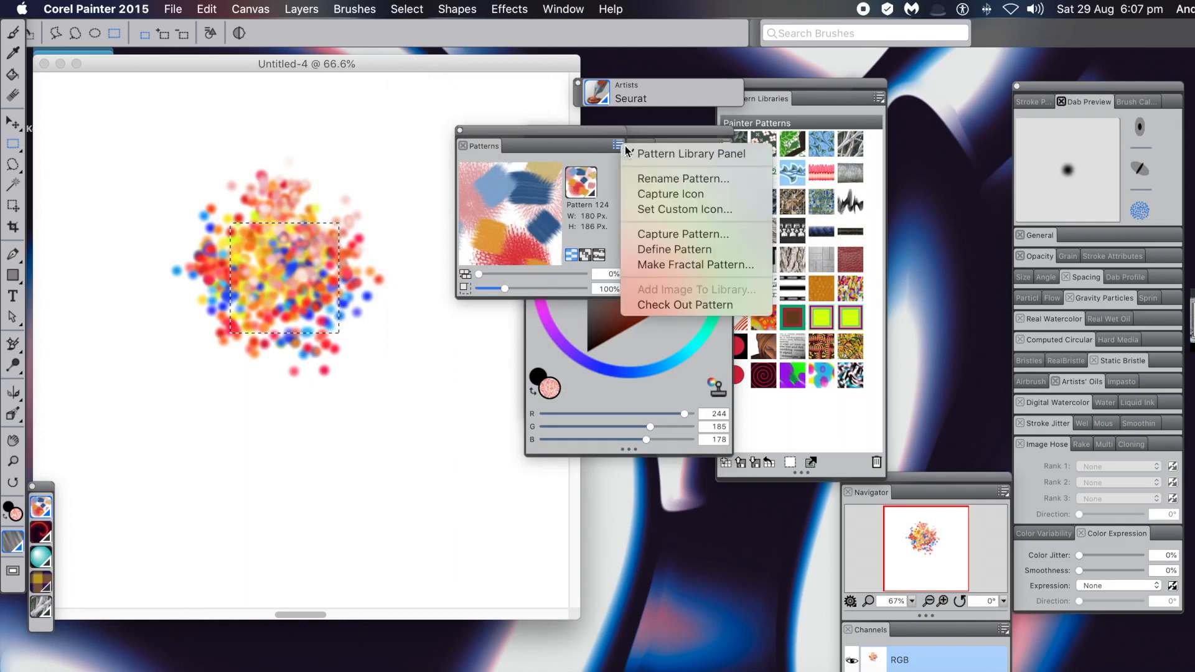
pyautogui.click(670, 238)
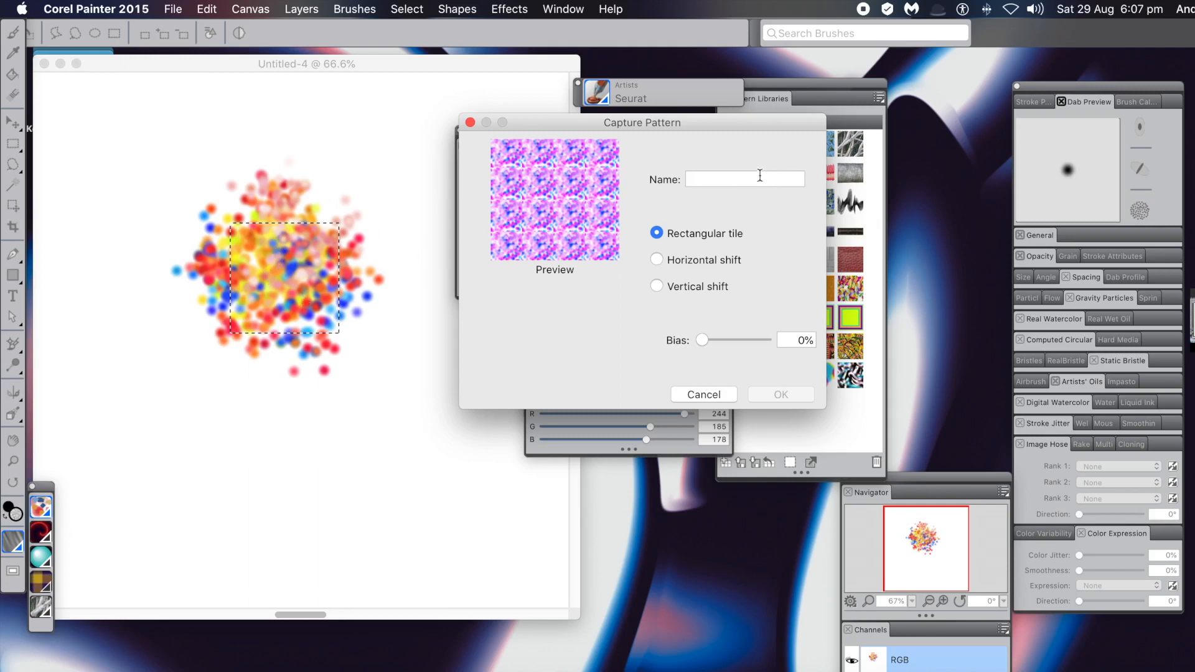
pyautogui.click(720, 182)
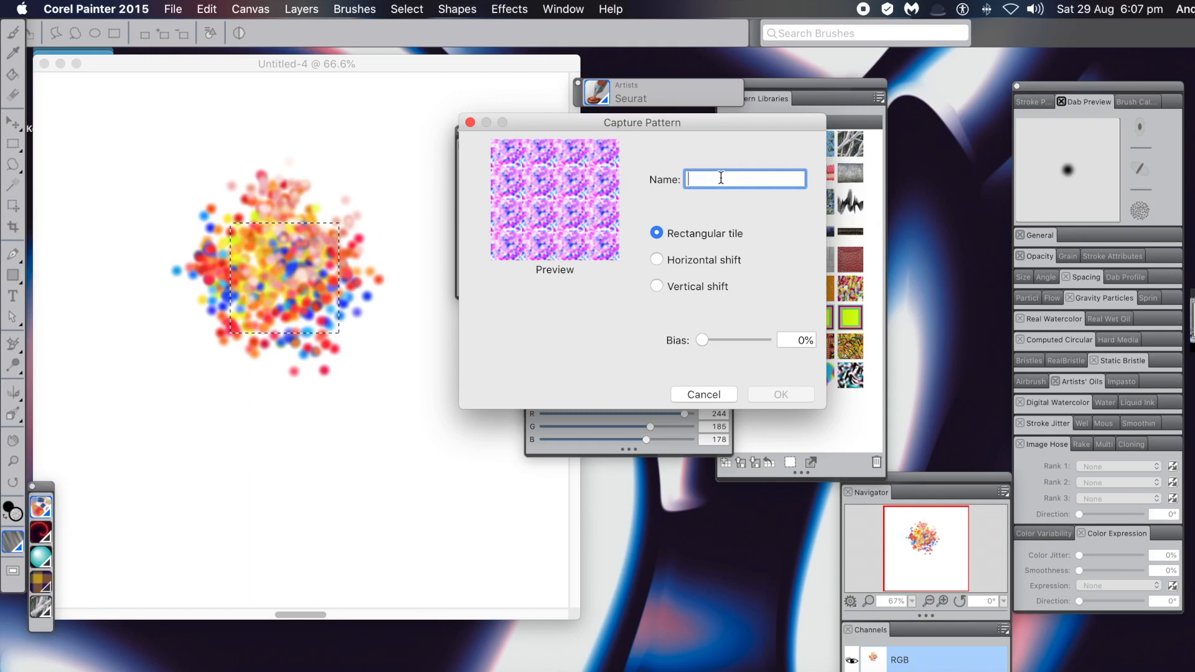
pyautogui.write('Pat')
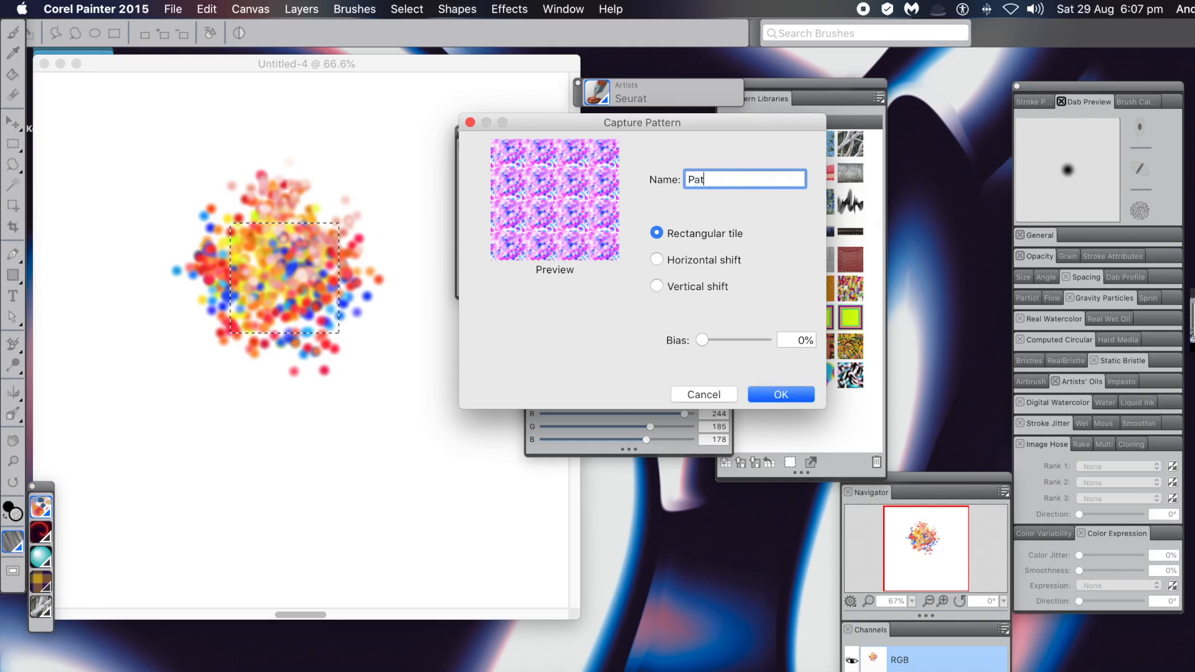
pyautogui.write('tern 538')
pyautogui.click(794, 393)
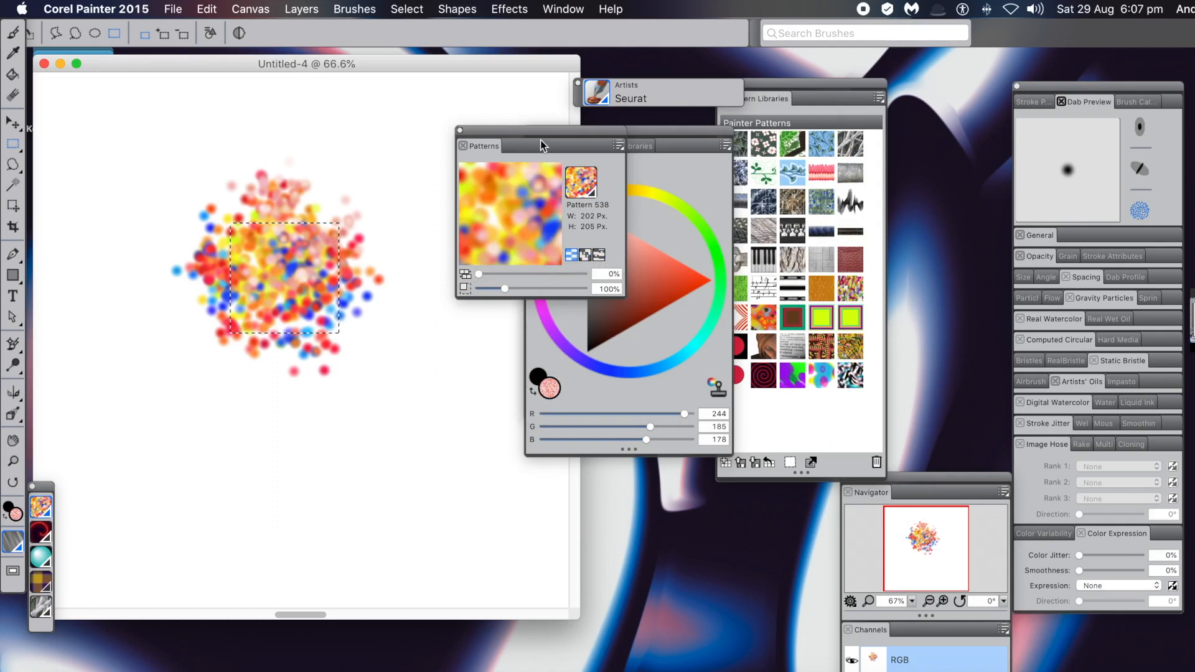
# Step: Move the Patterns panel clear and undo the selection and every dot stroke on the canvas
pyautogui.moveTo(529, 133); pyautogui.dragTo(537, 274)
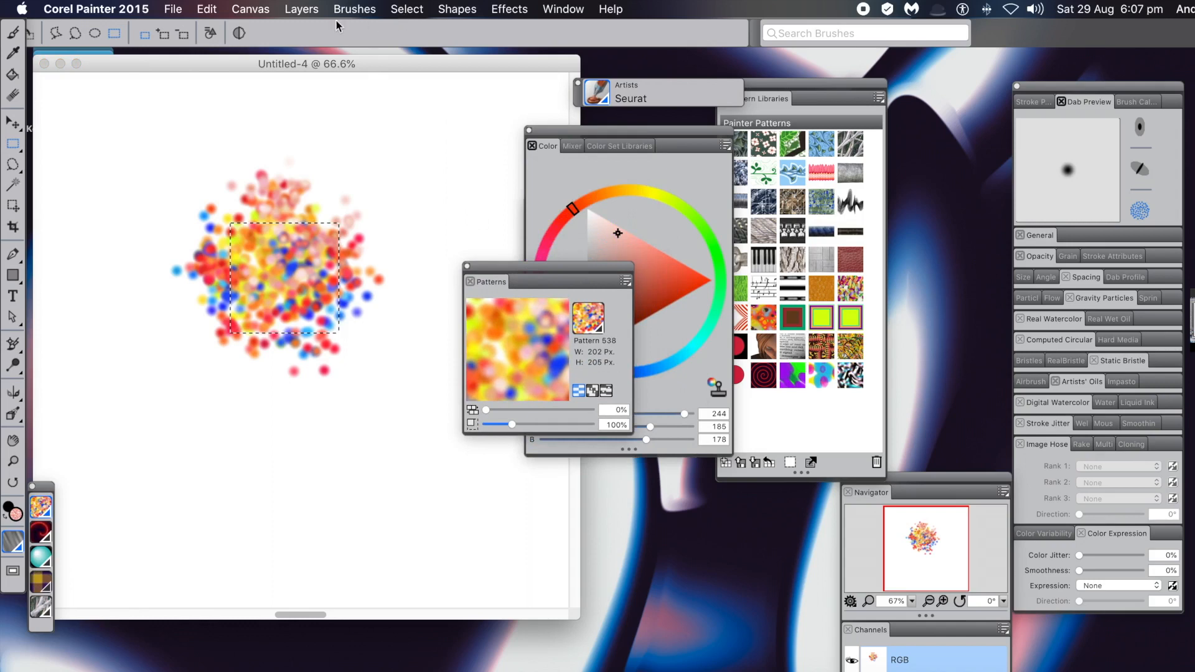
pyautogui.click(330, 66)
pyautogui.press('super+z')
pyautogui.press('super+z')
pyautogui.press('super+z')
pyautogui.press('super+z')
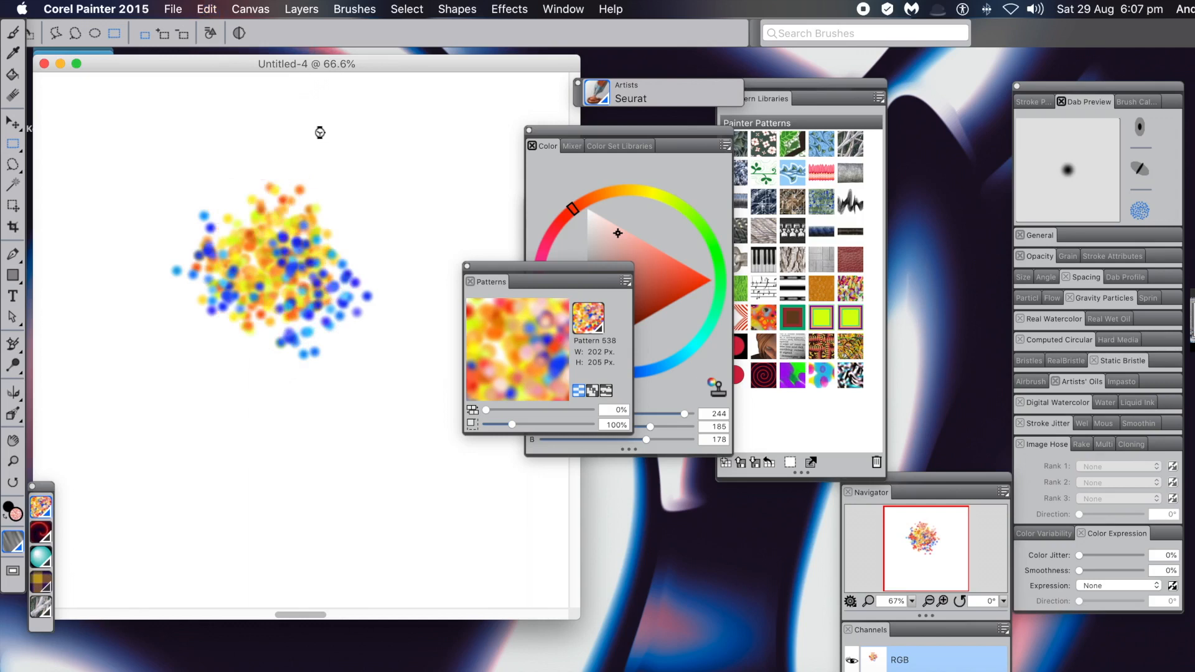
pyautogui.press('super+z')
pyautogui.press('super+z')
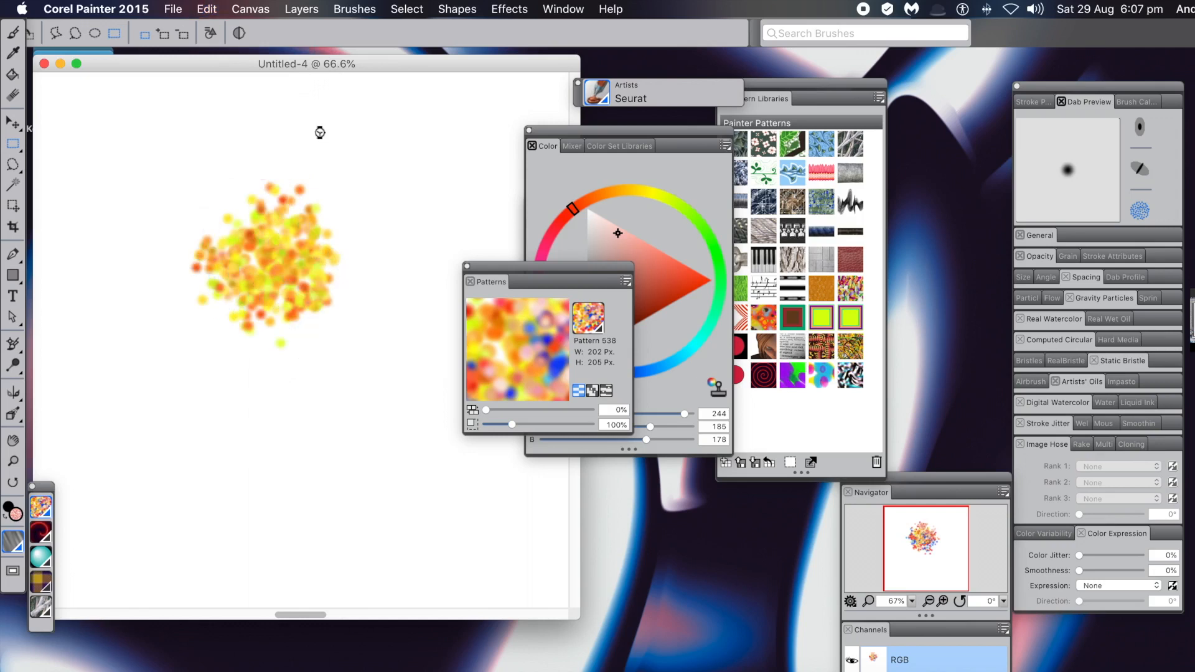
pyautogui.press('super+z')
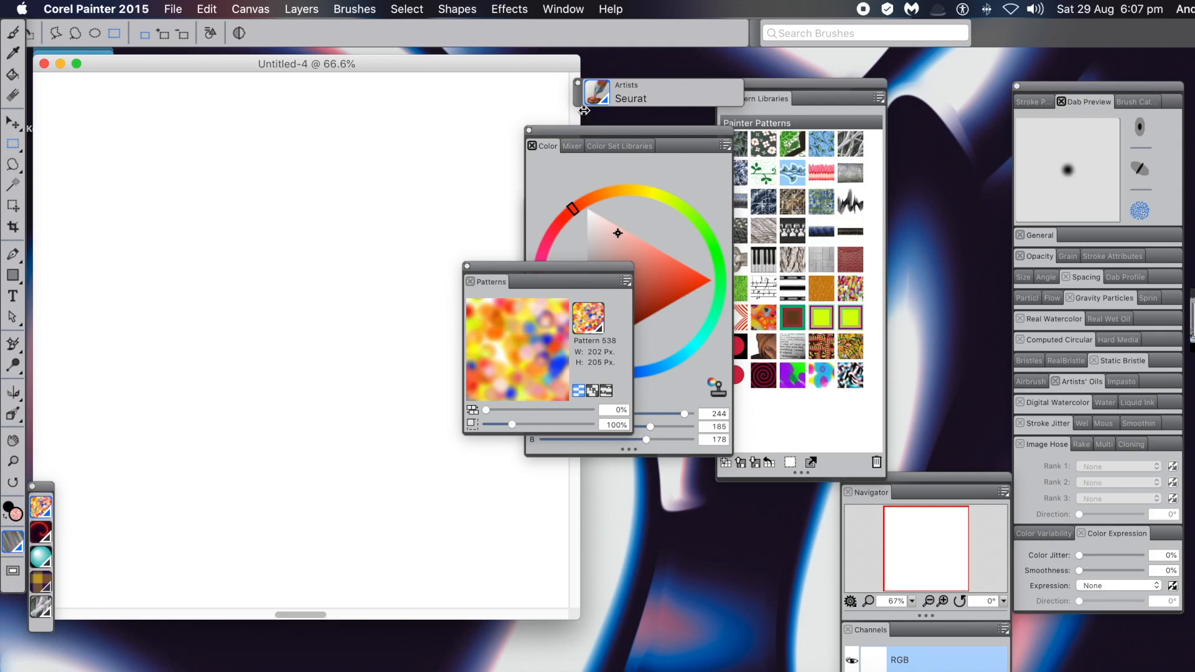
# Step: Move the Color panel aside and add a Liquid Metal dynamic layer from the Layers panel
pyautogui.moveTo(601, 136)
pyautogui.mouseDown()
pyautogui.moveTo(546, 178)
pyautogui.moveTo(394, 207)
pyautogui.moveTo(584, 309)
pyautogui.moveTo(943, 224)
pyautogui.mouseUp()
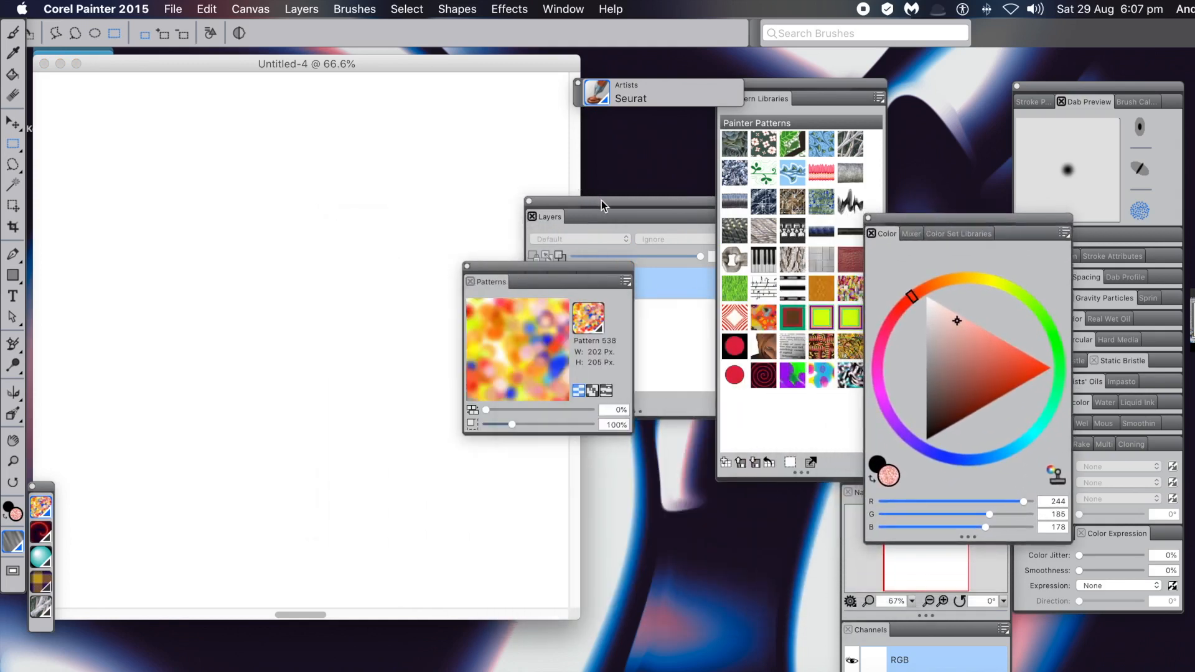
pyautogui.click(601, 200)
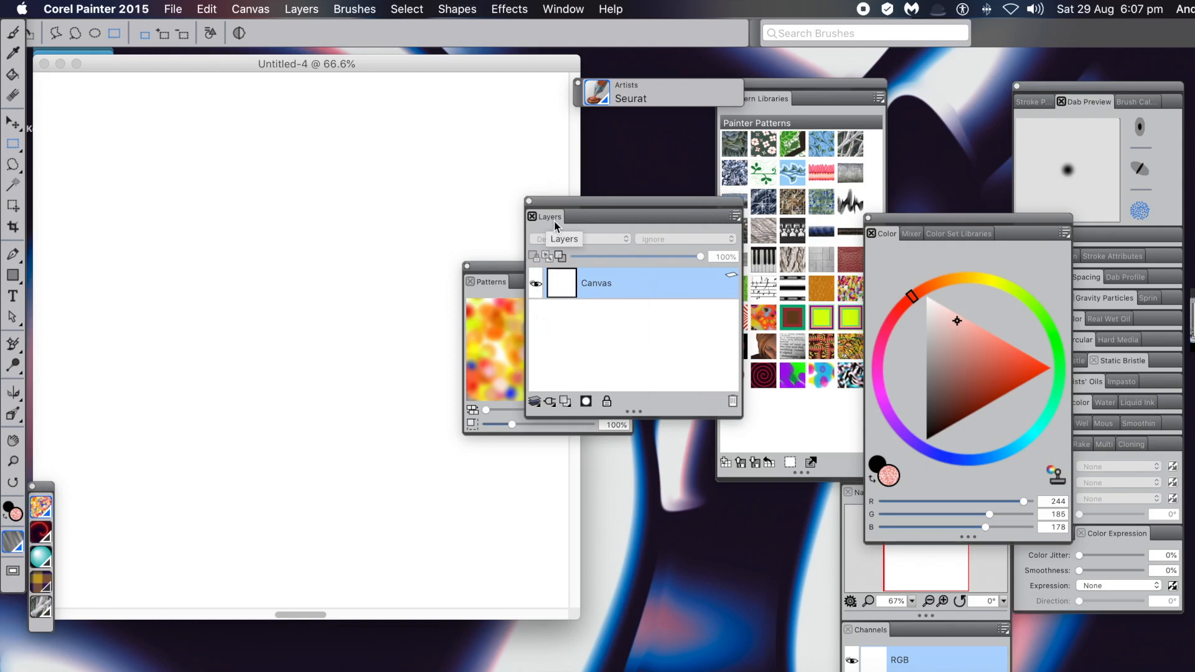
pyautogui.click(553, 404)
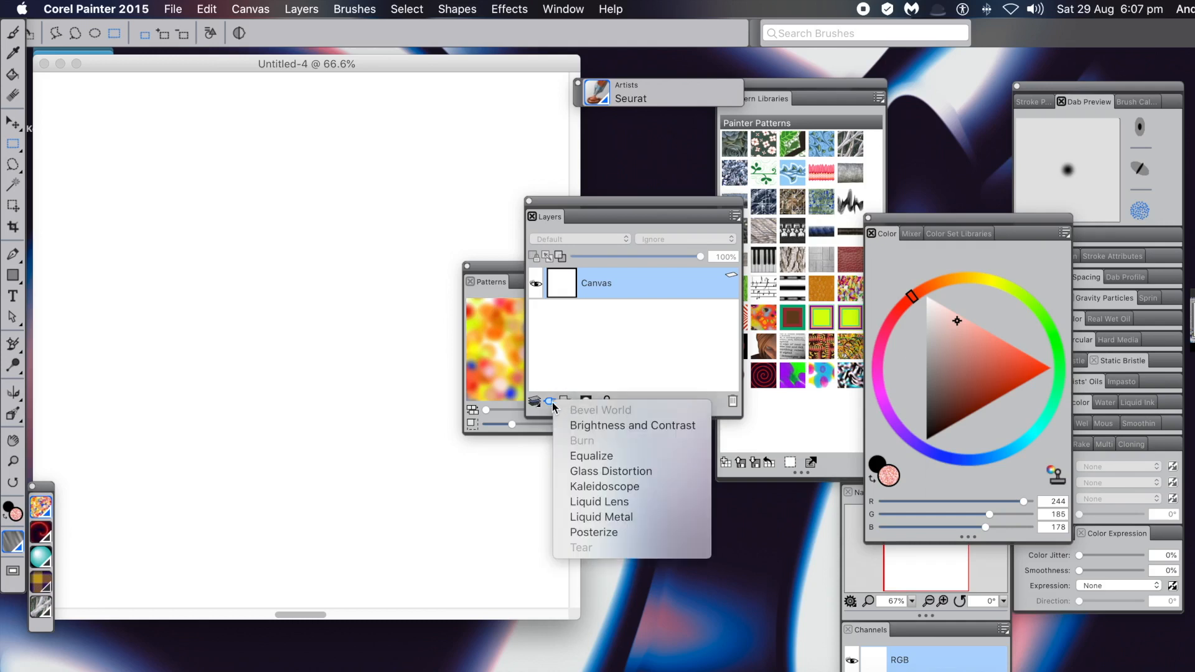
pyautogui.click(579, 521)
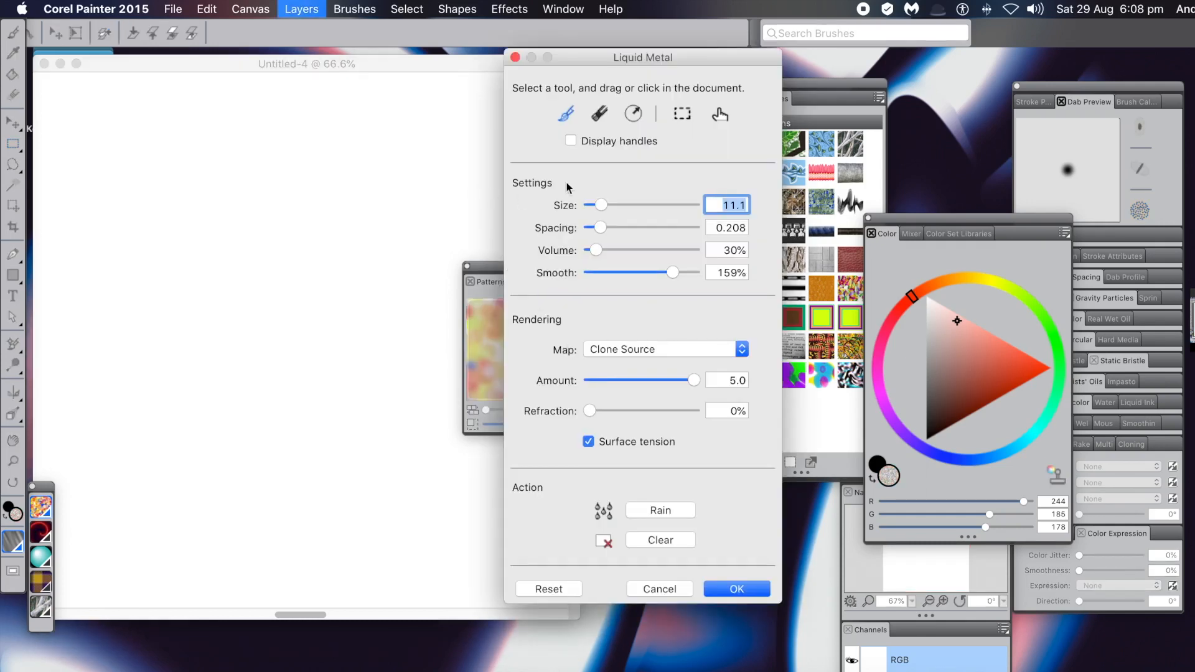
pyautogui.moveTo(622, 61); pyautogui.dragTo(525, 88)
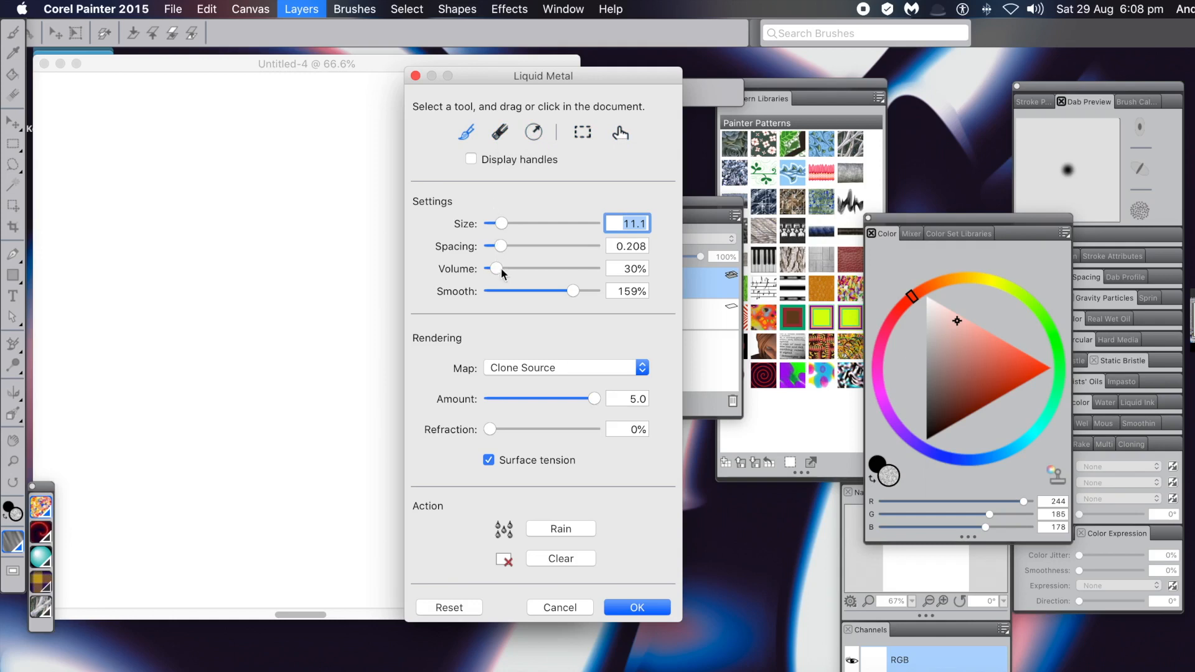
# Step: Keep the Liquid Metal map on Clone Source and set size 25.4, volume 99% and smooth 121%
pyautogui.click(548, 370)
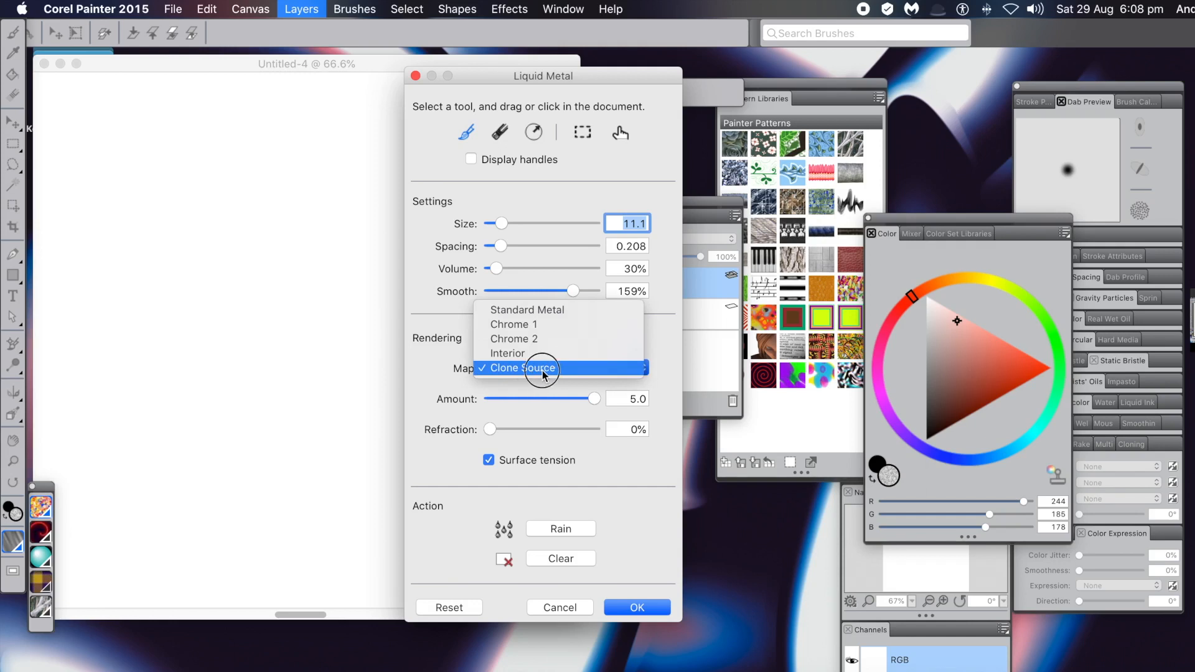
pyautogui.click(543, 371)
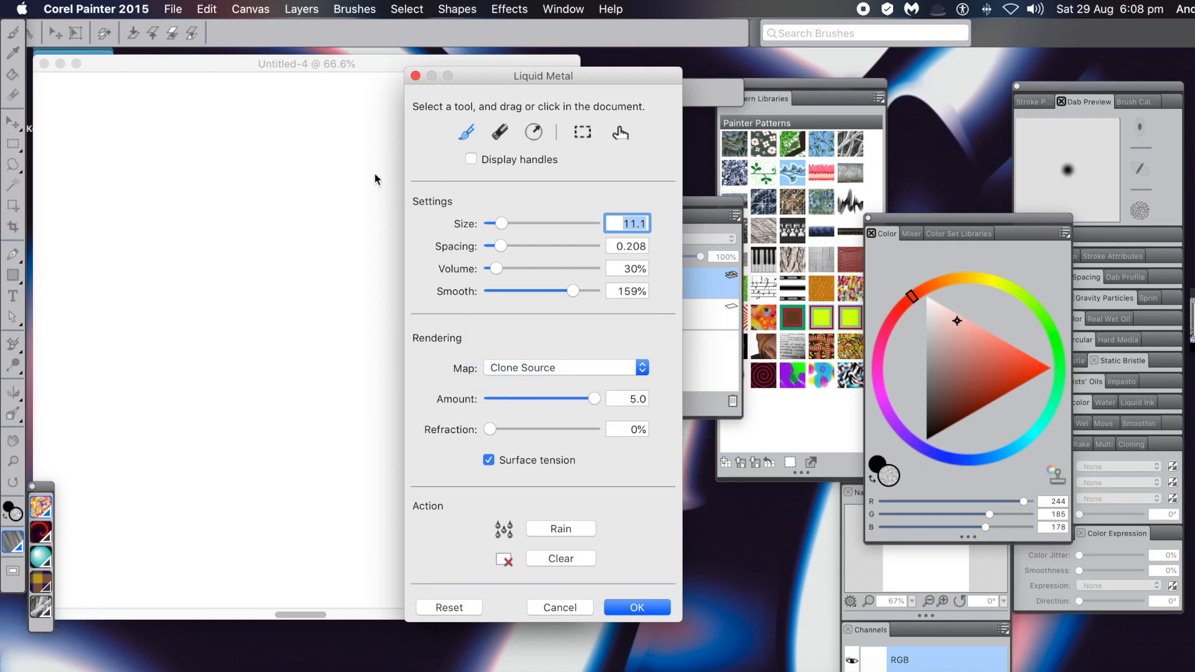
pyautogui.moveTo(503, 78); pyautogui.dragTo(617, 84)
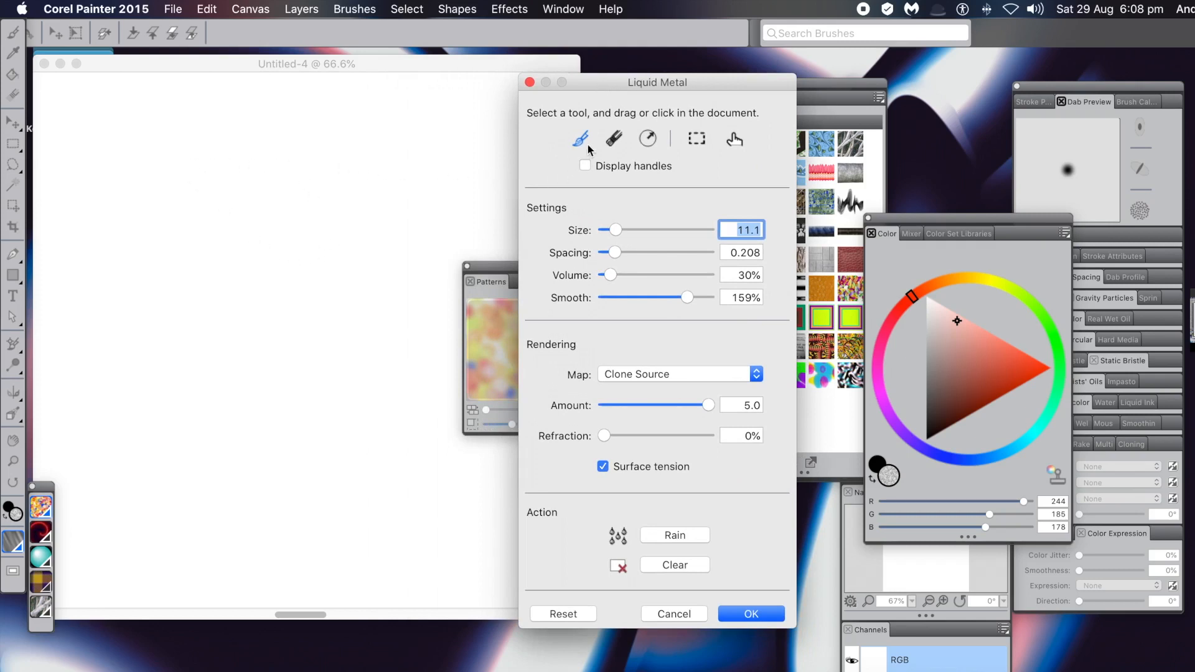
pyautogui.moveTo(171, 161); pyautogui.dragTo(334, 264)
pyautogui.click(357, 235)
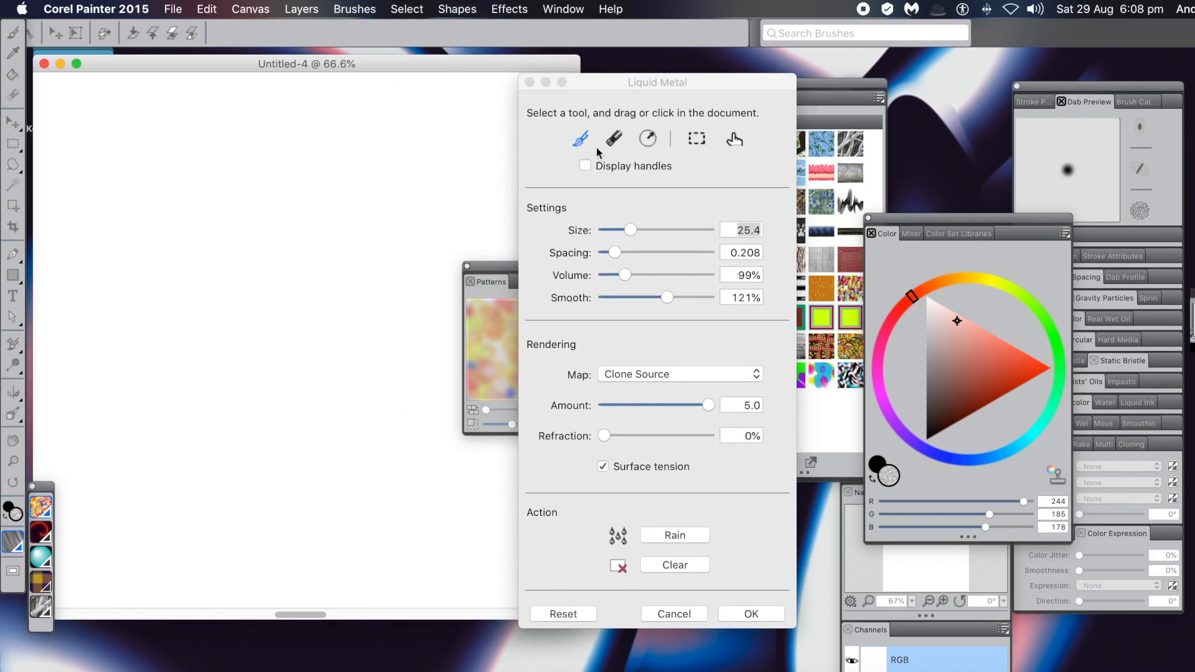
# Step: Paint a long winding Liquid Metal stroke with the brush tool across the upper canvas, and clear it
pyautogui.click(645, 140)
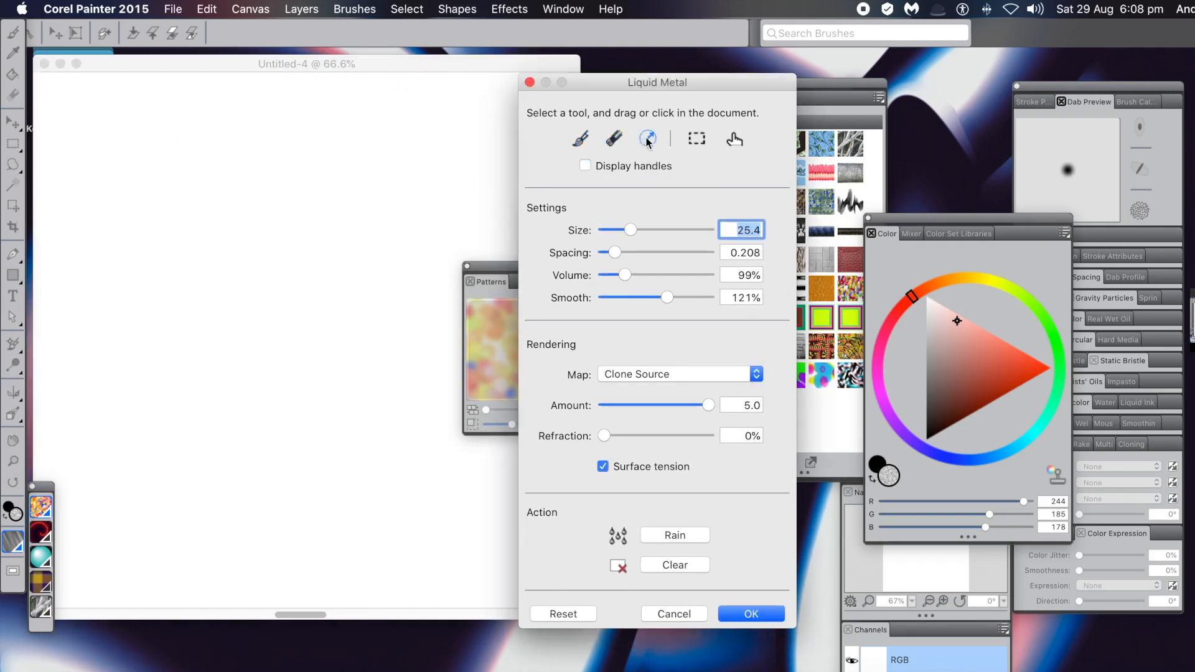
pyautogui.click(582, 143)
pyautogui.moveTo(198, 153)
pyautogui.mouseDown()
pyautogui.moveTo(256, 211)
pyautogui.moveTo(351, 252)
pyautogui.moveTo(375, 292)
pyautogui.moveTo(308, 292)
pyautogui.moveTo(284, 303)
pyautogui.moveTo(261, 341)
pyautogui.moveTo(206, 361)
pyautogui.moveTo(182, 351)
pyautogui.moveTo(180, 333)
pyautogui.moveTo(215, 283)
pyautogui.moveTo(135, 242)
pyautogui.moveTo(124, 220)
pyautogui.moveTo(133, 152)
pyautogui.moveTo(154, 127)
pyautogui.moveTo(213, 114)
pyautogui.moveTo(398, 156)
pyautogui.moveTo(441, 237)
pyautogui.moveTo(429, 285)
pyautogui.moveTo(439, 339)
pyautogui.moveTo(399, 345)
pyautogui.moveTo(335, 401)
pyautogui.moveTo(269, 411)
pyautogui.mouseUp()
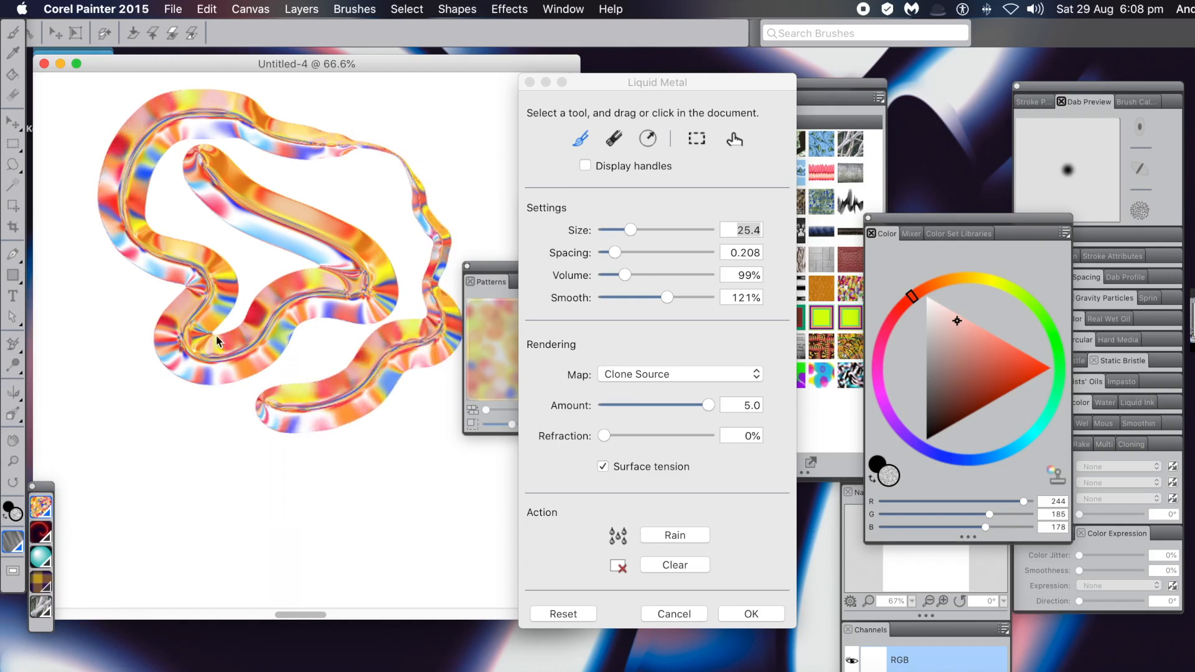
pyautogui.click(671, 564)
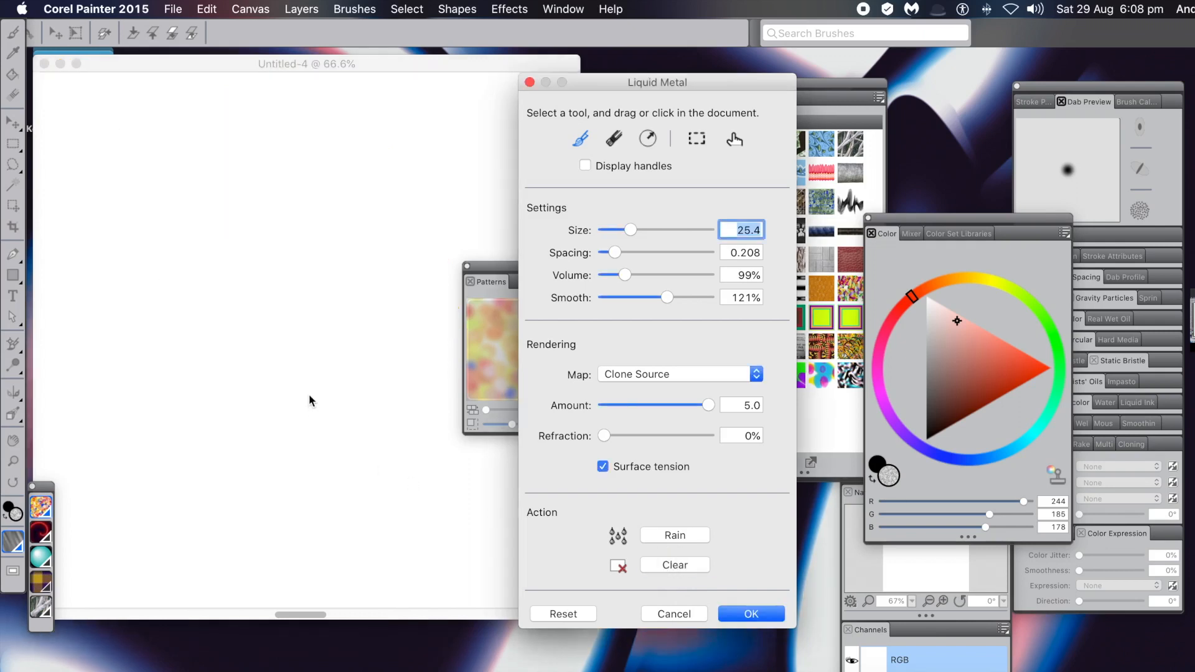
# Step: Paint a shorter curving Liquid Metal stroke in the middle of the canvas and clear the metal again
pyautogui.click(214, 174)
pyautogui.moveTo(212, 171)
pyautogui.mouseDown()
pyautogui.moveTo(265, 209)
pyautogui.moveTo(328, 219)
pyautogui.moveTo(350, 244)
pyautogui.moveTo(305, 254)
pyautogui.moveTo(282, 308)
pyautogui.moveTo(202, 338)
pyautogui.moveTo(174, 382)
pyautogui.moveTo(185, 398)
pyautogui.moveTo(306, 392)
pyautogui.moveTo(350, 430)
pyautogui.moveTo(374, 411)
pyautogui.moveTo(350, 333)
pyautogui.moveTo(361, 307)
pyautogui.moveTo(405, 295)
pyautogui.moveTo(416, 274)
pyautogui.mouseUp()
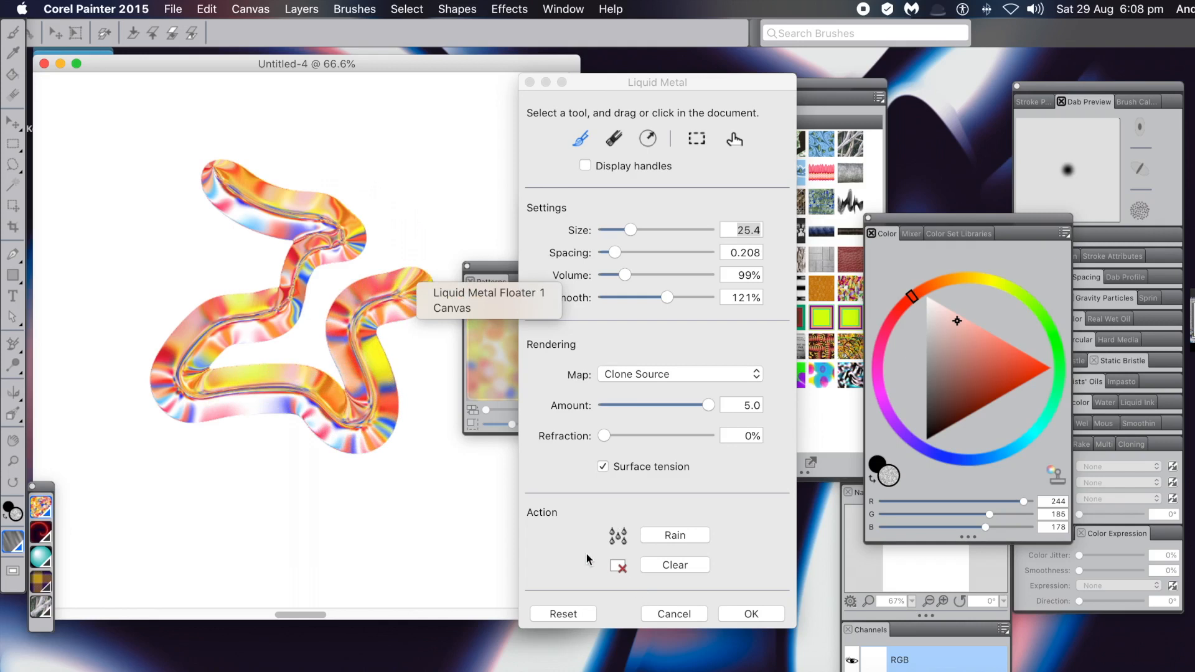
pyautogui.click(677, 566)
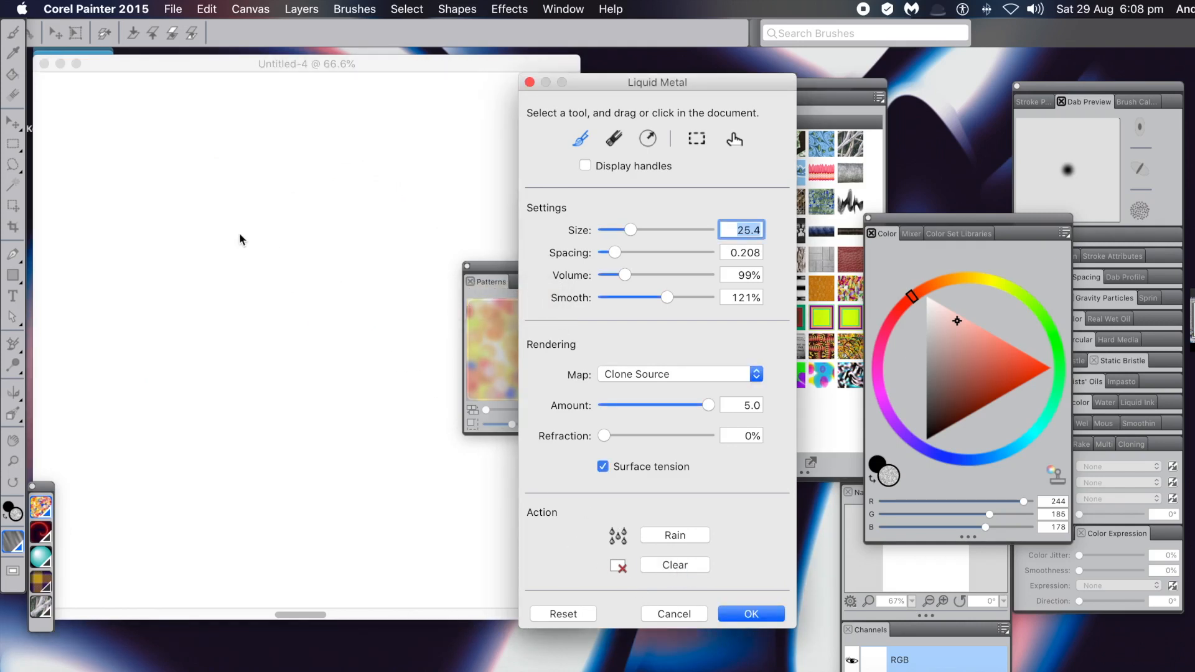
# Step: Paint a long winding Liquid Metal stroke across the upper canvas and add a circular drop of size about 74 at its upper end
pyautogui.moveTo(147, 148)
pyautogui.mouseDown()
pyautogui.moveTo(158, 175)
pyautogui.moveTo(271, 210)
pyautogui.moveTo(302, 237)
pyautogui.moveTo(257, 267)
pyautogui.moveTo(275, 322)
pyautogui.moveTo(252, 343)
pyautogui.moveTo(185, 360)
pyautogui.moveTo(187, 395)
pyautogui.moveTo(226, 418)
pyautogui.moveTo(290, 407)
pyautogui.moveTo(322, 369)
pyautogui.moveTo(338, 300)
pyautogui.moveTo(401, 240)
pyautogui.moveTo(409, 179)
pyautogui.moveTo(458, 163)
pyautogui.mouseUp()
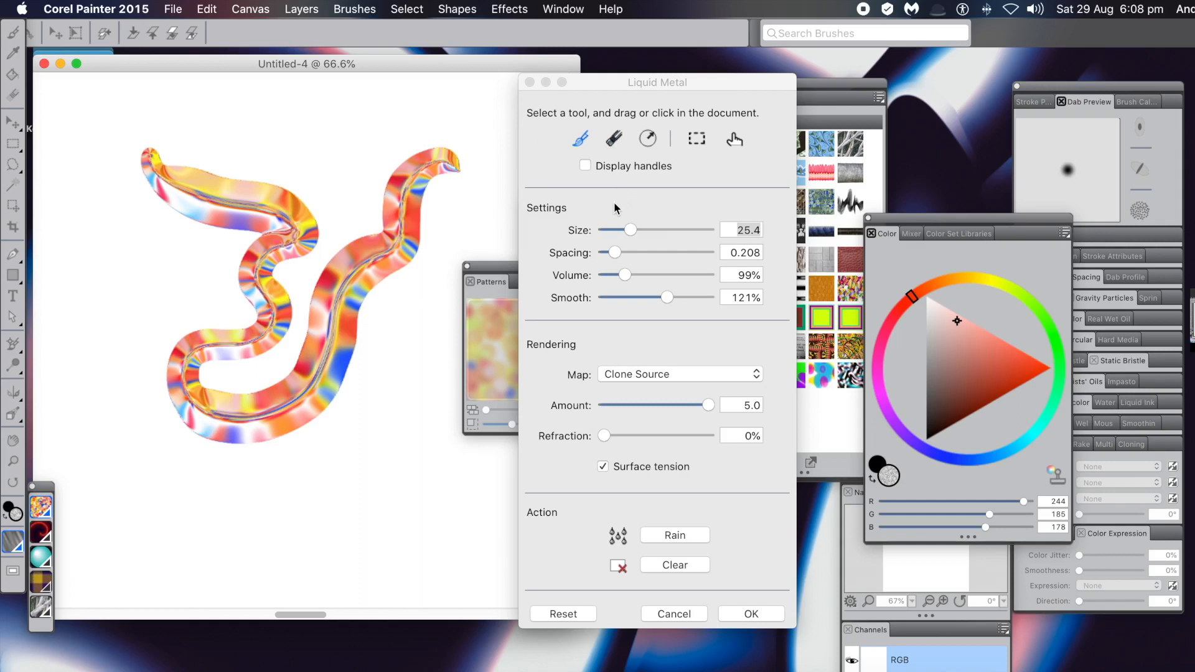
pyautogui.click(651, 142)
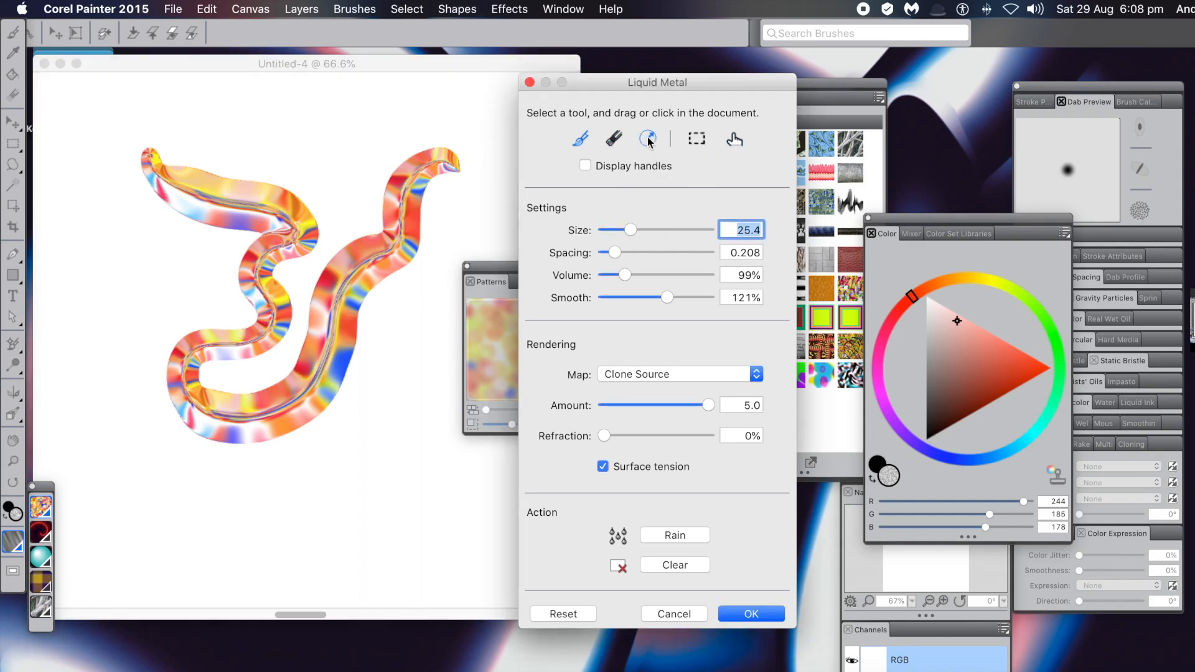
pyautogui.moveTo(392, 146); pyautogui.dragTo(421, 172)
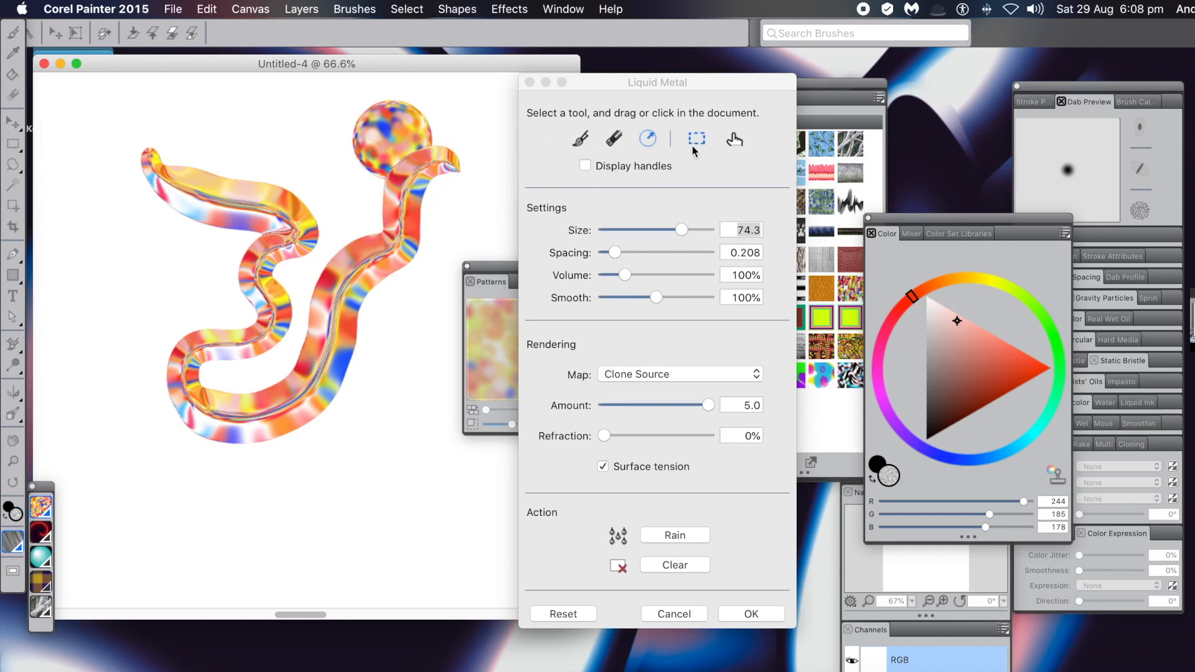
# Step: Move the circular drop down beside the stroke's lower bend and set its volume to 337%, smooth to 152% and spacing to 0.178
pyautogui.click(737, 142)
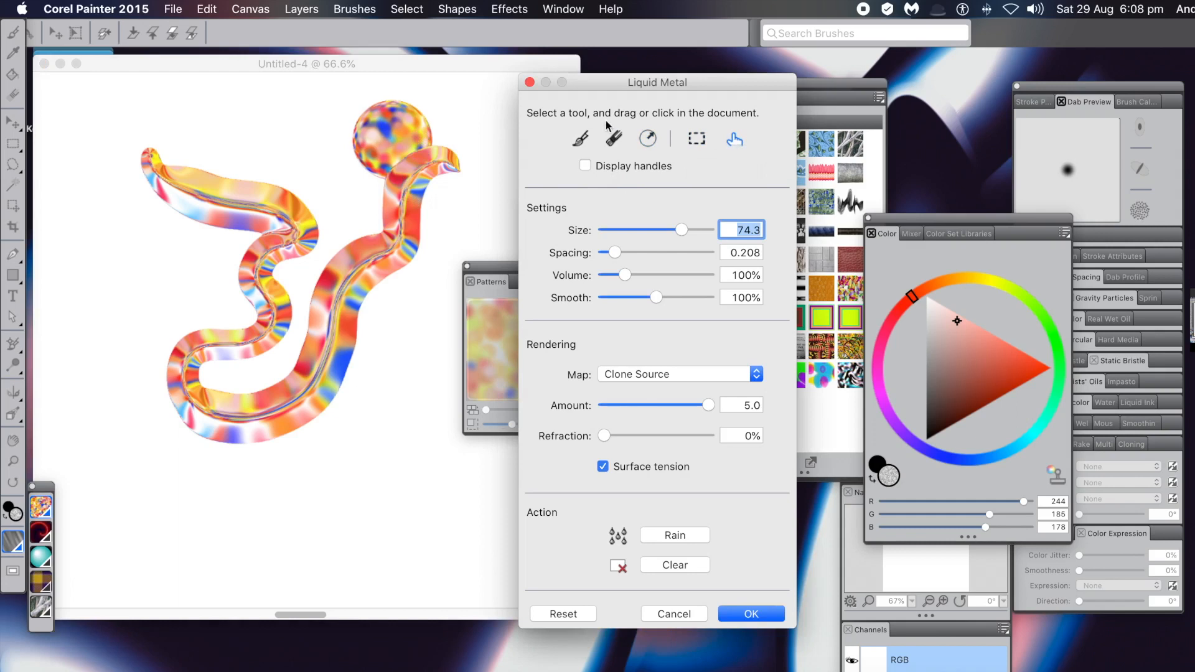
pyautogui.moveTo(428, 135)
pyautogui.mouseDown()
pyautogui.moveTo(427, 187)
pyautogui.moveTo(390, 207)
pyautogui.moveTo(411, 236)
pyautogui.moveTo(401, 311)
pyautogui.moveTo(419, 334)
pyautogui.moveTo(309, 315)
pyautogui.moveTo(395, 316)
pyautogui.moveTo(361, 320)
pyautogui.moveTo(366, 333)
pyautogui.moveTo(376, 327)
pyautogui.mouseUp()
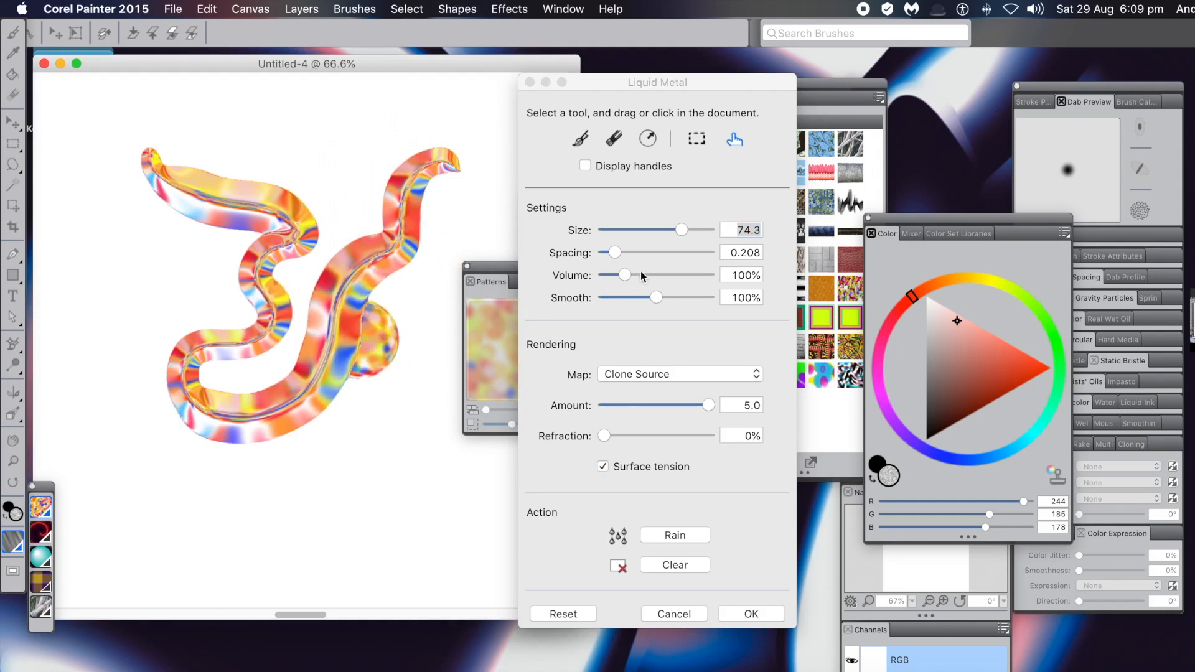
pyautogui.moveTo(624, 275); pyautogui.dragTo(671, 281)
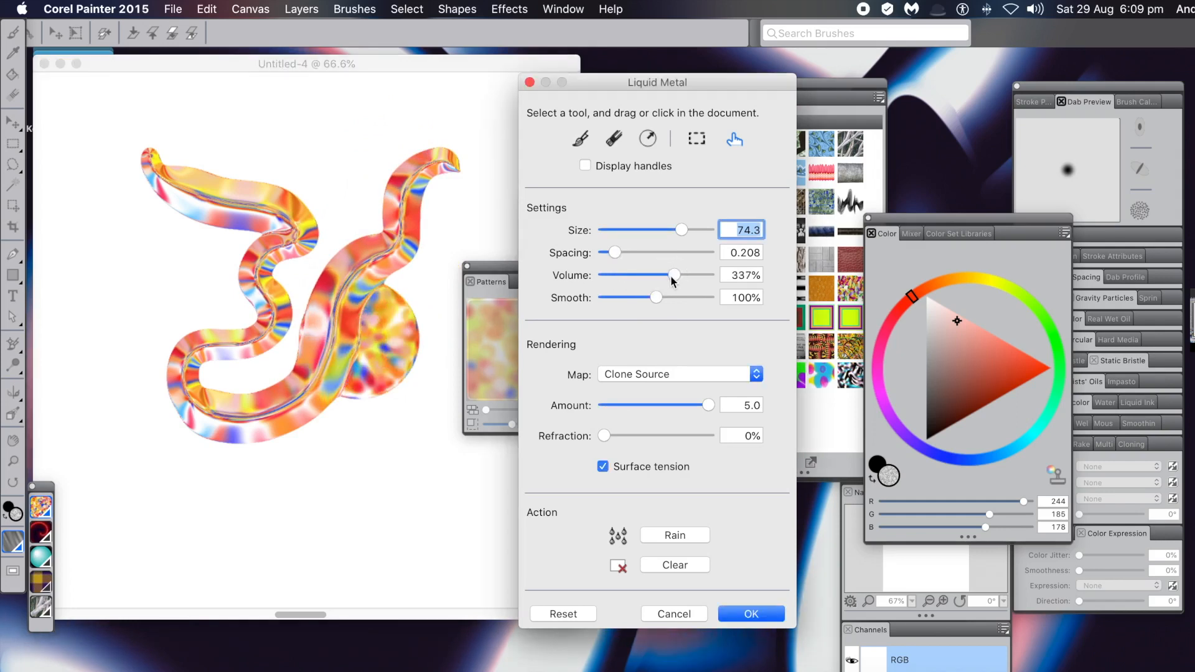
pyautogui.moveTo(662, 301); pyautogui.dragTo(688, 299)
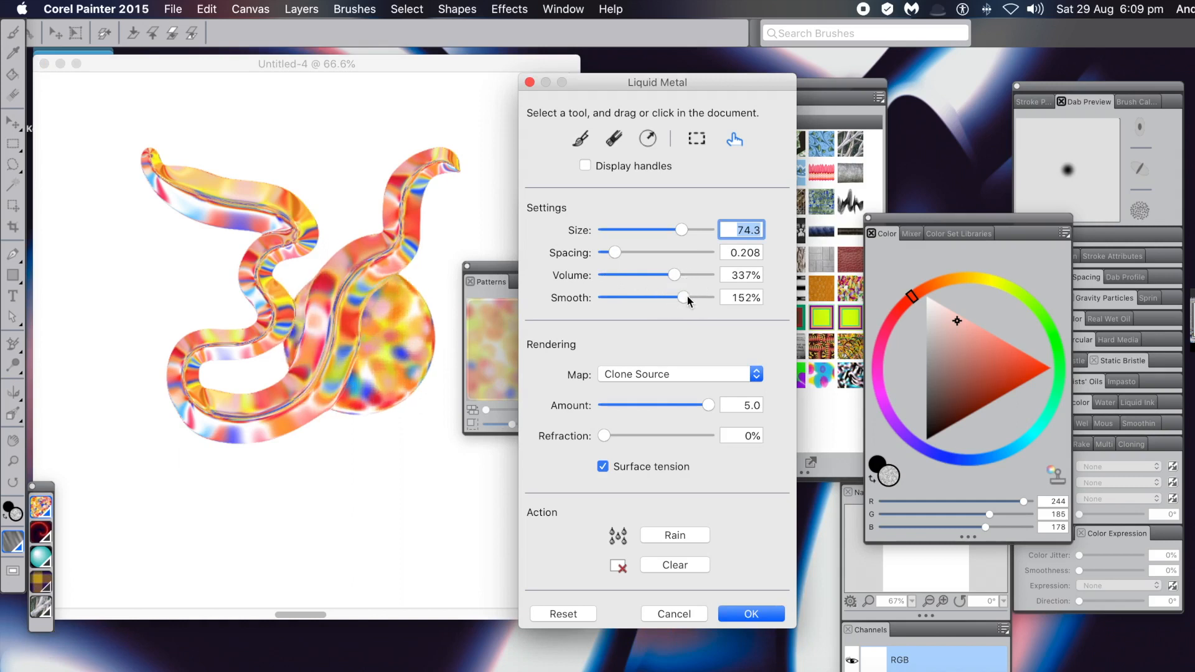
pyautogui.moveTo(618, 252)
pyautogui.mouseDown()
pyautogui.moveTo(628, 254)
pyautogui.moveTo(613, 252)
pyautogui.mouseUp()
# Step: Set the rendering amount to 3.4 and move the large circular drop out to the left side of the winding stroke
pyautogui.moveTo(386, 339)
pyautogui.mouseDown()
pyautogui.moveTo(361, 262)
pyautogui.moveTo(261, 249)
pyautogui.moveTo(274, 324)
pyautogui.moveTo(350, 354)
pyautogui.moveTo(405, 346)
pyautogui.moveTo(315, 299)
pyautogui.moveTo(286, 339)
pyautogui.moveTo(354, 361)
pyautogui.moveTo(374, 354)
pyautogui.moveTo(286, 350)
pyautogui.moveTo(347, 372)
pyautogui.mouseUp()
pyautogui.moveTo(706, 407)
pyautogui.mouseDown()
pyautogui.moveTo(643, 401)
pyautogui.moveTo(713, 407)
pyautogui.moveTo(688, 405)
pyautogui.mouseUp()
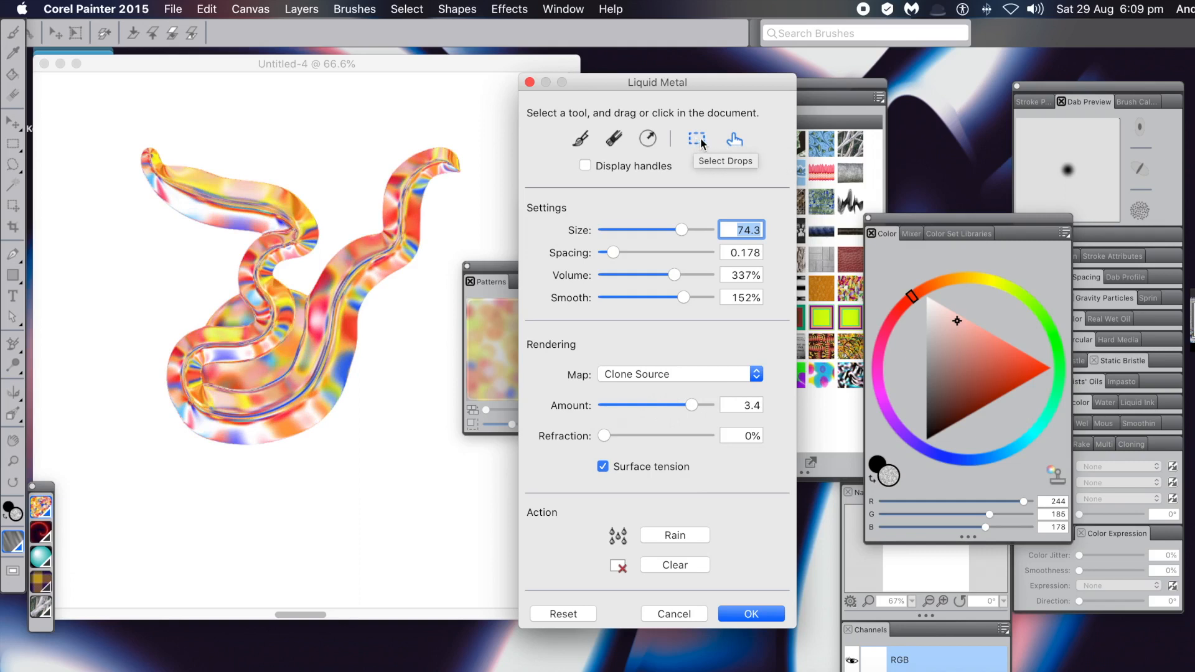
pyautogui.click(736, 146)
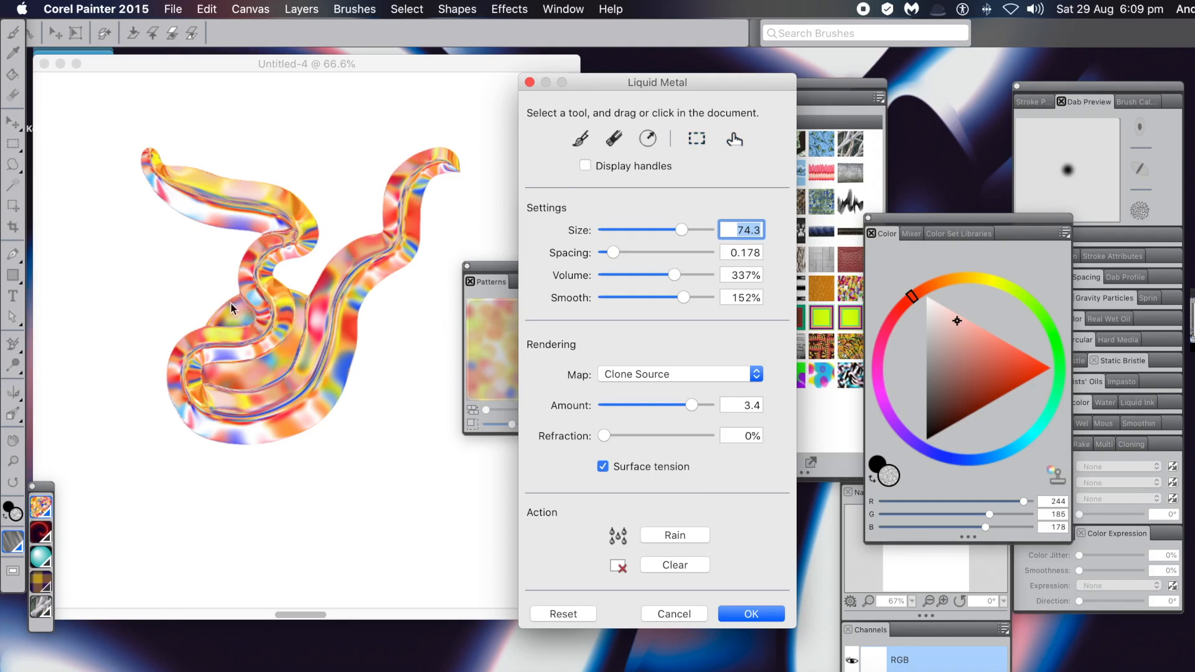
pyautogui.moveTo(229, 317)
pyautogui.mouseDown()
pyautogui.moveTo(229, 267)
pyautogui.moveTo(152, 227)
pyautogui.moveTo(118, 261)
pyautogui.moveTo(129, 251)
pyautogui.moveTo(108, 239)
pyautogui.mouseUp()
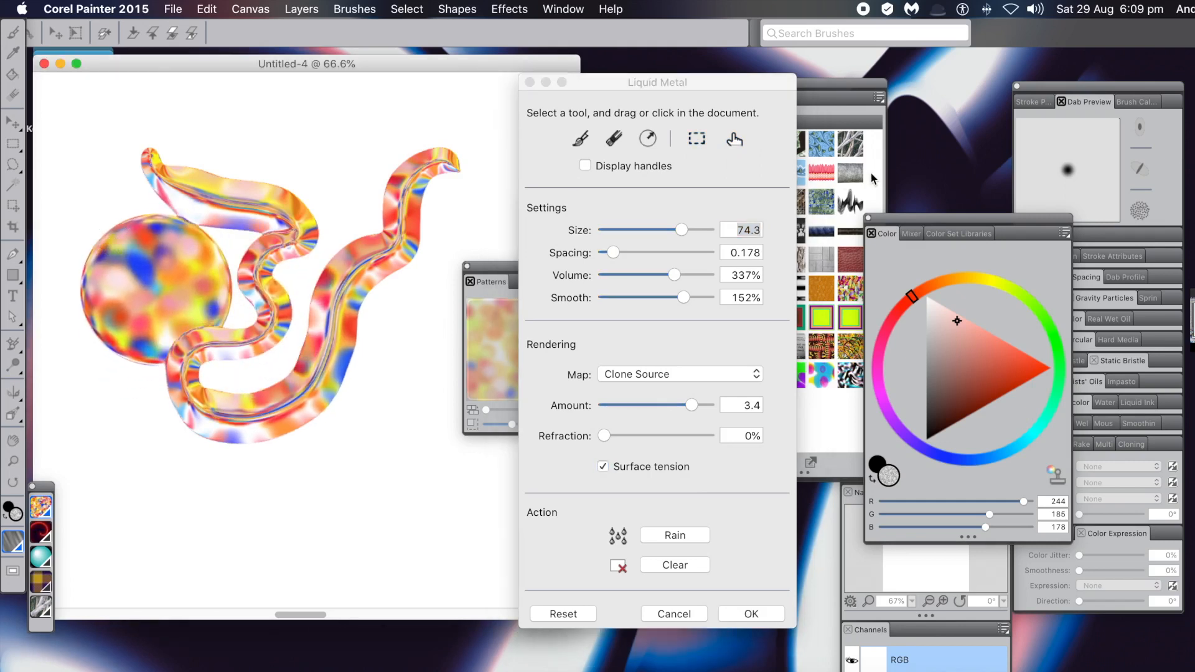
# Step: Select the drops in the stroke's raised end, move them onto the large circular drop, and set size 41.5 and spacing 0.313
pyautogui.click(700, 145)
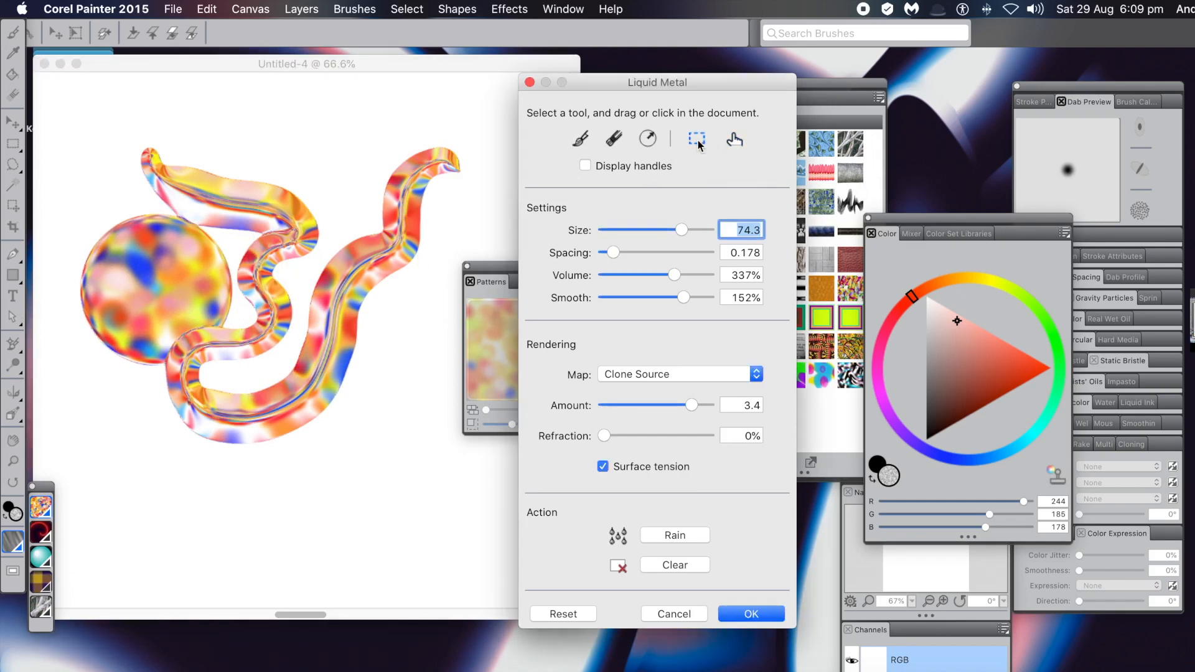
pyautogui.moveTo(354, 123); pyautogui.dragTo(471, 299)
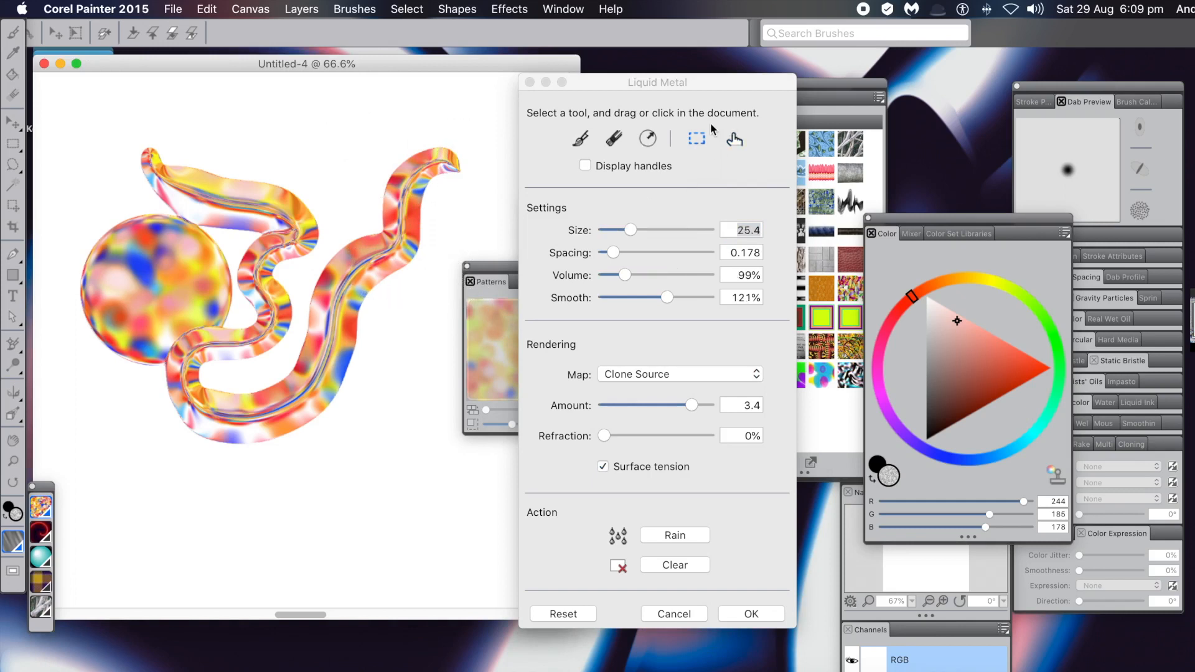
pyautogui.click(735, 140)
pyautogui.moveTo(398, 206)
pyautogui.mouseDown()
pyautogui.moveTo(436, 263)
pyautogui.moveTo(400, 193)
pyautogui.moveTo(345, 175)
pyautogui.moveTo(256, 371)
pyautogui.moveTo(307, 435)
pyautogui.moveTo(277, 467)
pyautogui.moveTo(221, 446)
pyautogui.moveTo(163, 349)
pyautogui.moveTo(155, 288)
pyautogui.moveTo(173, 269)
pyautogui.mouseUp()
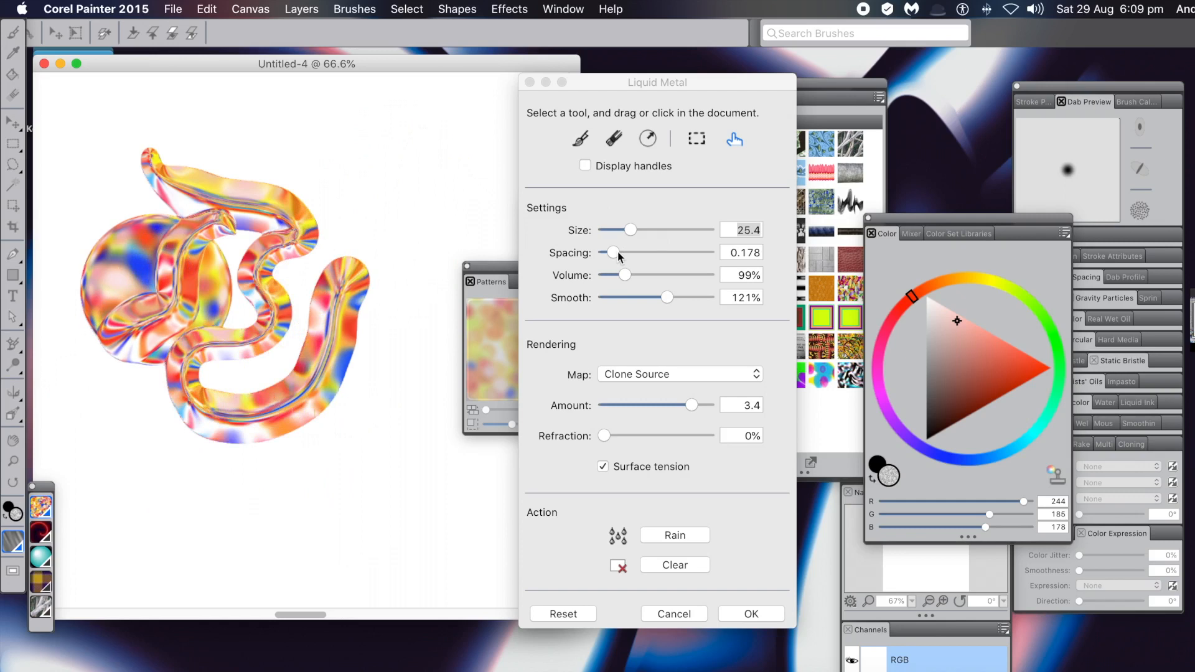
pyautogui.moveTo(618, 252); pyautogui.dragTo(647, 232)
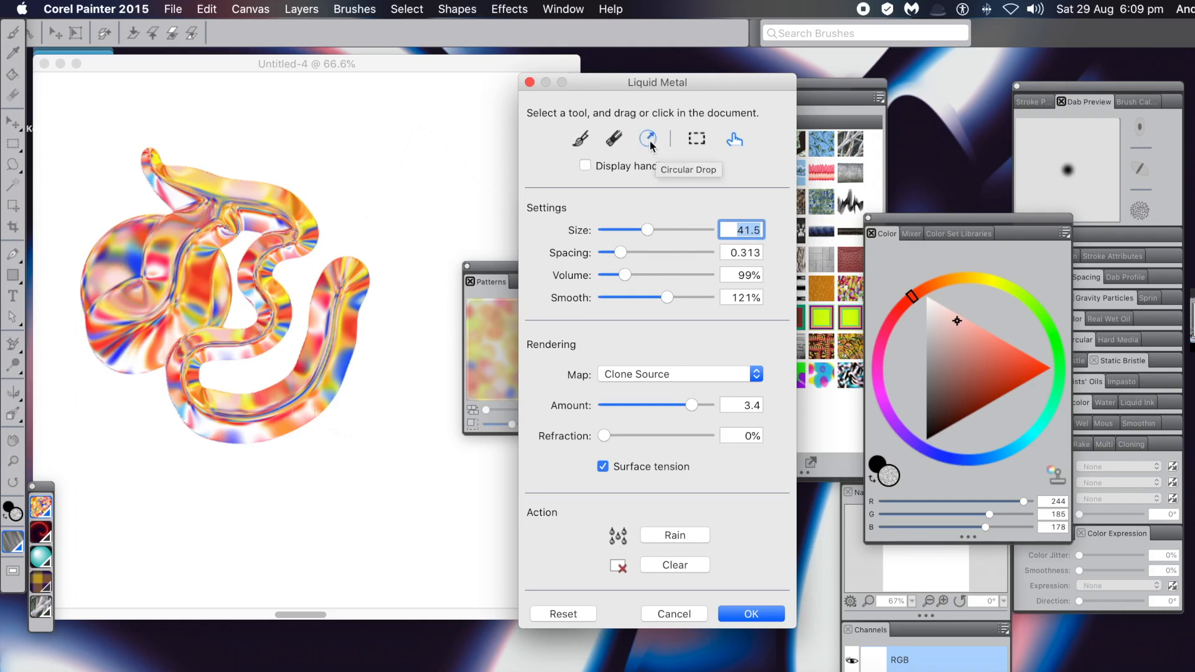
# Step: Add several circular drops of varying sizes to build a merged metal mass at the upper right of the stroke
pyautogui.click(613, 138)
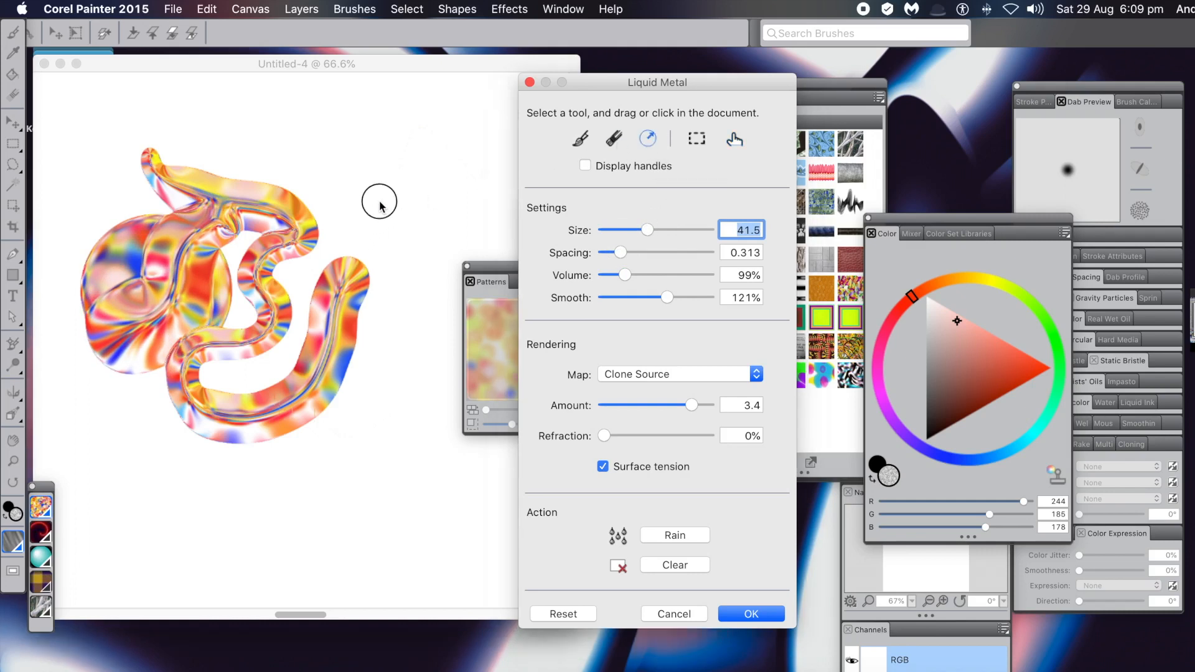
pyautogui.moveTo(379, 199); pyautogui.dragTo(400, 242)
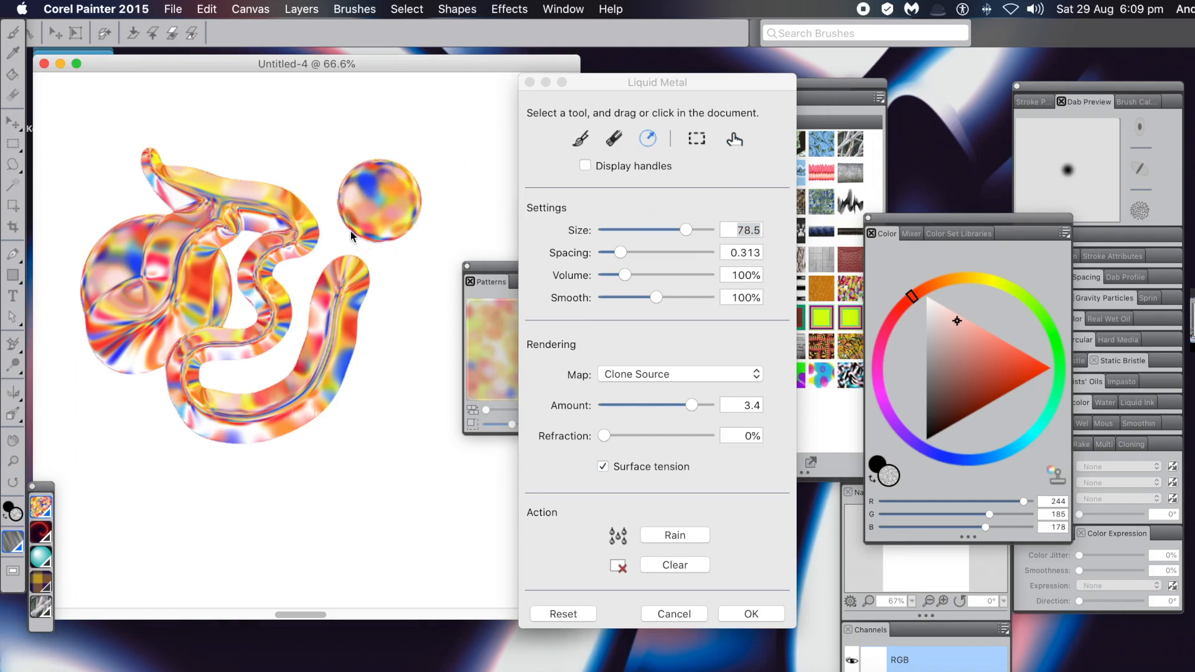
pyautogui.moveTo(309, 198); pyautogui.dragTo(388, 285)
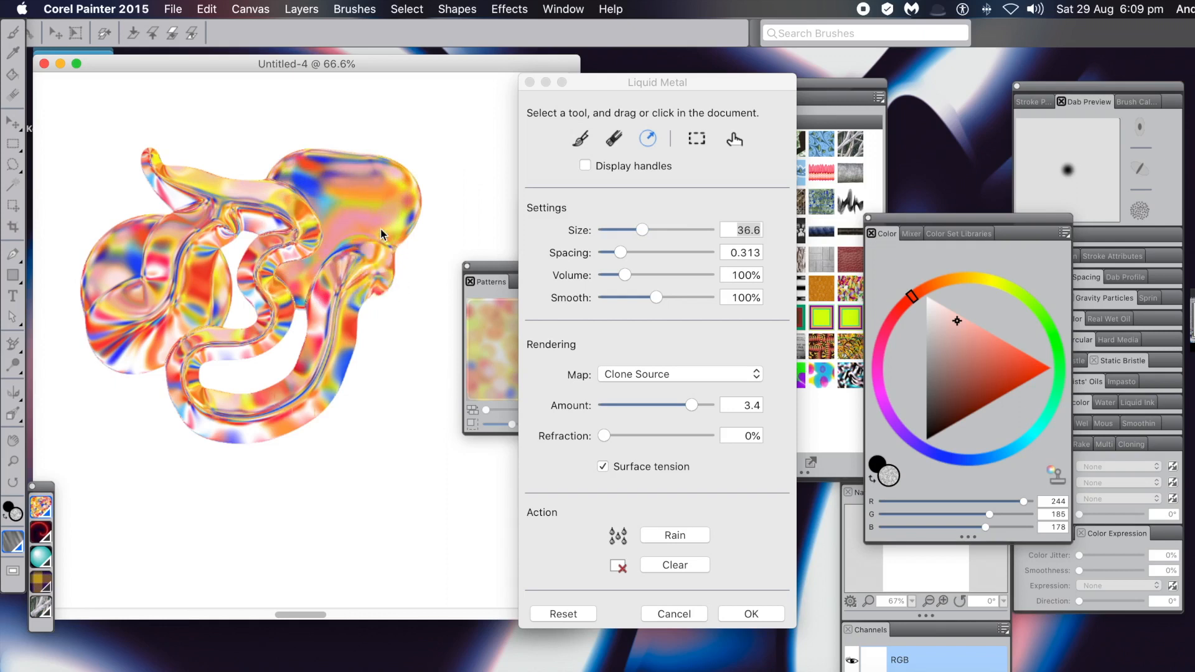
pyautogui.moveTo(387, 234); pyautogui.dragTo(430, 231)
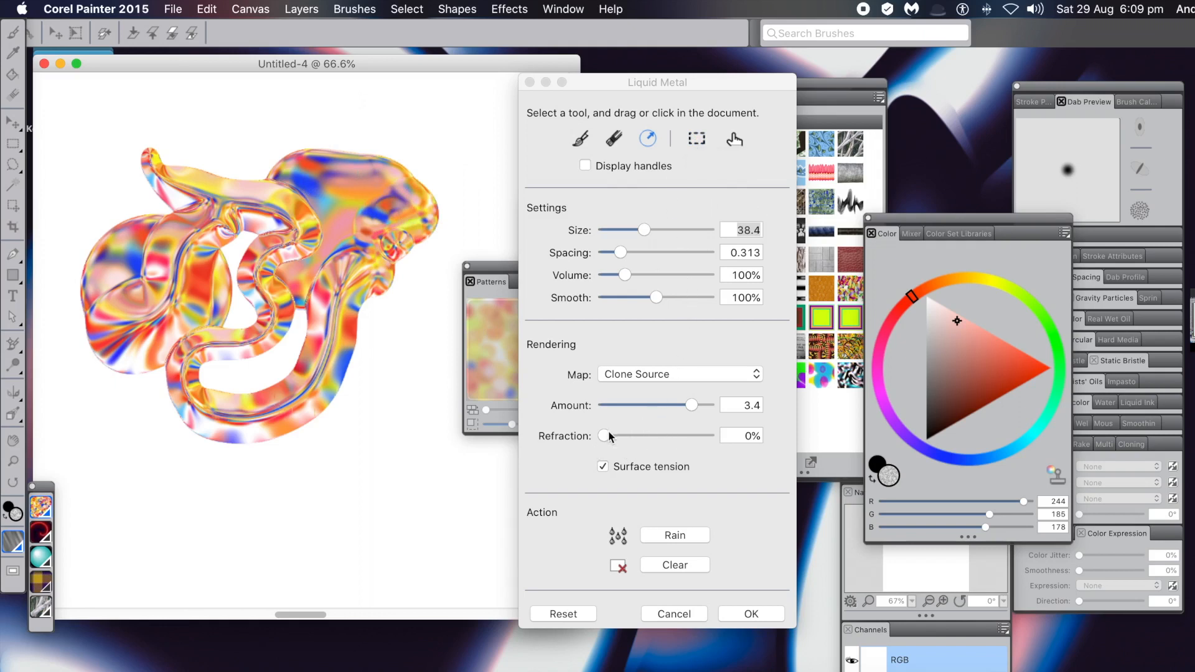
# Step: Try refraction at 81% and rendering amounts of -1.0 and -0.5, and restore refraction 0% and amount 3.4
pyautogui.moveTo(604, 436); pyautogui.dragTo(690, 437)
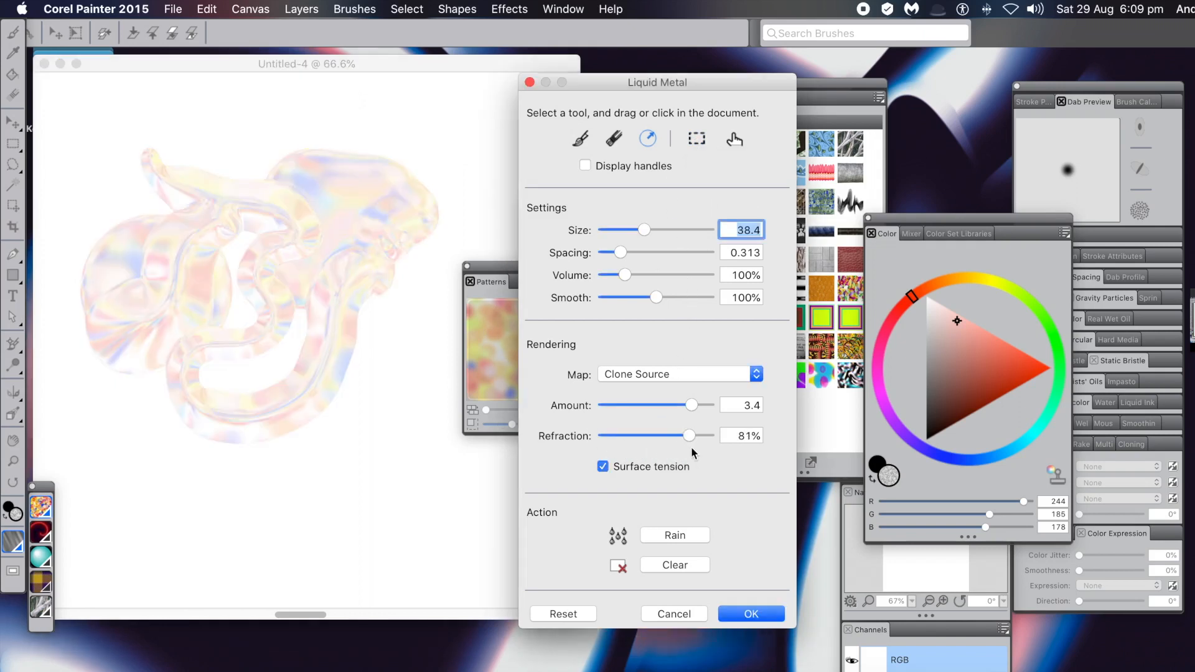
pyautogui.moveTo(685, 436); pyautogui.dragTo(523, 435)
pyautogui.moveTo(673, 403); pyautogui.dragTo(645, 405)
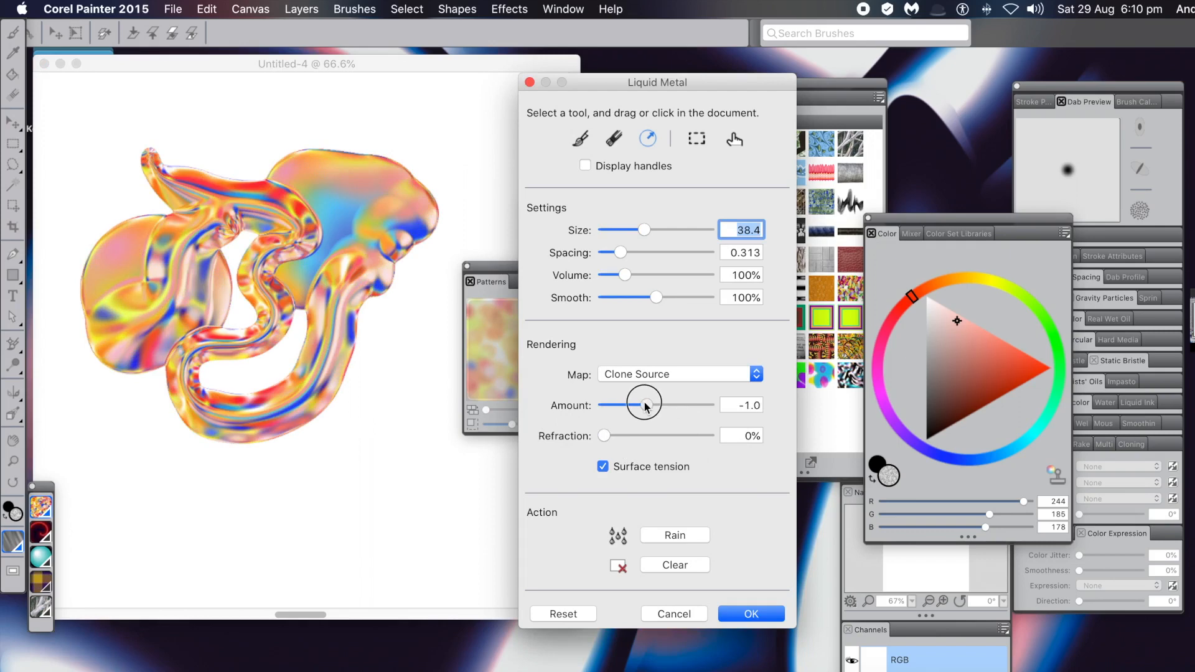
pyautogui.moveTo(656, 408)
pyautogui.mouseDown()
pyautogui.moveTo(703, 412)
pyautogui.moveTo(637, 405)
pyautogui.moveTo(653, 409)
pyautogui.mouseUp()
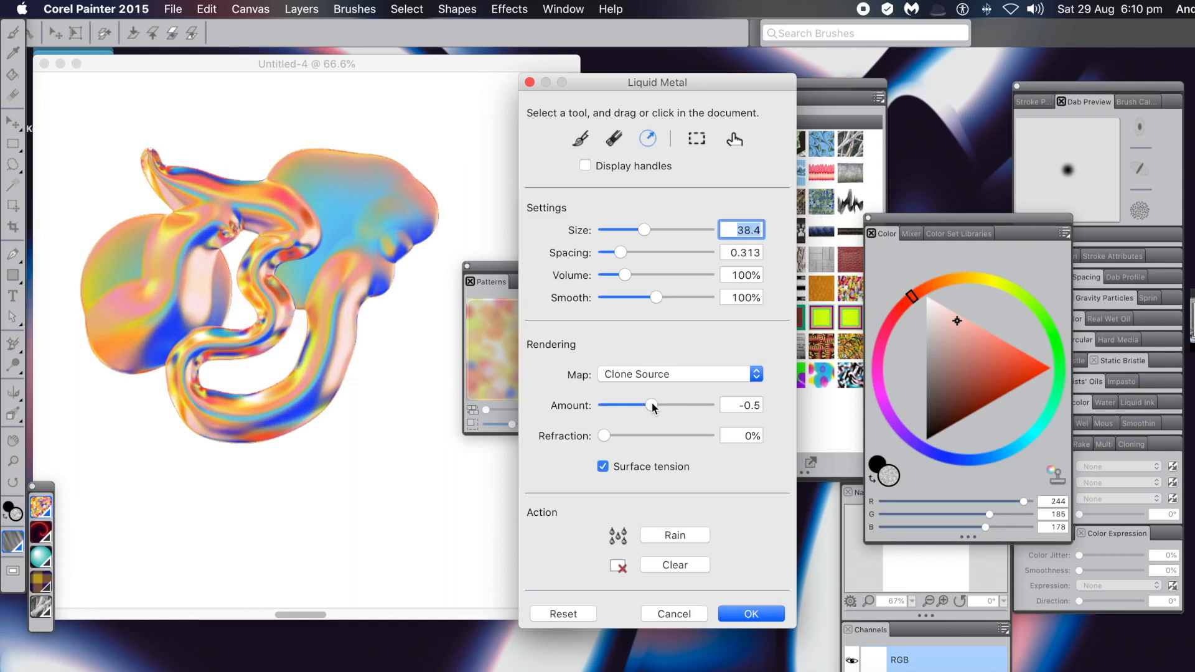
pyautogui.moveTo(656, 406); pyautogui.dragTo(697, 408)
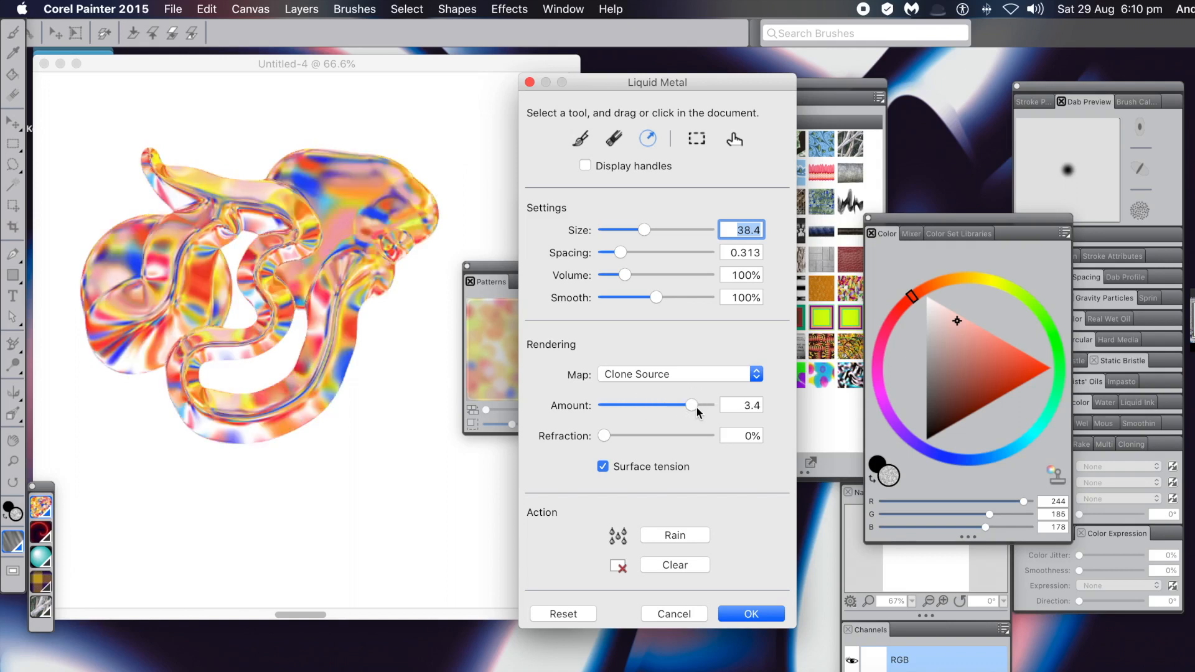
# Step: Enlarge the last drop, select all drops, set size 88.4, spacing 0.379, volume 382% and smooth 182%, and accept the Liquid Metal settings
pyautogui.moveTo(647, 230); pyautogui.dragTo(665, 232)
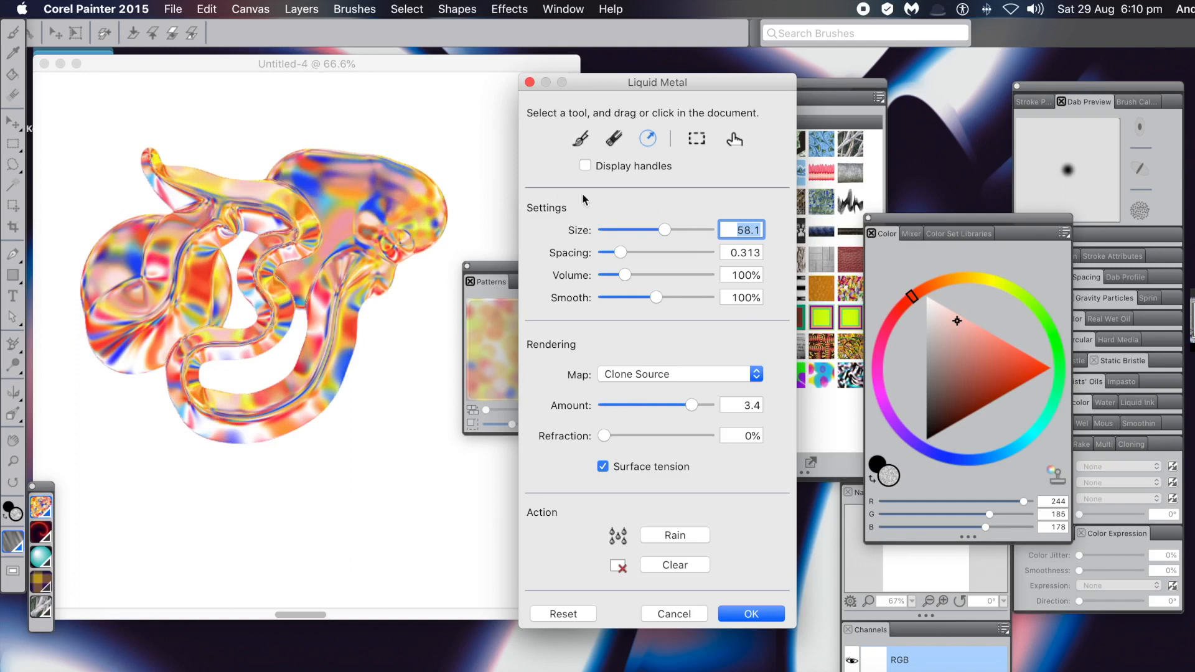
pyautogui.click(697, 138)
pyautogui.moveTo(69, 105); pyautogui.dragTo(505, 528)
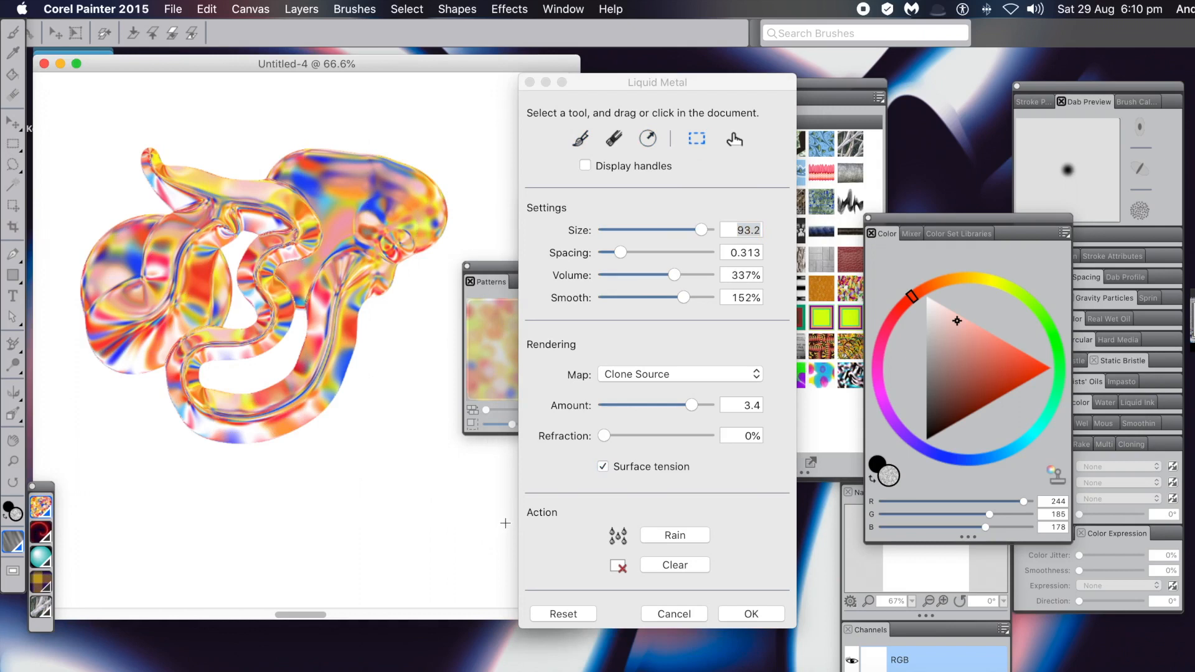
pyautogui.moveTo(697, 229)
pyautogui.mouseDown()
pyautogui.moveTo(682, 231)
pyautogui.moveTo(696, 230)
pyautogui.mouseUp()
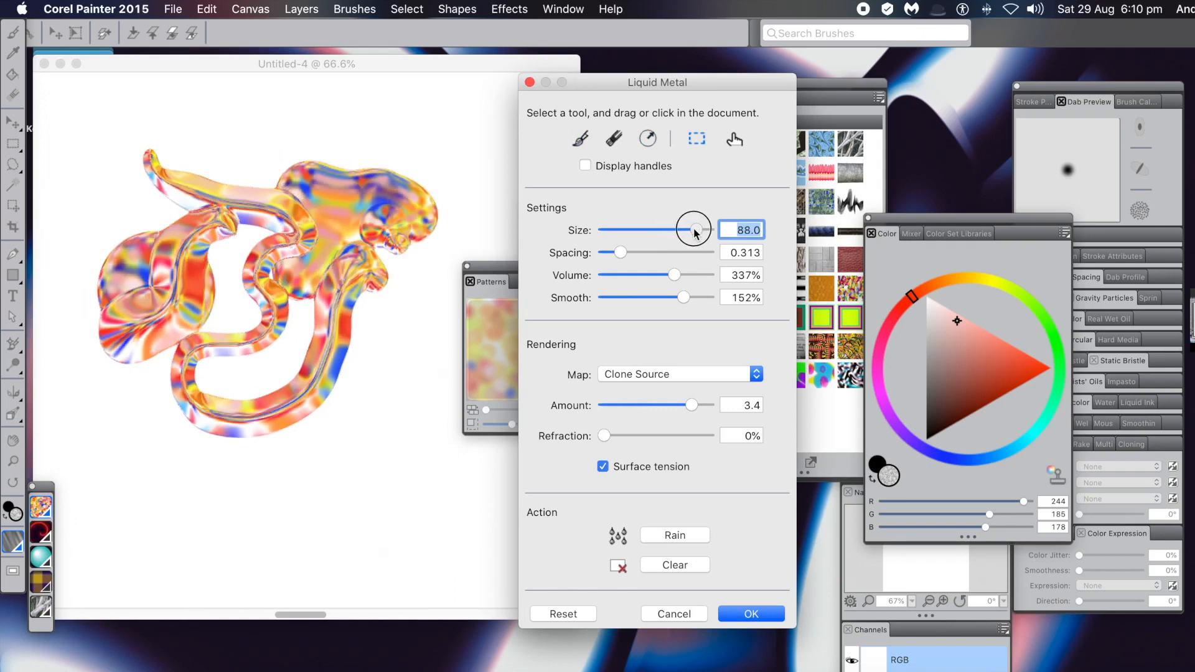
pyautogui.moveTo(621, 252); pyautogui.dragTo(684, 275)
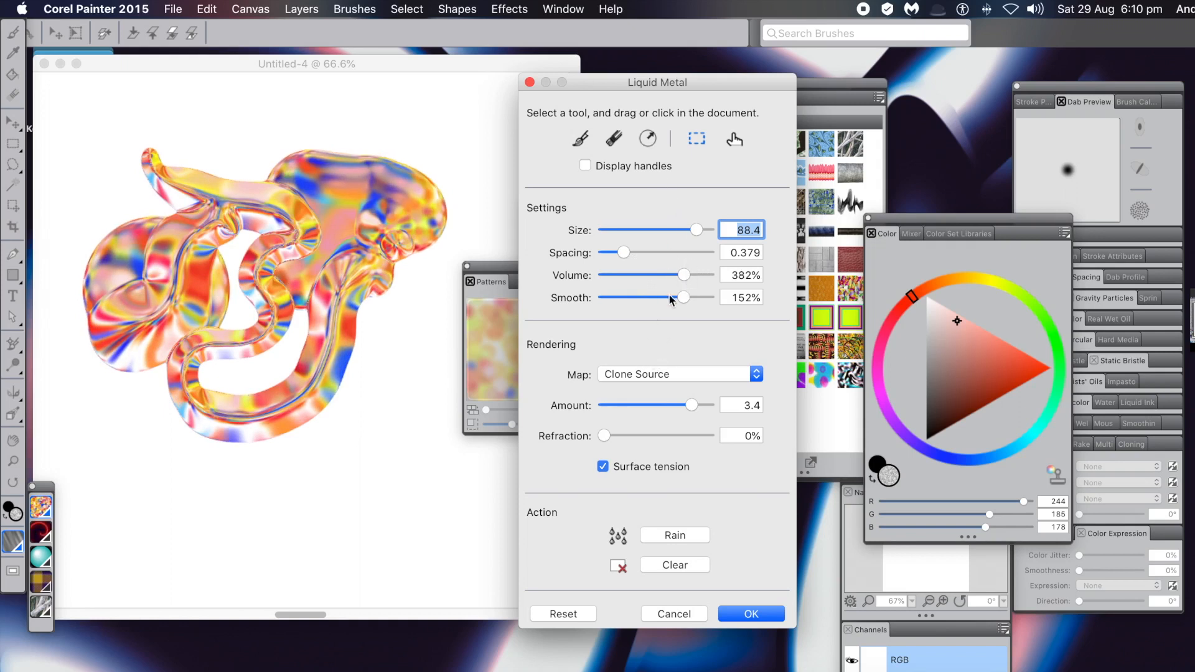
pyautogui.moveTo(680, 301)
pyautogui.mouseDown()
pyautogui.moveTo(620, 299)
pyautogui.moveTo(698, 301)
pyautogui.mouseUp()
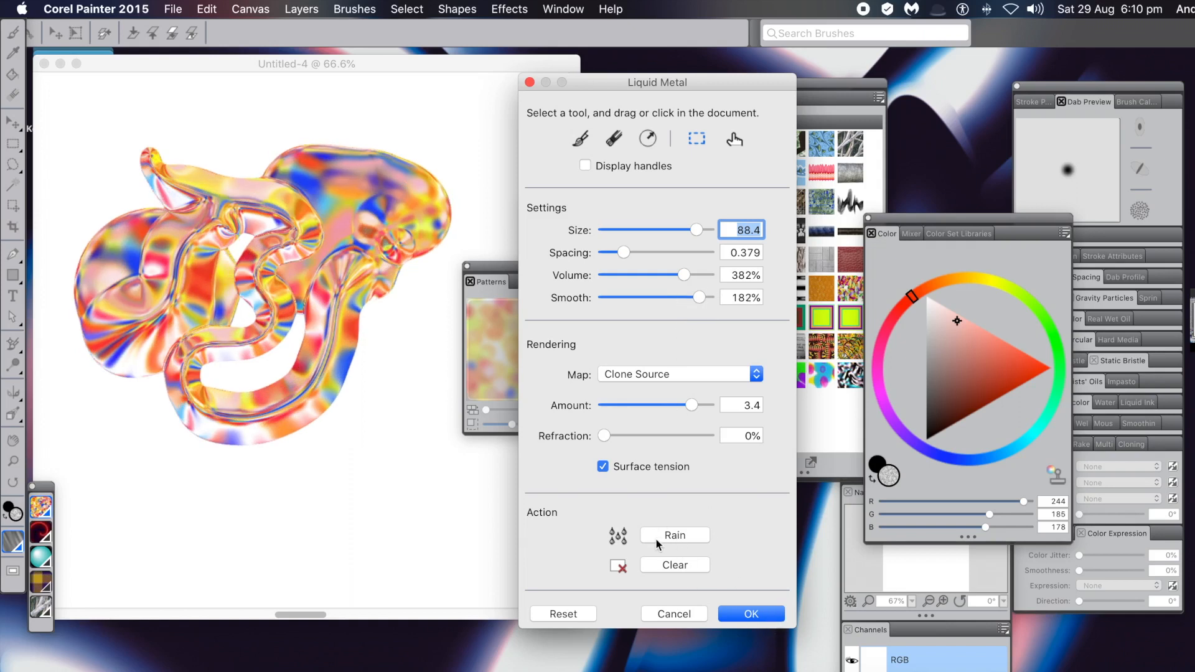
pyautogui.click(776, 618)
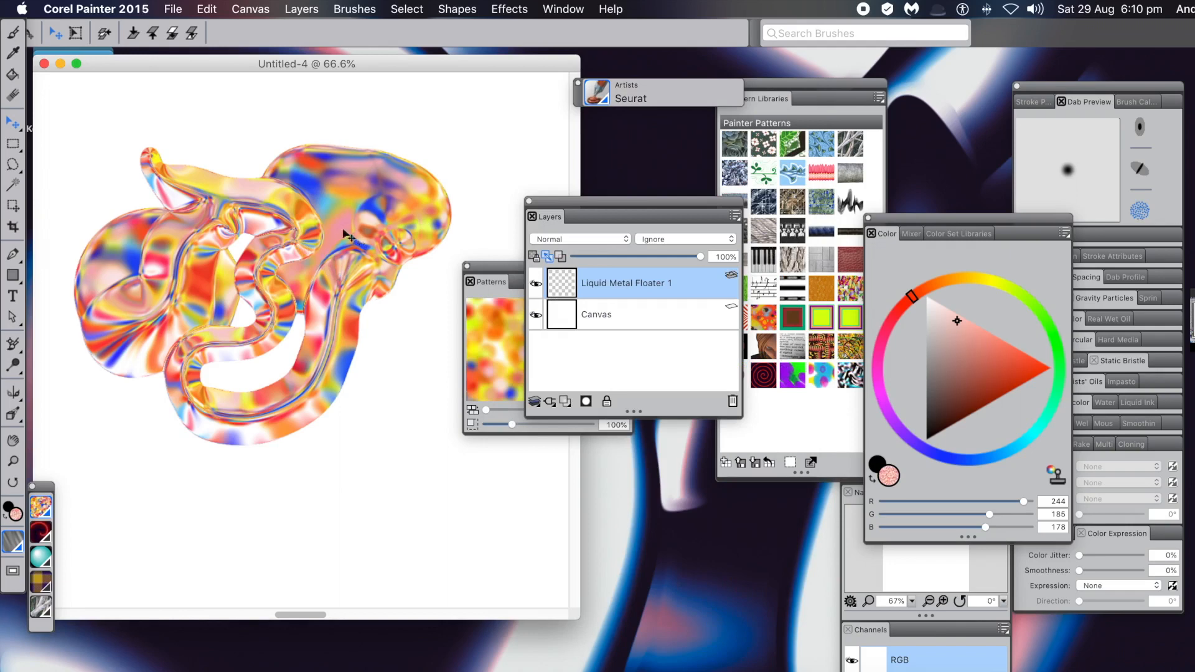
# Step: Reposition the Liquid Metal layer with the Layer Adjuster so the whole metal shape sits in the upper part of the canvas
pyautogui.moveTo(301, 237)
pyautogui.mouseDown()
pyautogui.moveTo(375, 321)
pyautogui.moveTo(289, 222)
pyautogui.mouseUp()
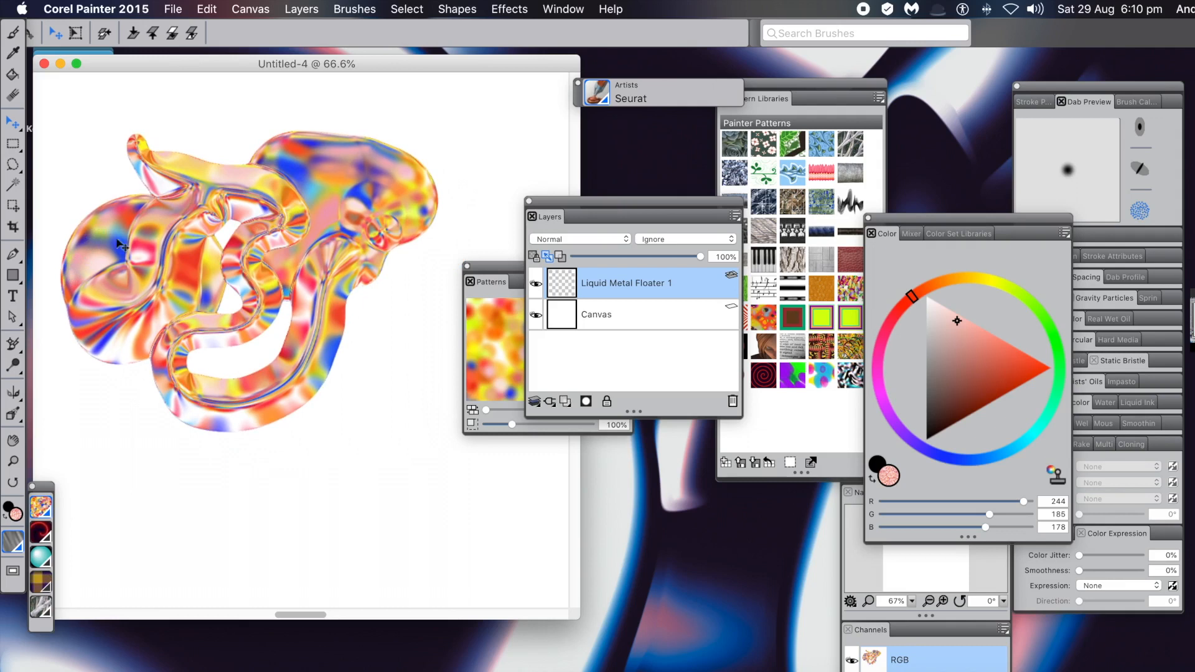
pyautogui.click(193, 245)
pyautogui.moveTo(193, 245); pyautogui.dragTo(248, 233)
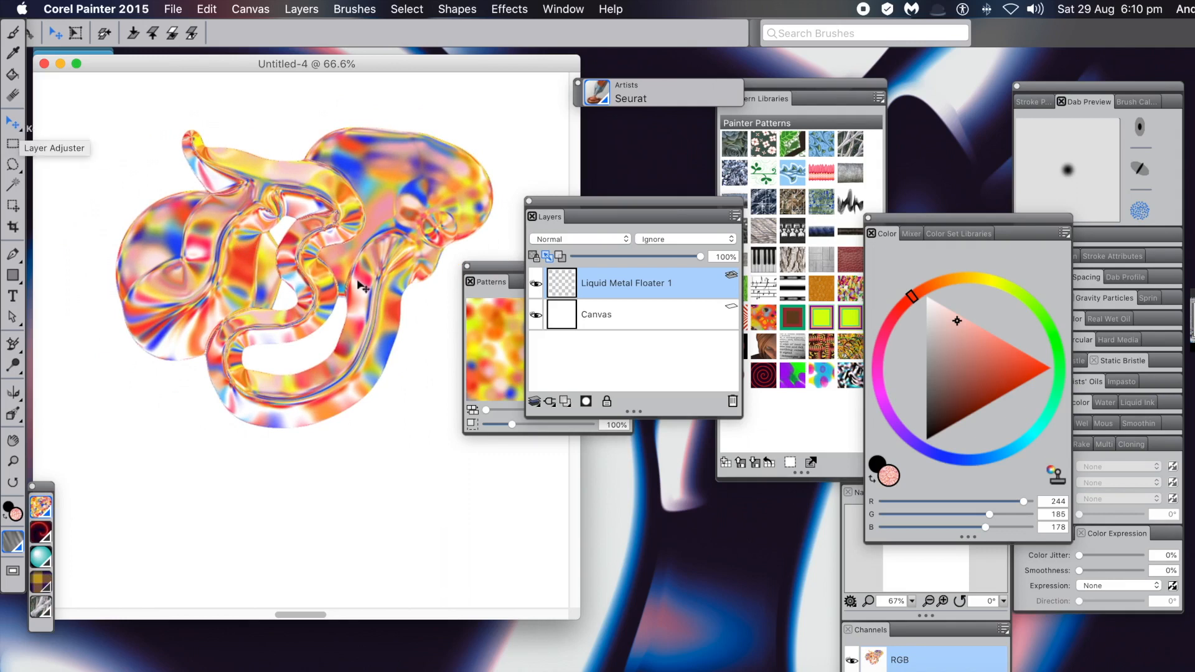
pyautogui.moveTo(340, 261); pyautogui.dragTo(302, 245)
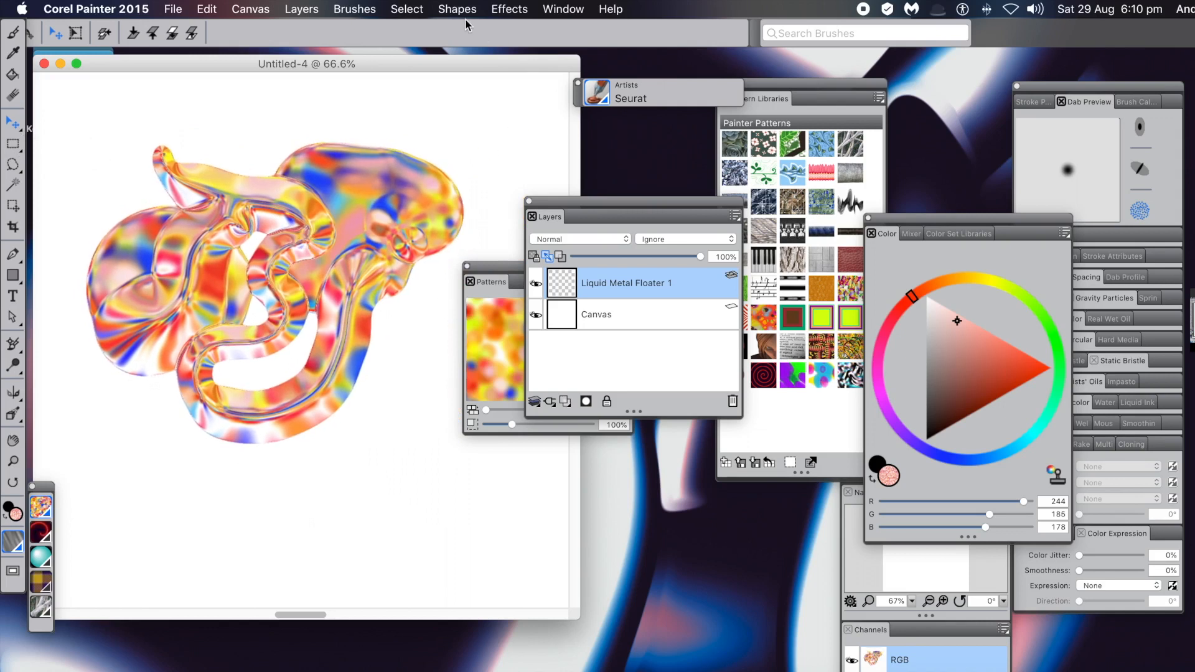
# Step: Create a drop shadow for the Liquid Metal layer with offsets 5 and 7, opacity 63% and radius 10.0, collapsed to one layer
pyautogui.click(510, 10)
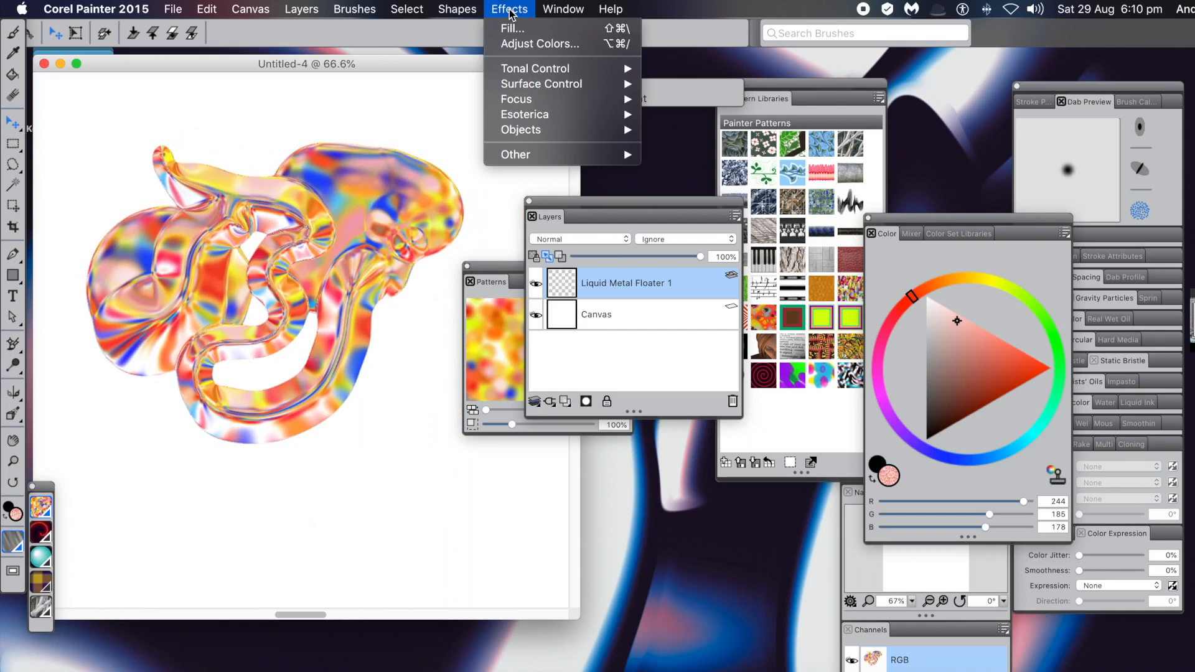
pyautogui.moveTo(548, 132)
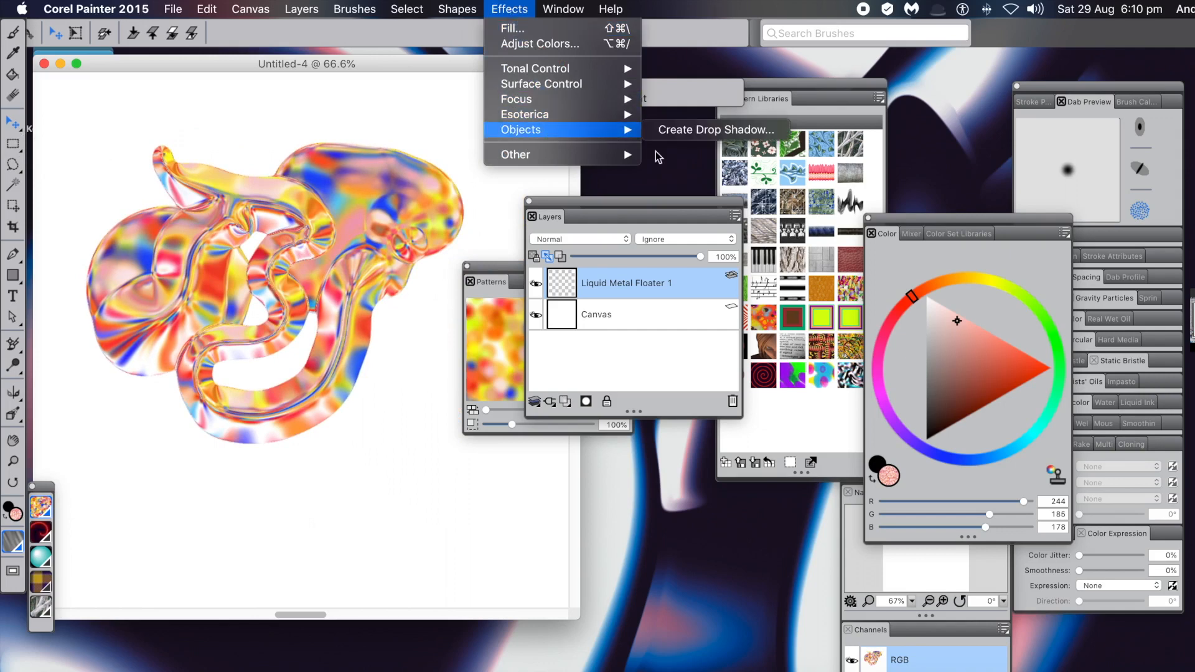
pyautogui.click(705, 134)
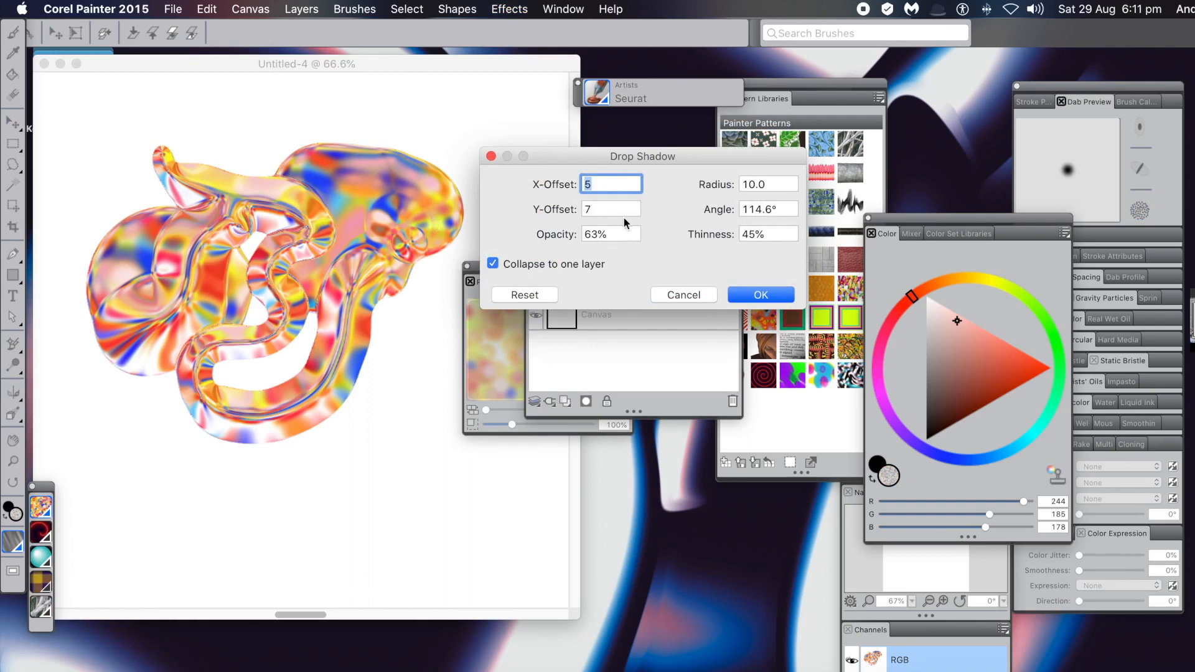
pyautogui.moveTo(597, 158); pyautogui.dragTo(448, 188)
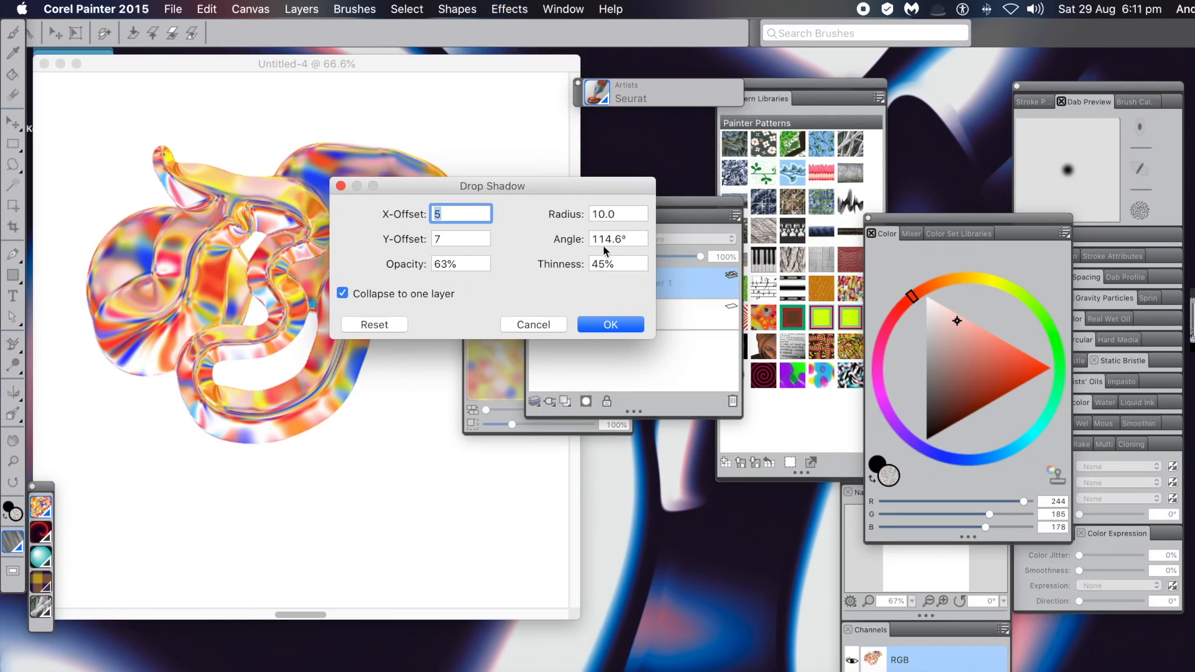
pyautogui.click(630, 325)
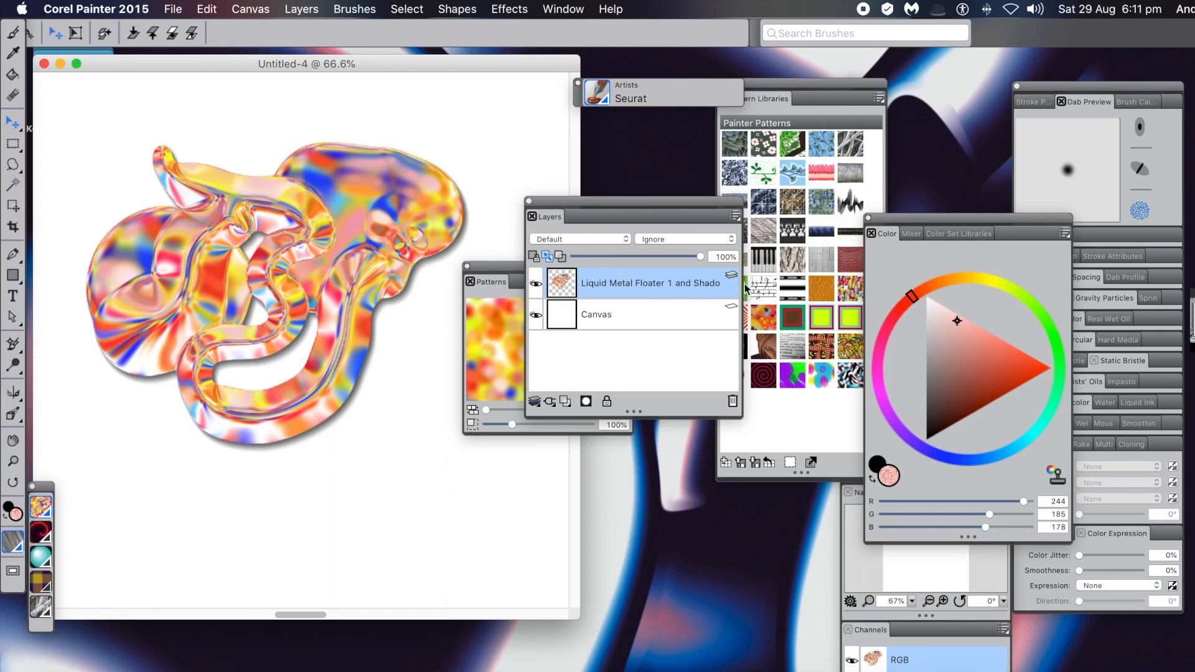
# Step: Apply an inverted Image Luminance surface texture to the metal layer with softness 11.32, amount 102% and shine 34%
pyautogui.click(507, 8)
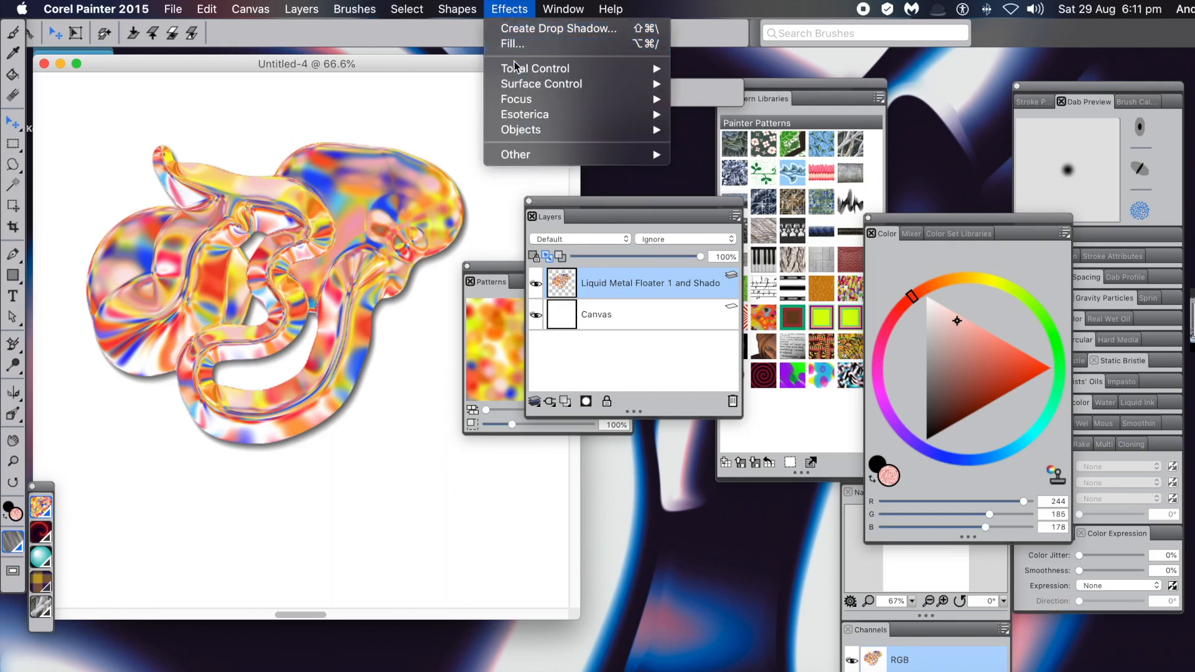
pyautogui.moveTo(514, 84)
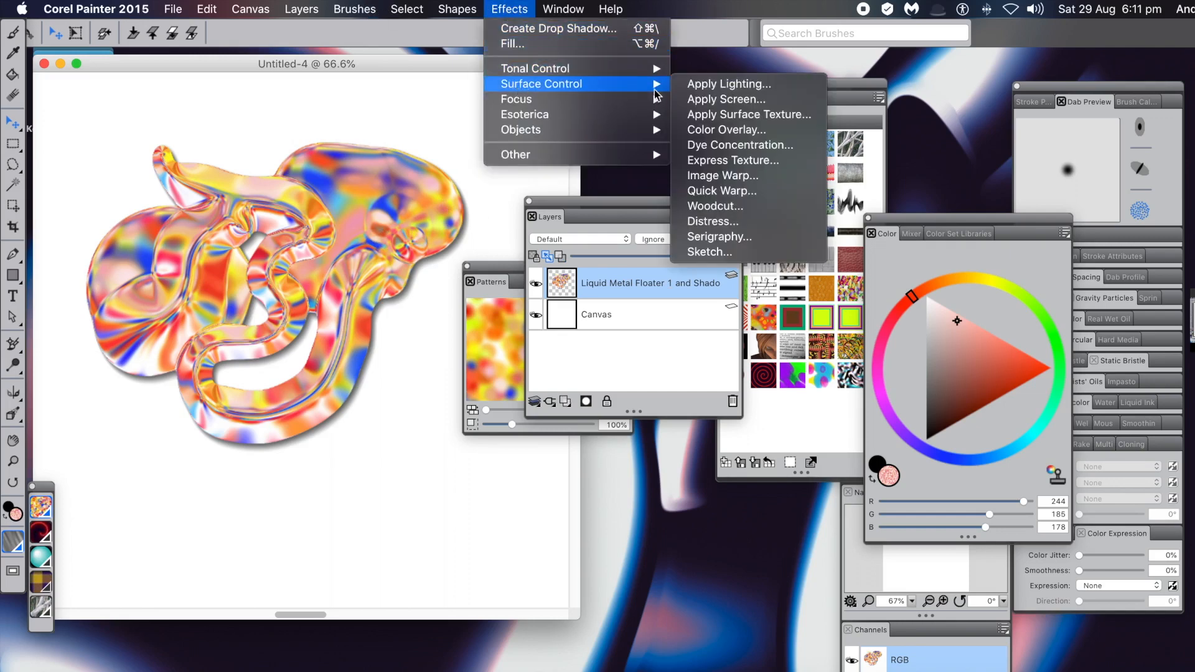
pyautogui.click(753, 115)
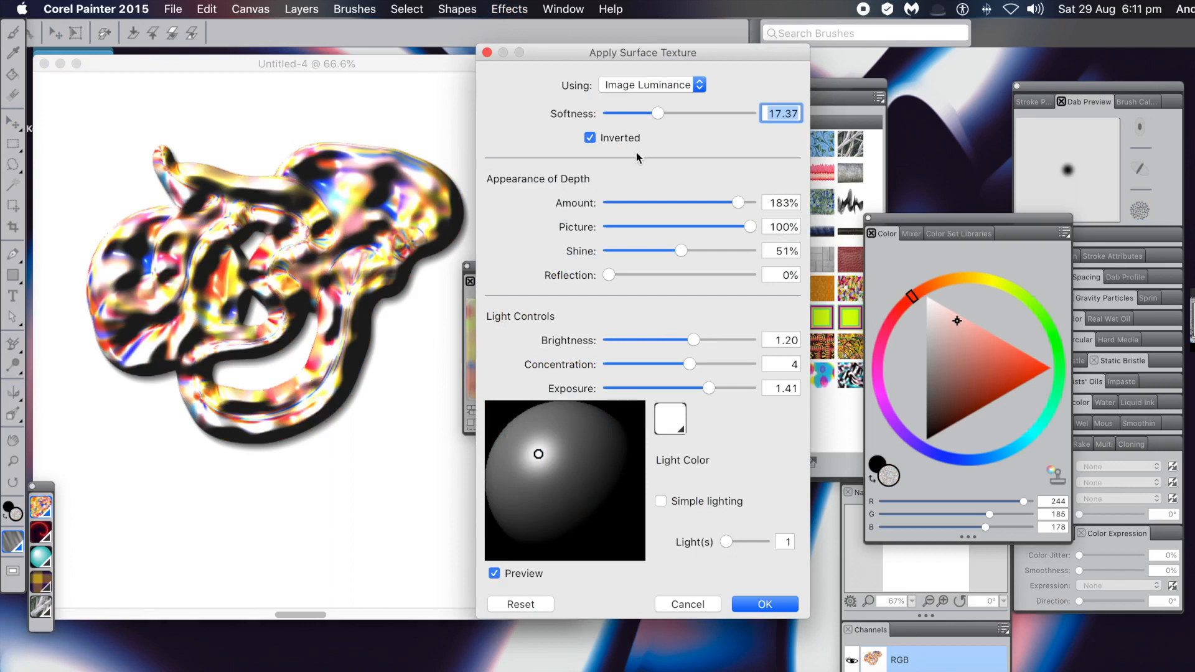
pyautogui.moveTo(657, 114)
pyautogui.mouseDown()
pyautogui.moveTo(621, 115)
pyautogui.moveTo(655, 114)
pyautogui.moveTo(641, 112)
pyautogui.mouseUp()
pyautogui.click(622, 115)
pyautogui.moveTo(737, 202); pyautogui.dragTo(682, 203)
pyautogui.moveTo(680, 252)
pyautogui.mouseDown()
pyautogui.moveTo(740, 256)
pyautogui.moveTo(622, 253)
pyautogui.moveTo(657, 252)
pyautogui.mouseUp()
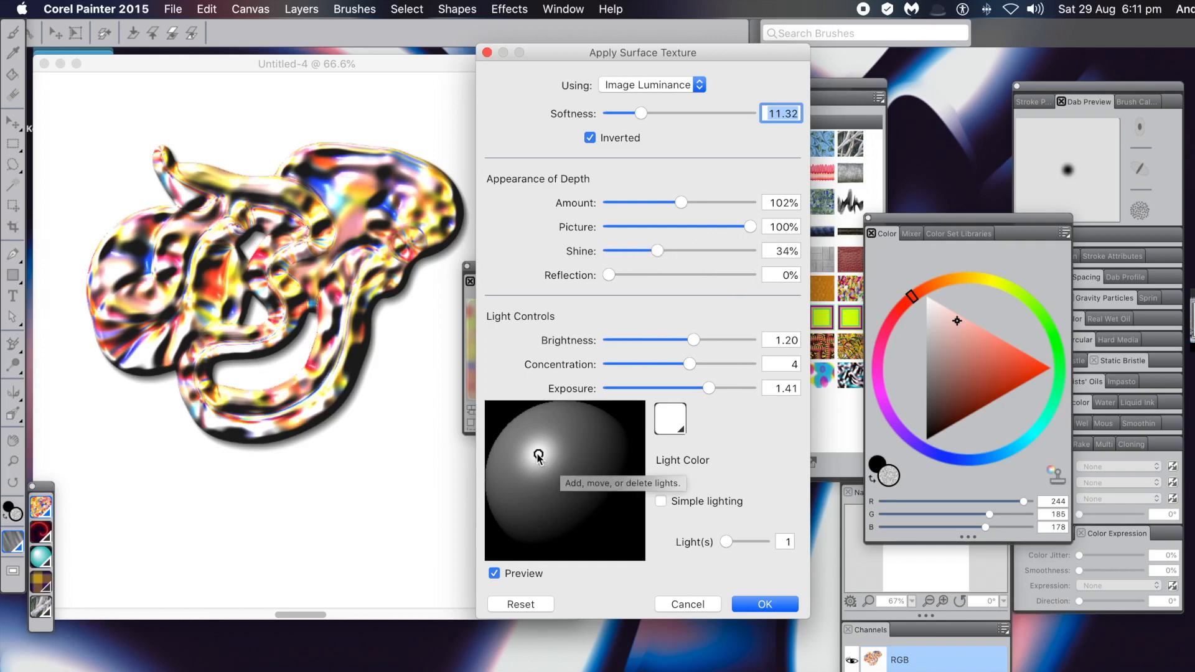
pyautogui.moveTo(537, 456)
pyautogui.mouseDown()
pyautogui.moveTo(522, 447)
pyautogui.moveTo(540, 455)
pyautogui.mouseUp()
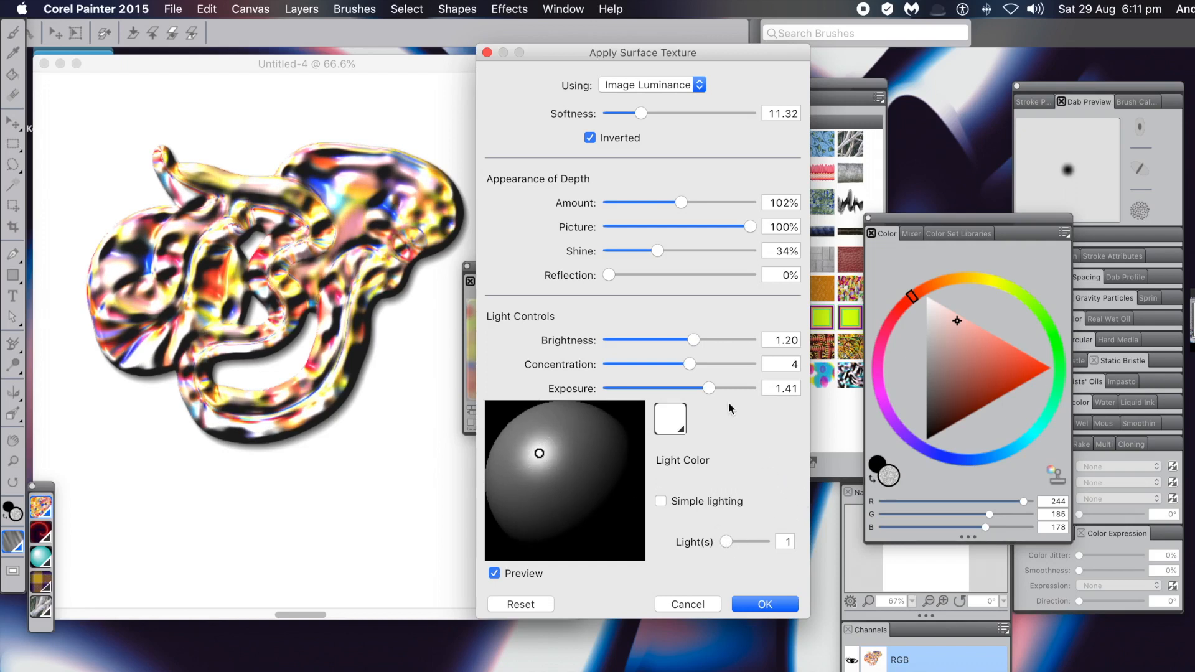
pyautogui.click(774, 602)
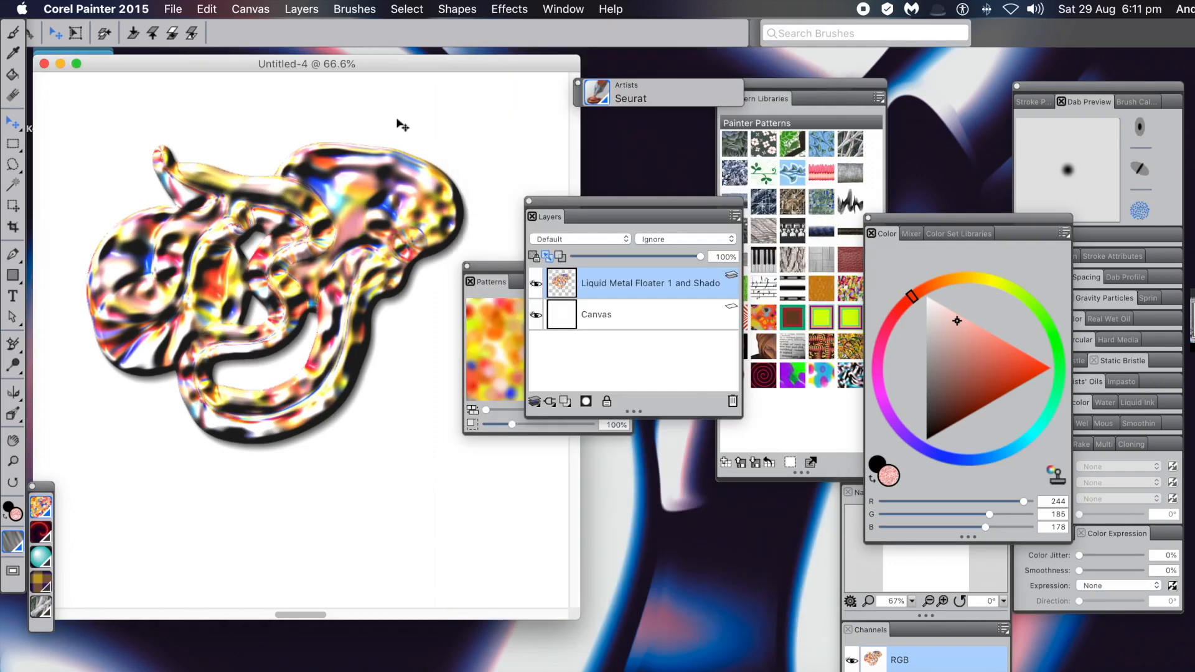
# Step: Bring the Patterns panel to the front and move it clear of the document so its whole content shows
pyautogui.click(501, 268)
pyautogui.moveTo(501, 268); pyautogui.dragTo(641, 132)
pyautogui.moveTo(627, 142); pyautogui.dragTo(629, 142)
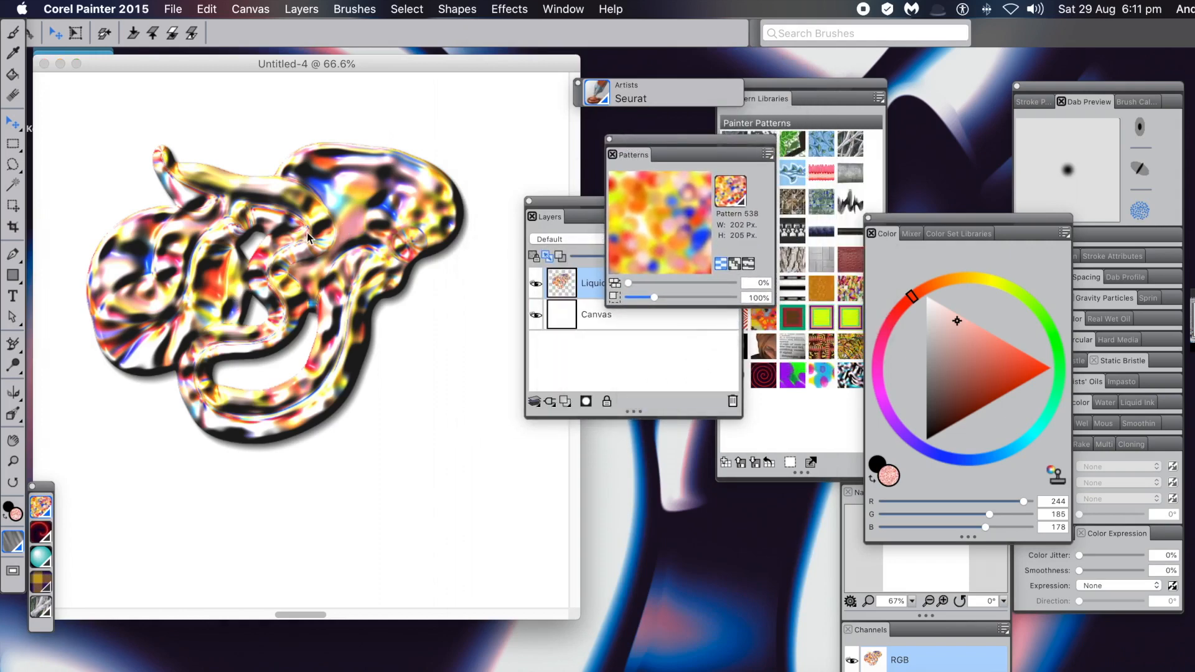
# Step: Shift the metal layer up and left, cover the canvas with overlapping copies of it, and drop all layers onto the canvas
pyautogui.moveTo(296, 252); pyautogui.dragTo(259, 218)
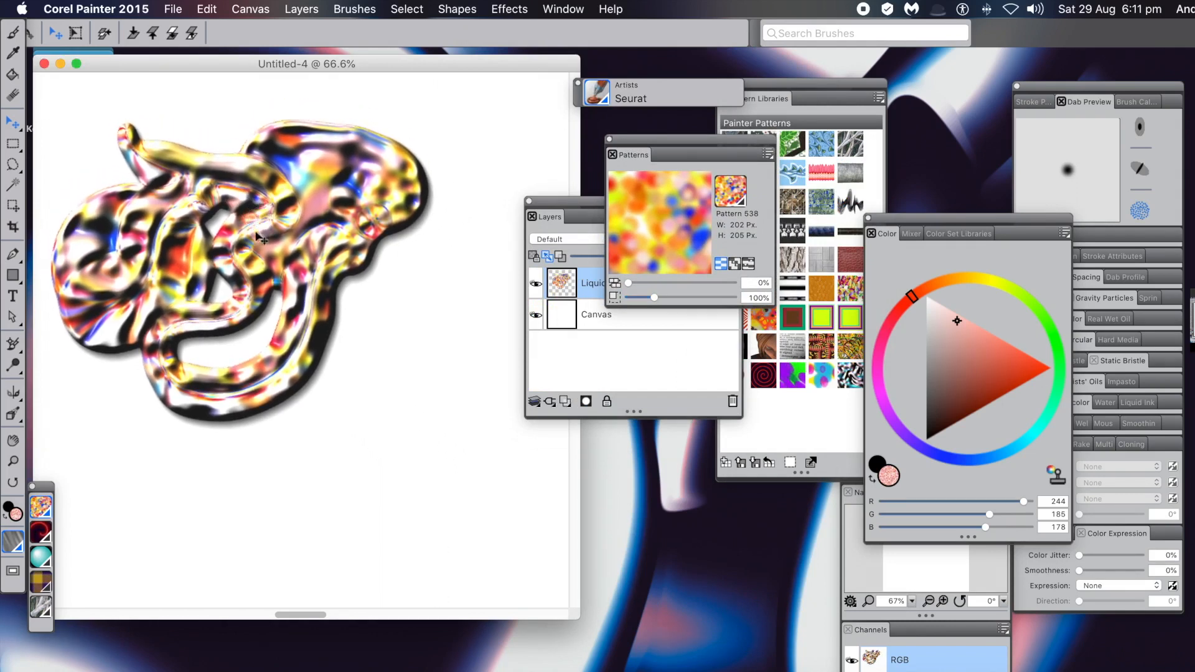
pyautogui.moveTo(252, 215); pyautogui.dragTo(456, 428)
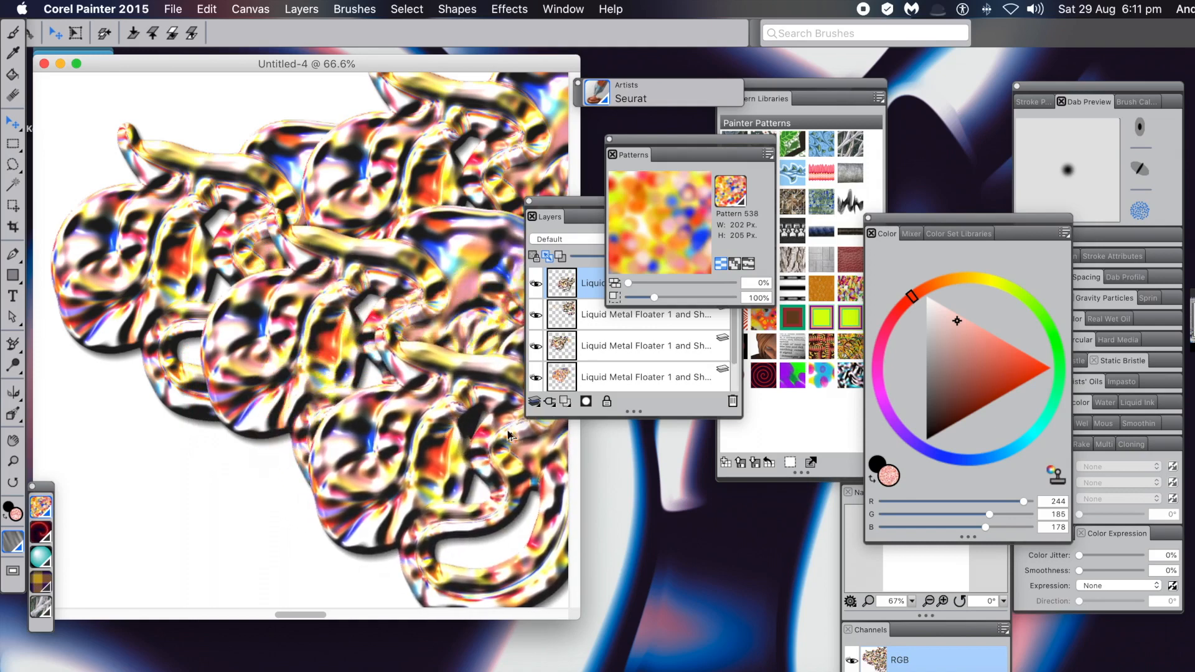
pyautogui.moveTo(505, 459); pyautogui.dragTo(252, 490)
pyautogui.moveTo(253, 443); pyautogui.dragTo(144, 59)
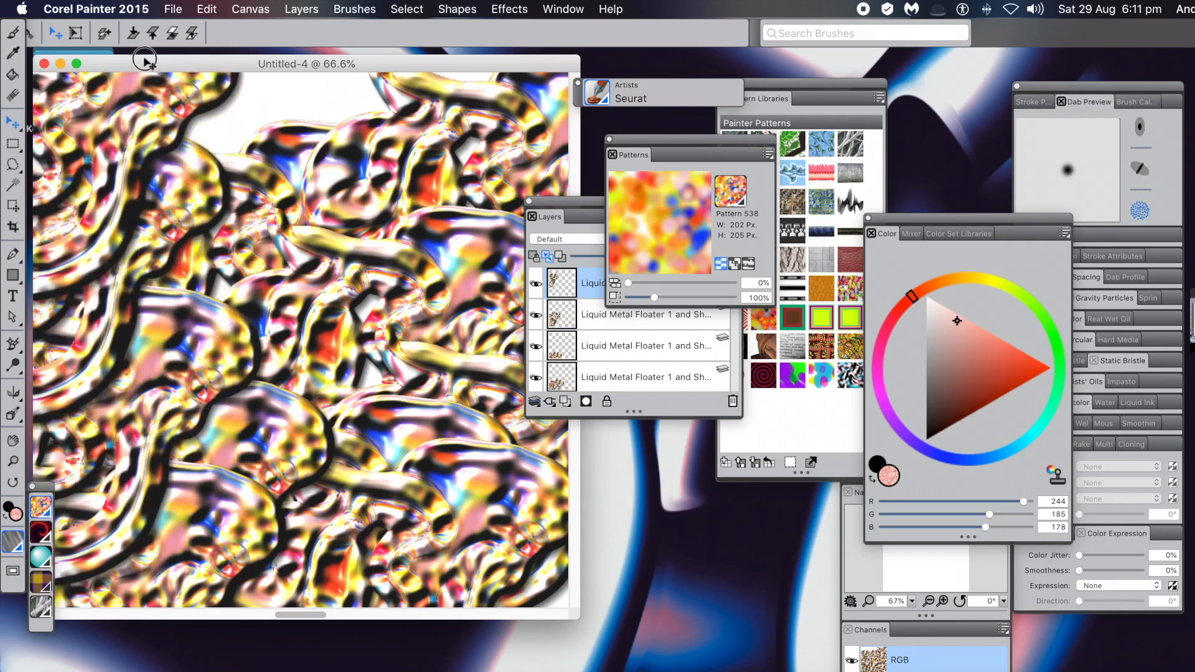
pyautogui.moveTo(116, 124); pyautogui.dragTo(260, 123)
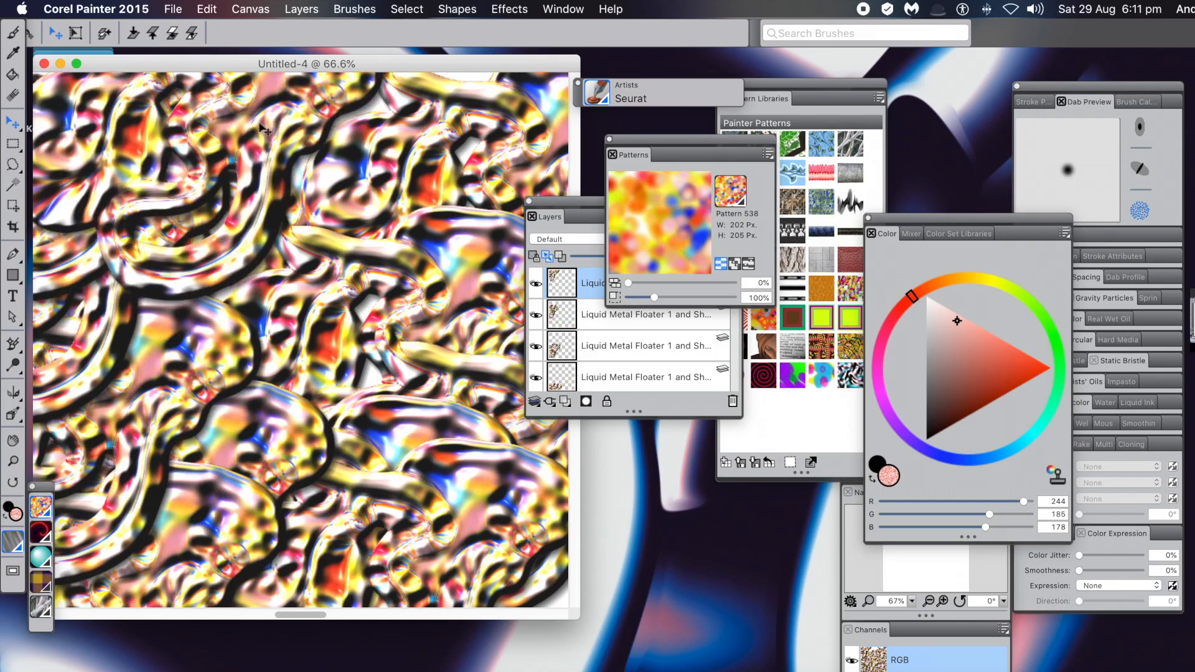
pyautogui.moveTo(206, 184); pyautogui.dragTo(345, 256)
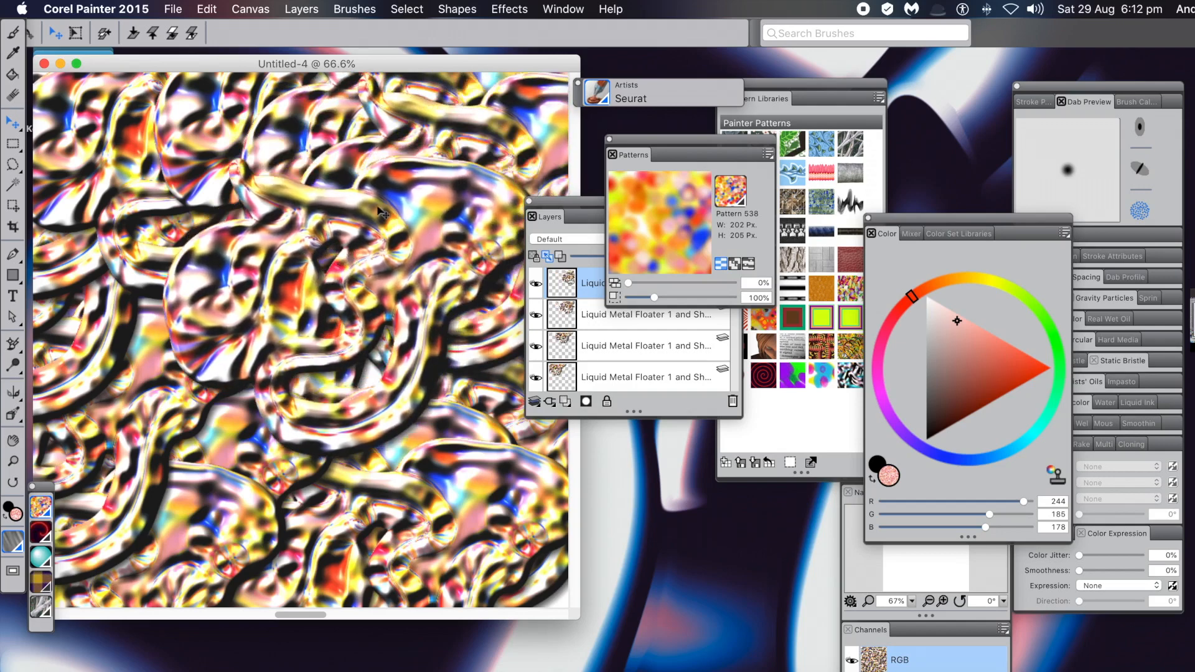
pyautogui.moveTo(366, 191)
pyautogui.mouseDown()
pyautogui.moveTo(346, 179)
pyautogui.moveTo(347, 198)
pyautogui.mouseUp()
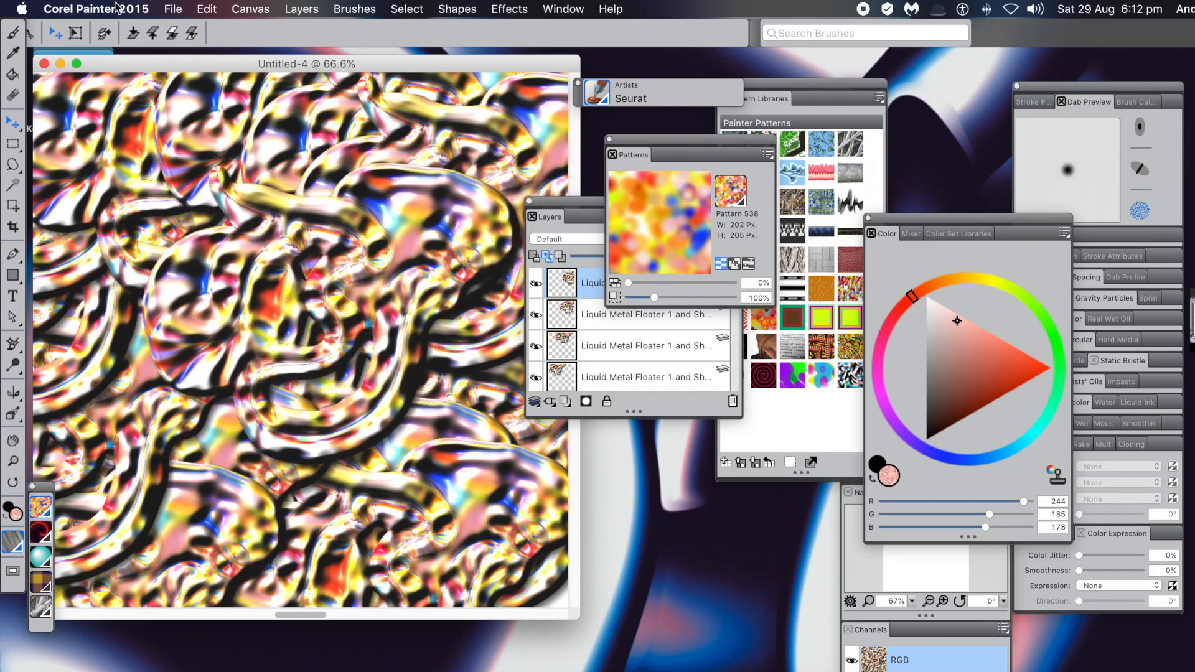
pyautogui.click(310, 11)
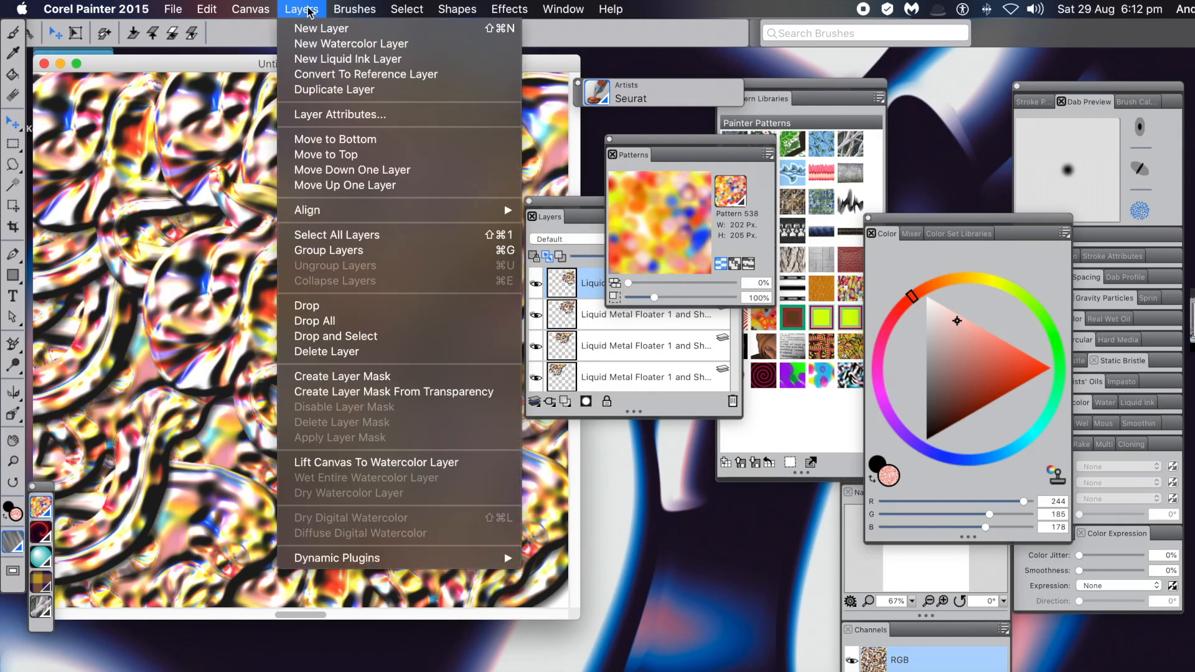
pyautogui.click(324, 323)
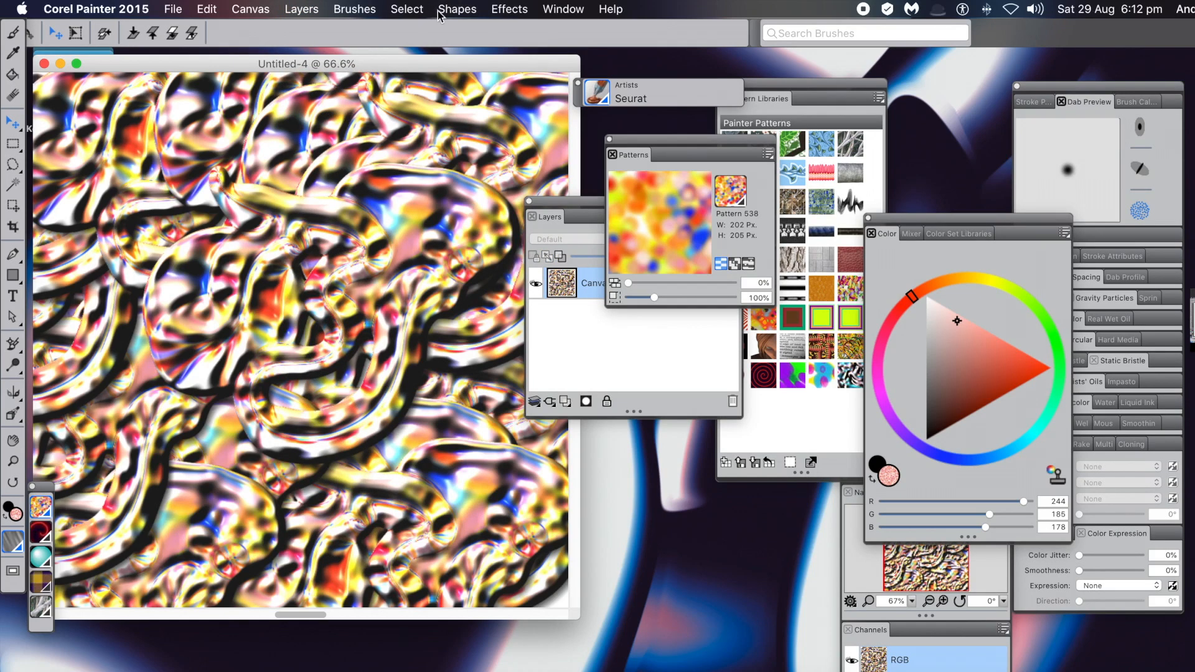
# Step: Start an inverted Image Luminance surface texture on the canvas with softness 3.99 and amount 143%, and shift its light slightly left
pyautogui.click(515, 10)
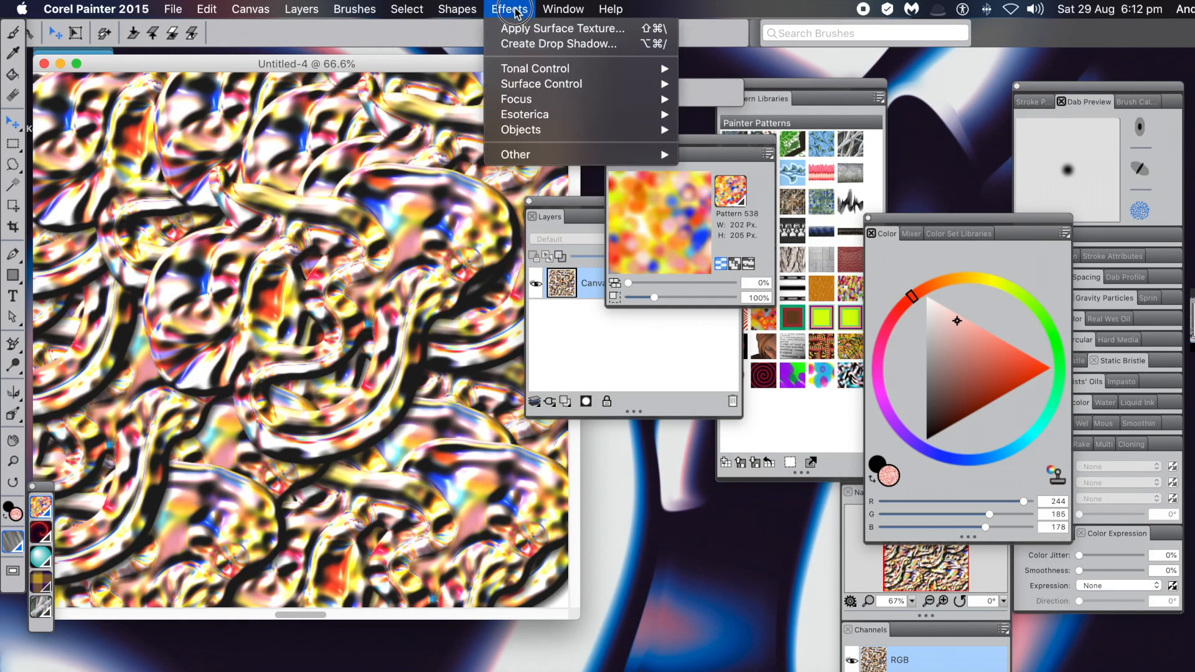
pyautogui.moveTo(538, 86)
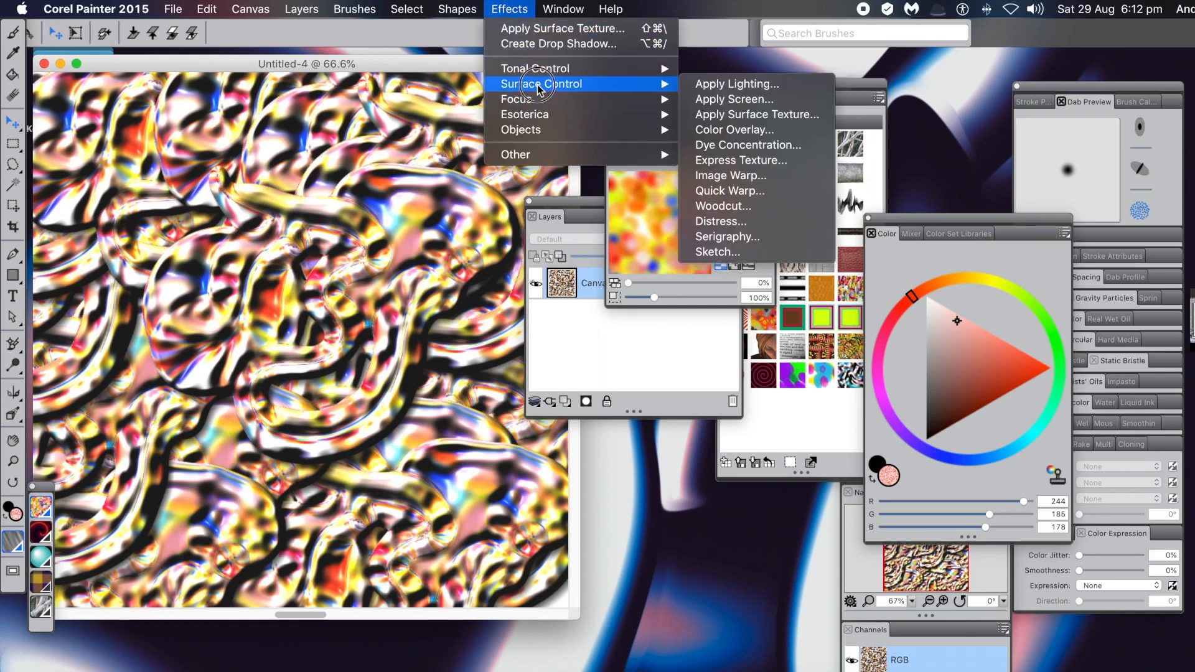
pyautogui.click(779, 117)
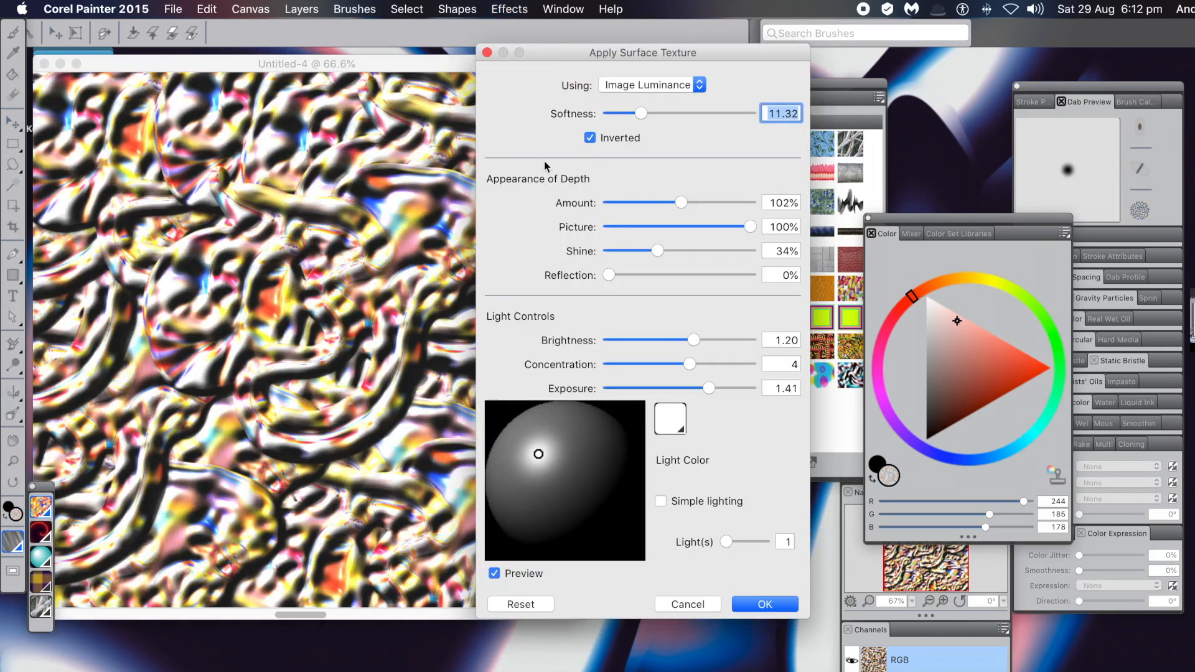
pyautogui.moveTo(574, 53); pyautogui.dragTo(600, 68)
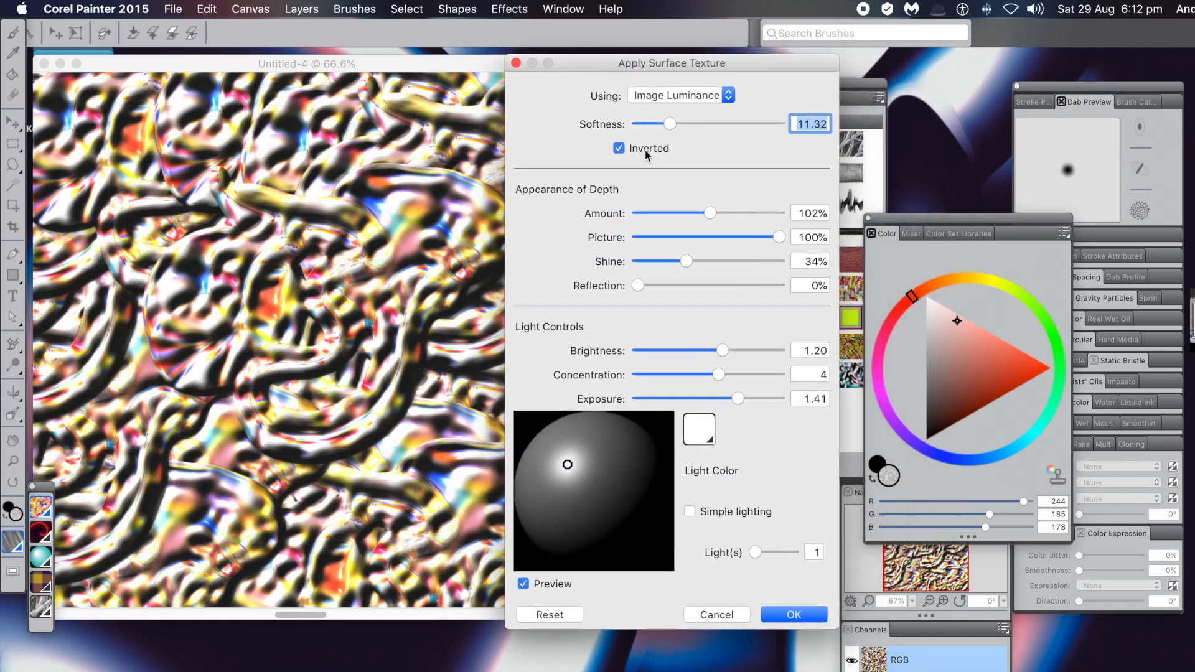
pyautogui.moveTo(671, 124); pyautogui.dragTo(648, 124)
pyautogui.moveTo(714, 214); pyautogui.dragTo(740, 213)
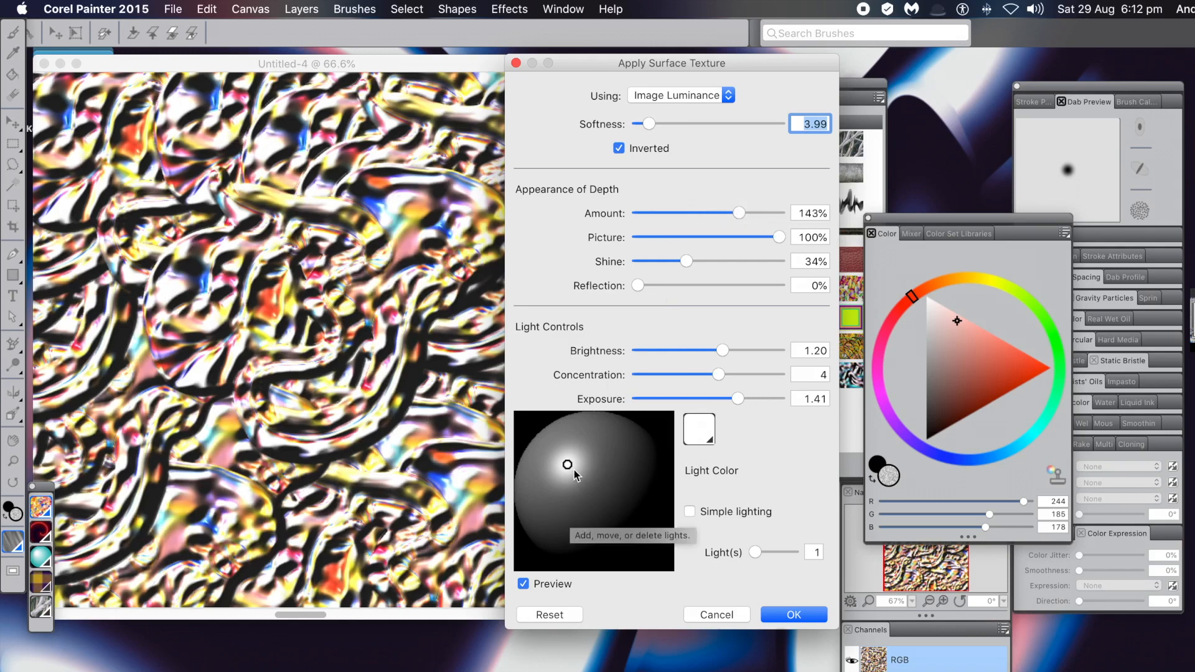
pyautogui.moveTo(568, 468); pyautogui.dragTo(565, 467)
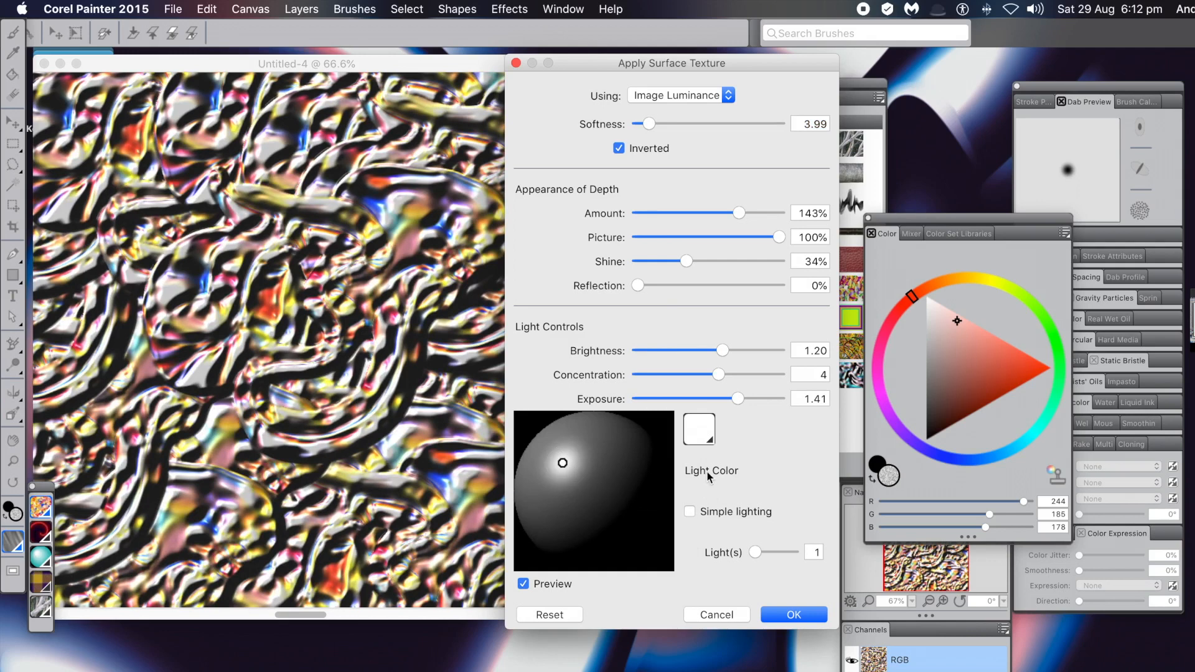
# Step: Try a second light in red at the lower right of the lighting sphere, and go back to one light
pyautogui.moveTo(760, 554); pyautogui.dragTo(761, 554)
pyautogui.moveTo(565, 466)
pyautogui.mouseDown()
pyautogui.moveTo(587, 496)
pyautogui.moveTo(647, 527)
pyautogui.mouseUp()
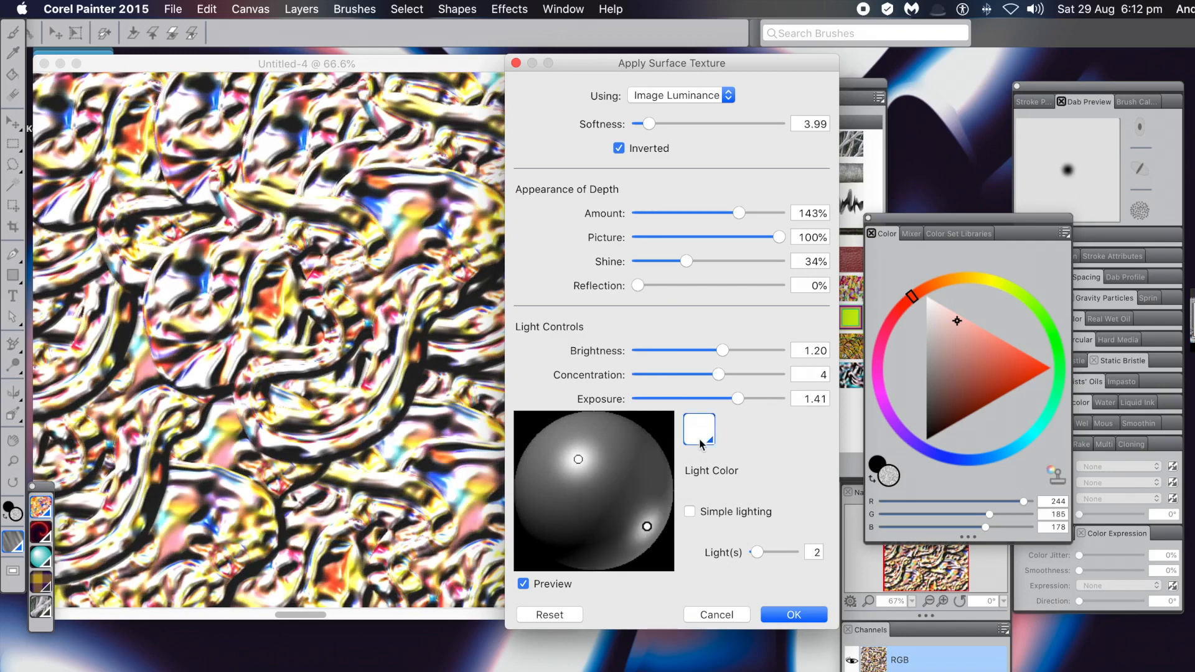
pyautogui.click(708, 440)
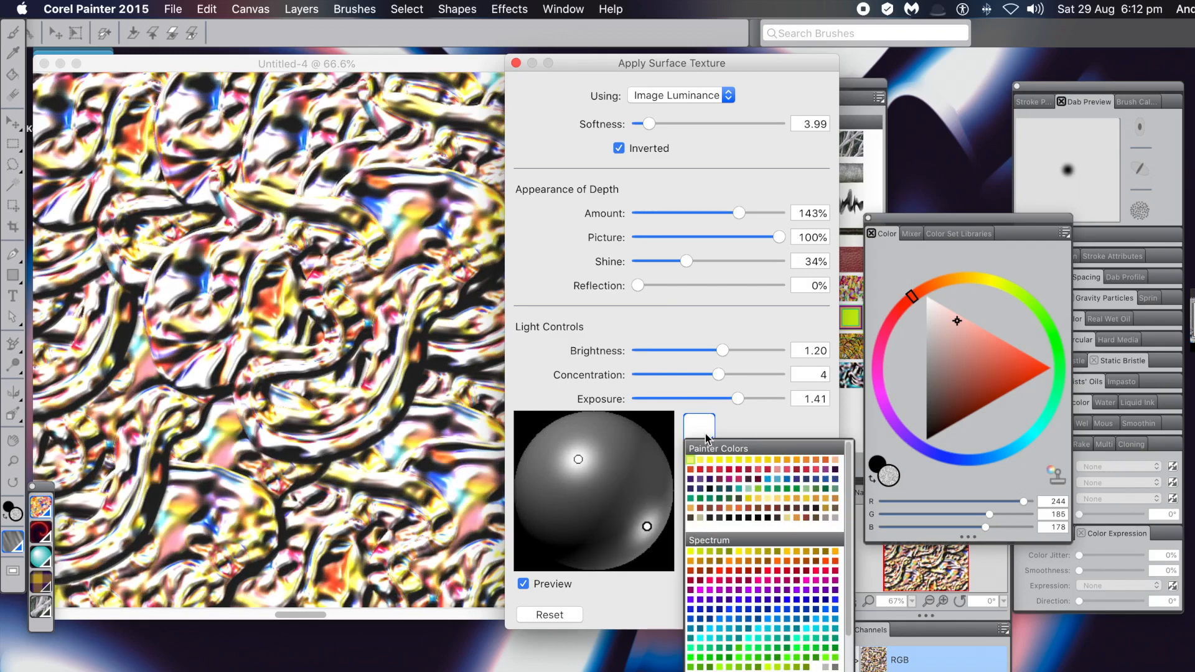
pyautogui.click(711, 471)
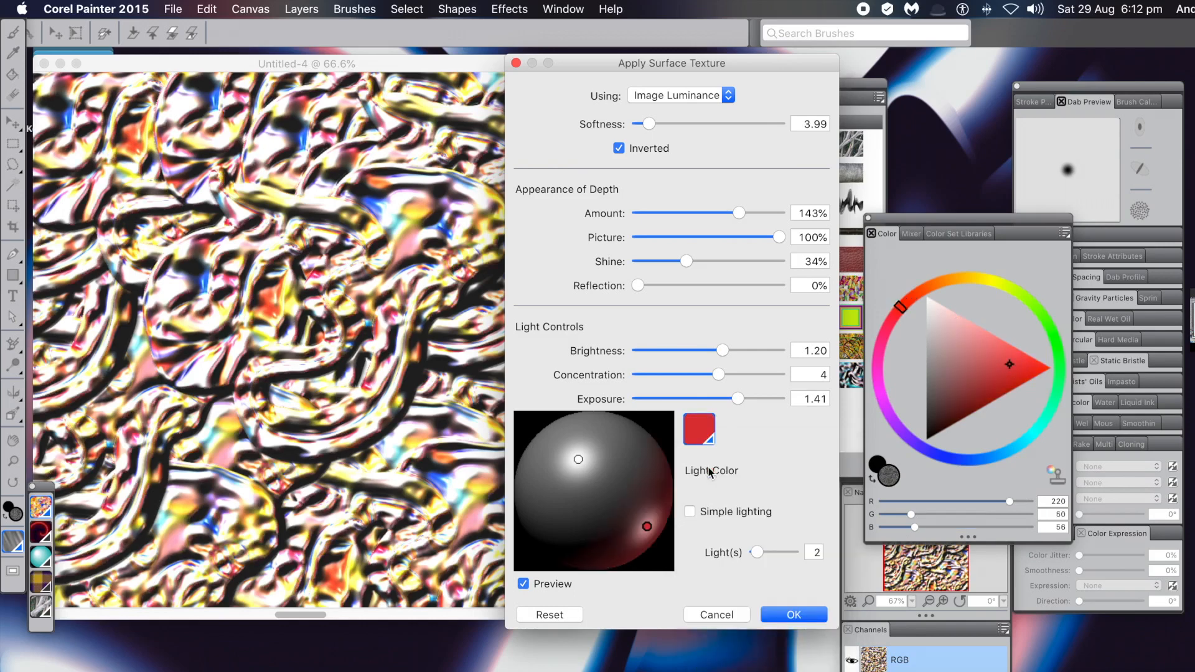
pyautogui.moveTo(647, 529)
pyautogui.mouseDown()
pyautogui.moveTo(641, 510)
pyautogui.moveTo(649, 528)
pyautogui.mouseUp()
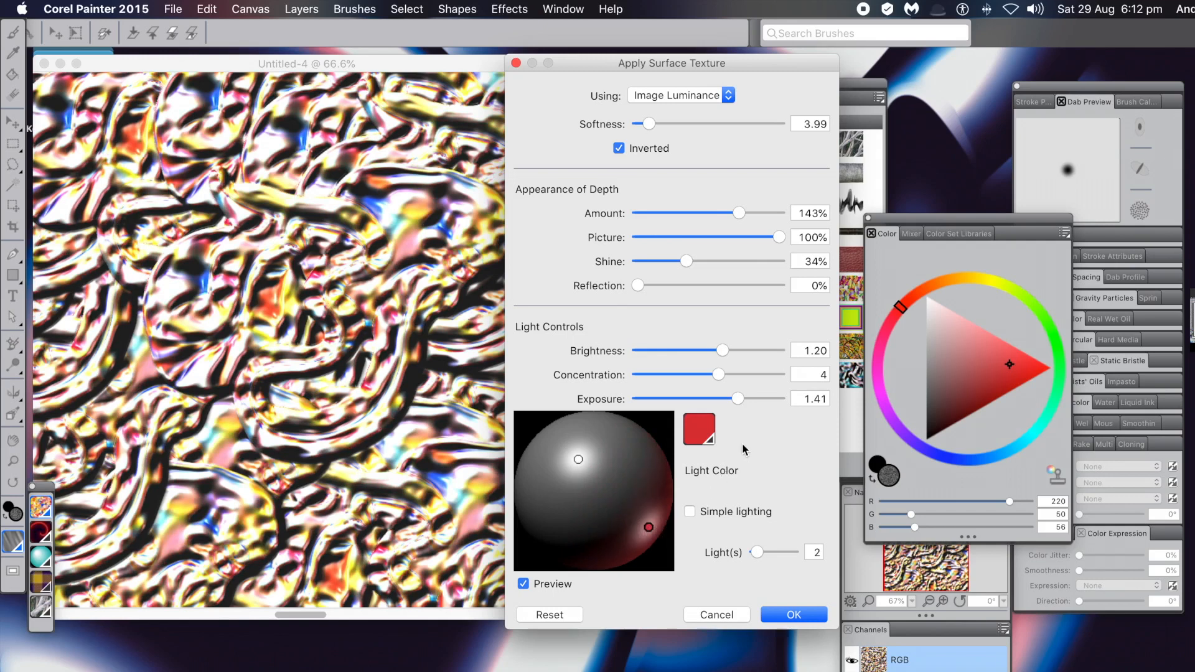
pyautogui.moveTo(757, 551); pyautogui.dragTo(720, 547)
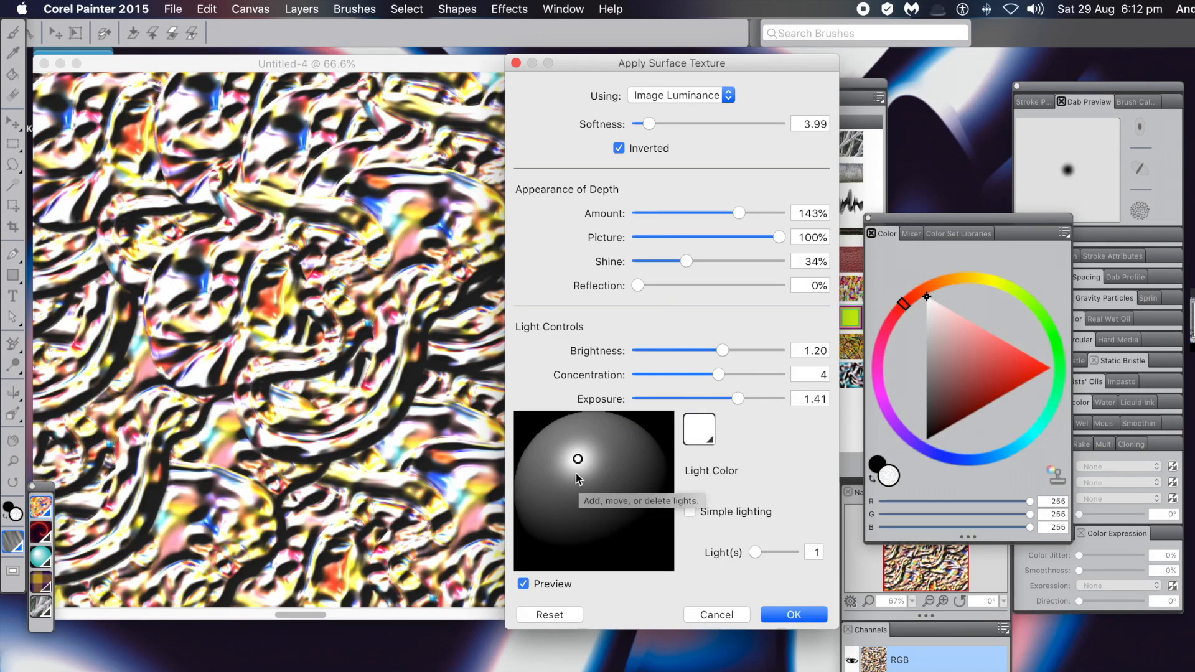
# Step: Move the white light farther left on the sphere, set amount 147% and softness 5.46, and accept the surface texture
pyautogui.moveTo(568, 459); pyautogui.dragTo(560, 467)
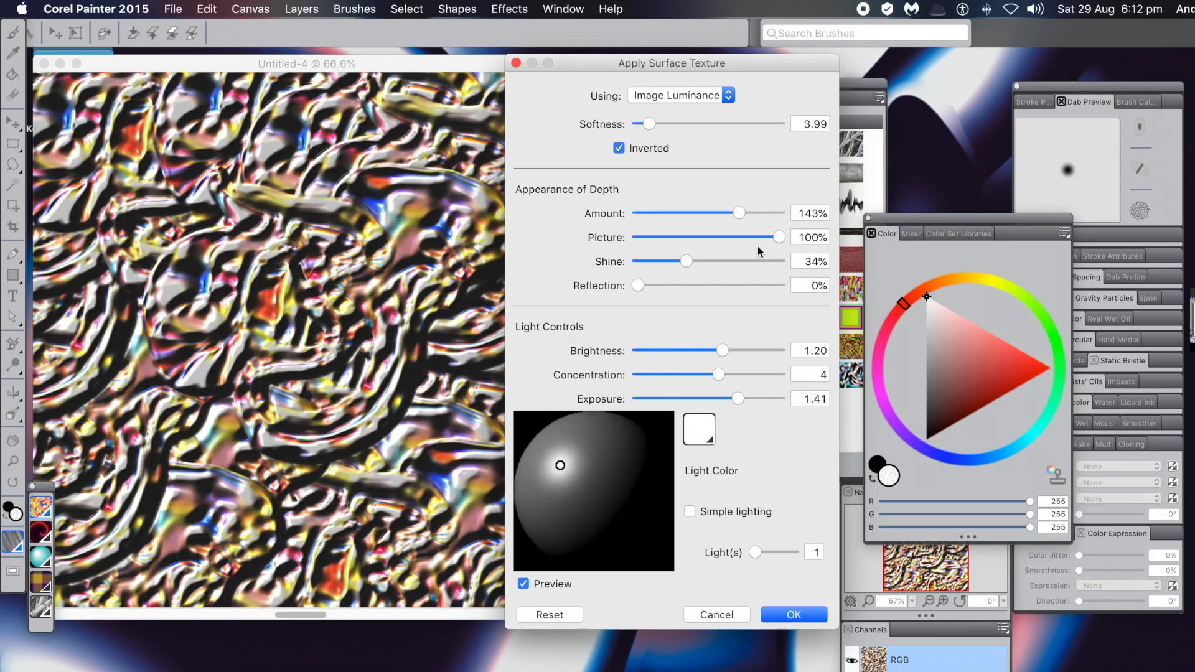
pyautogui.moveTo(742, 213); pyautogui.dragTo(747, 214)
pyautogui.moveTo(649, 123)
pyautogui.mouseDown()
pyautogui.moveTo(666, 129)
pyautogui.moveTo(653, 127)
pyautogui.mouseUp()
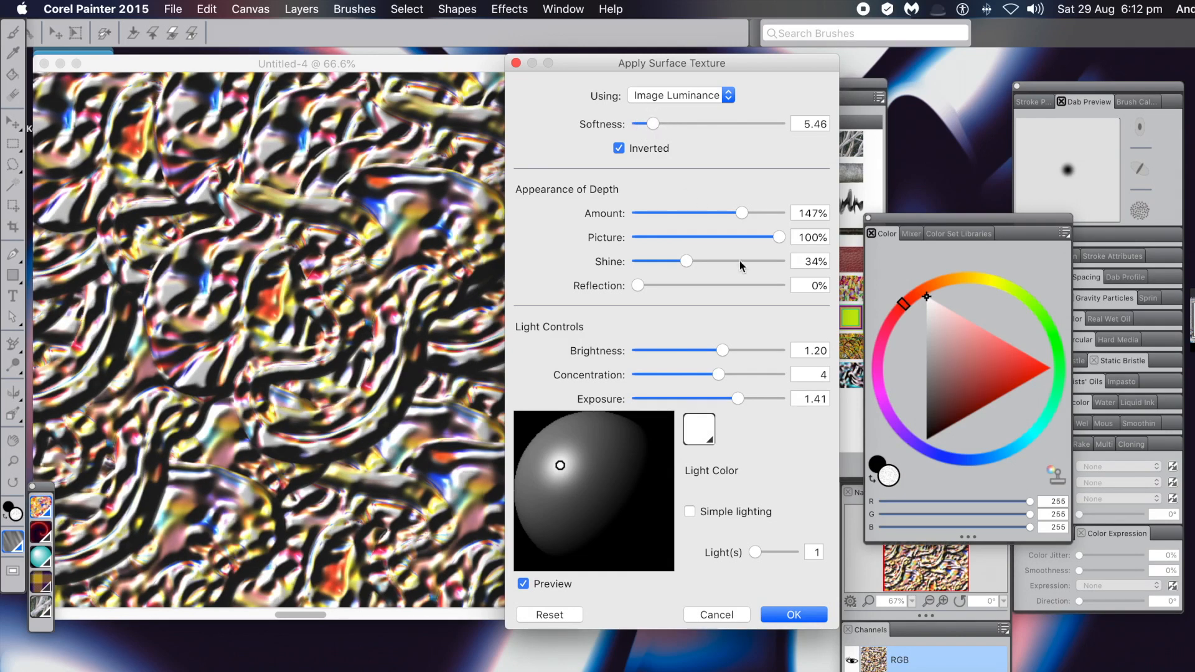
pyautogui.click(794, 615)
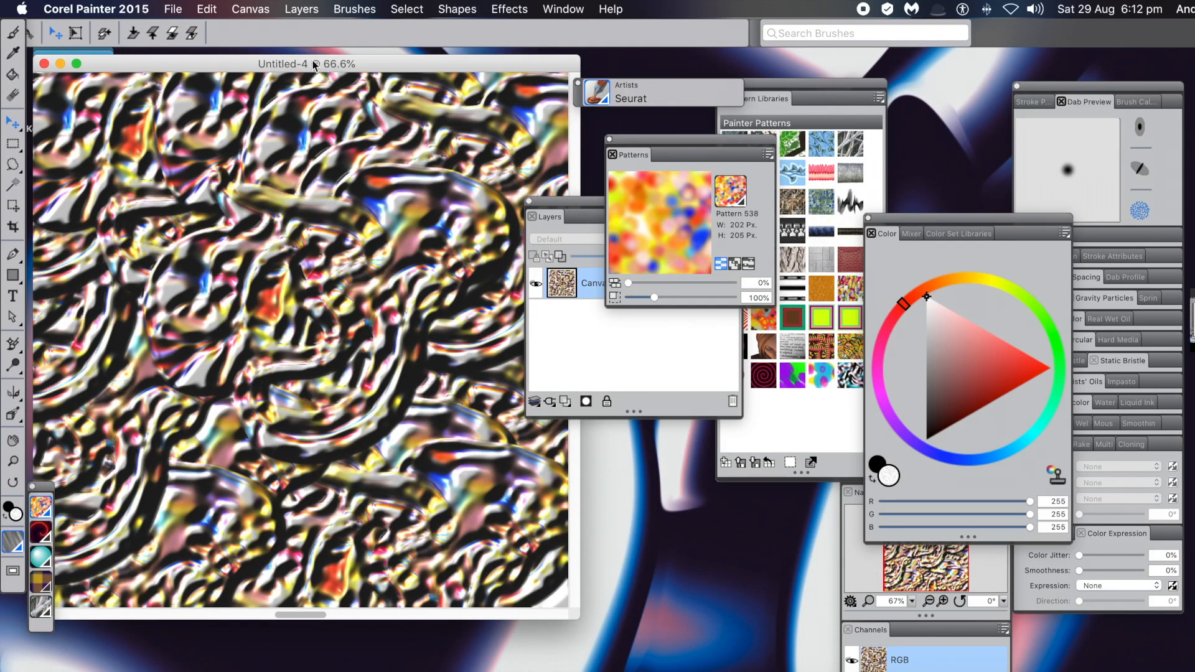
# Step: Capture a rectangular area of about 483 × 487 pixels near the canvas center as a rectangular-tile pattern named Liquid 1
pyautogui.click(13, 145)
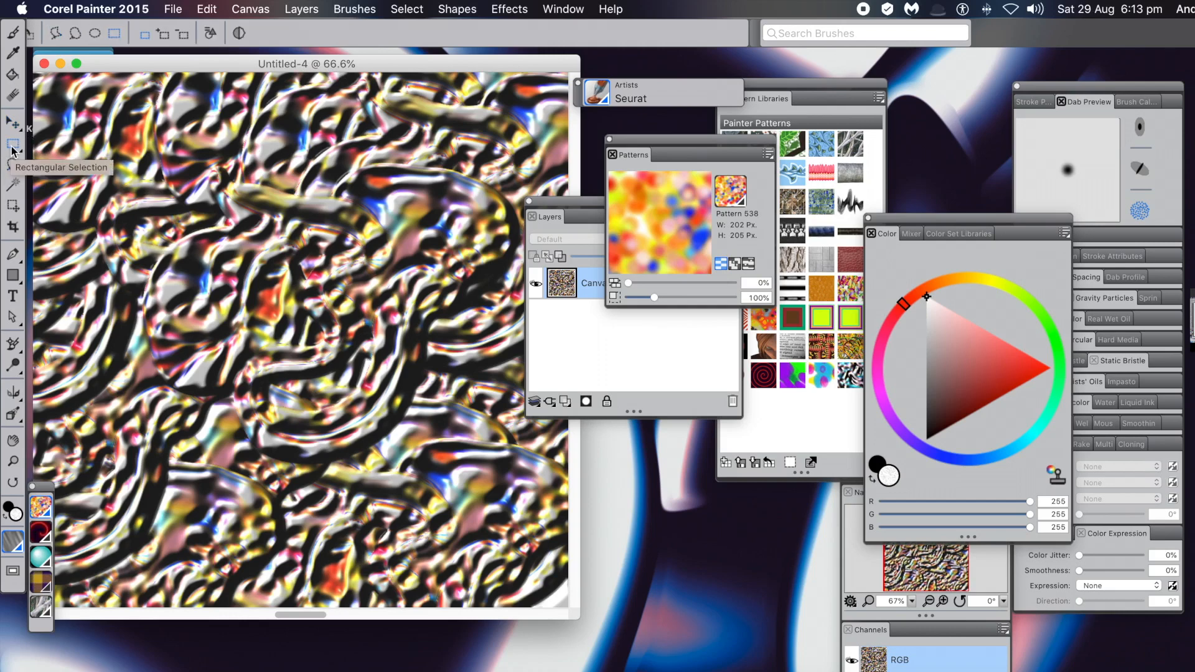
pyautogui.moveTo(178, 151); pyautogui.dragTo(436, 411)
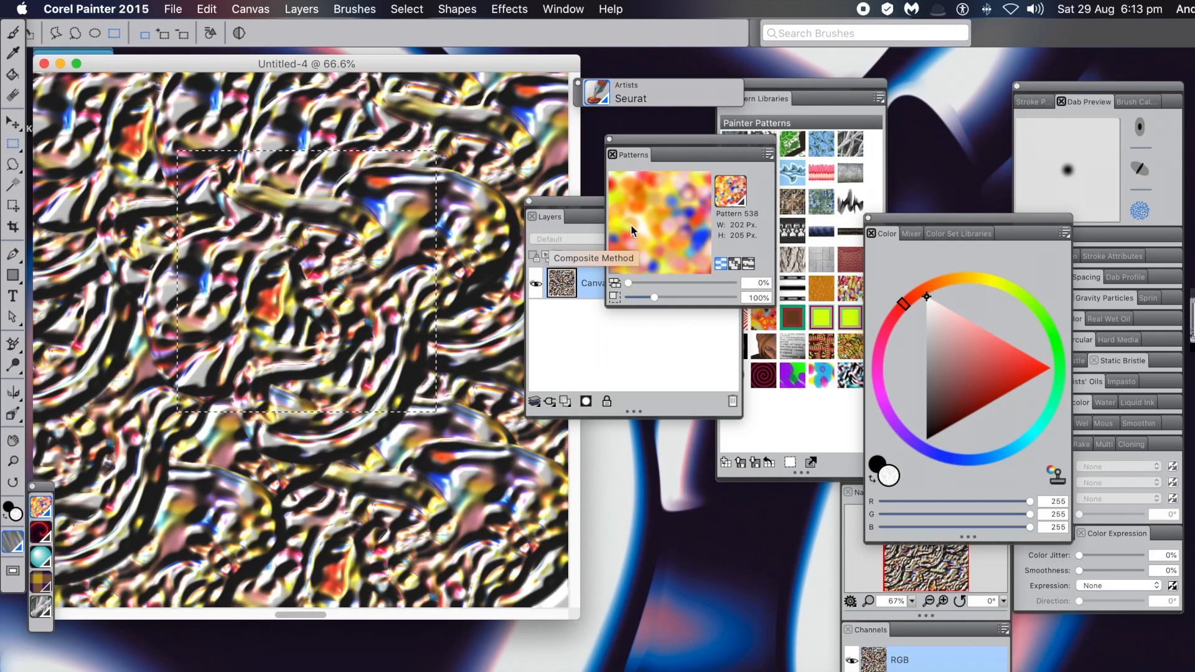
pyautogui.click(770, 156)
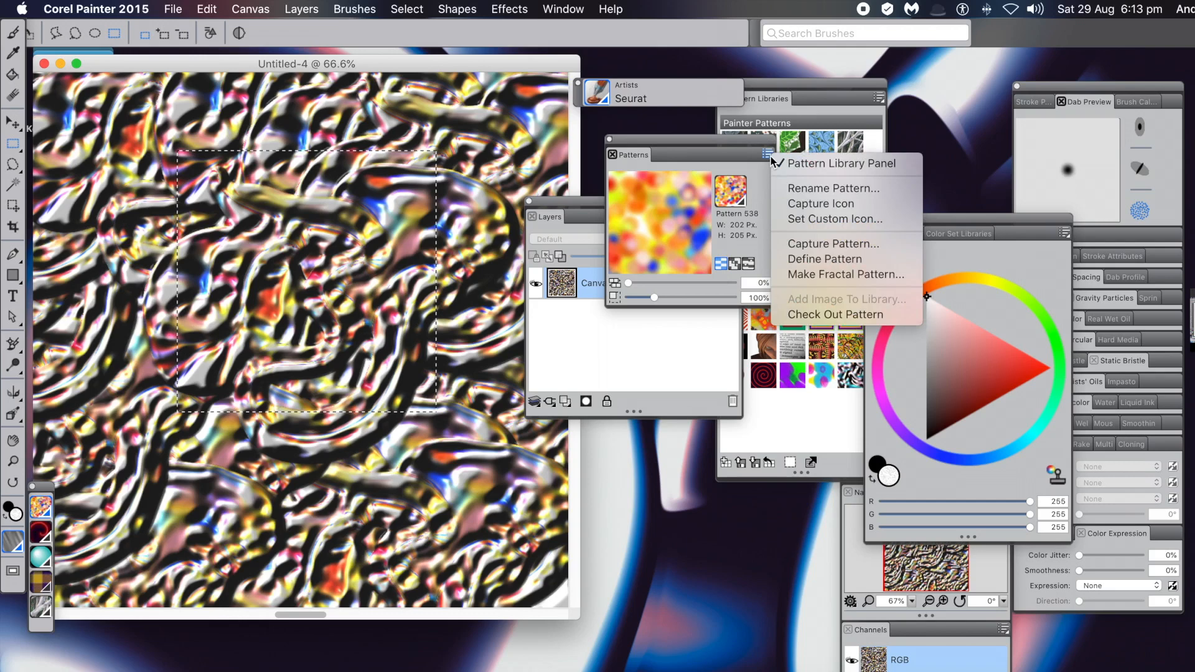
pyautogui.click(802, 246)
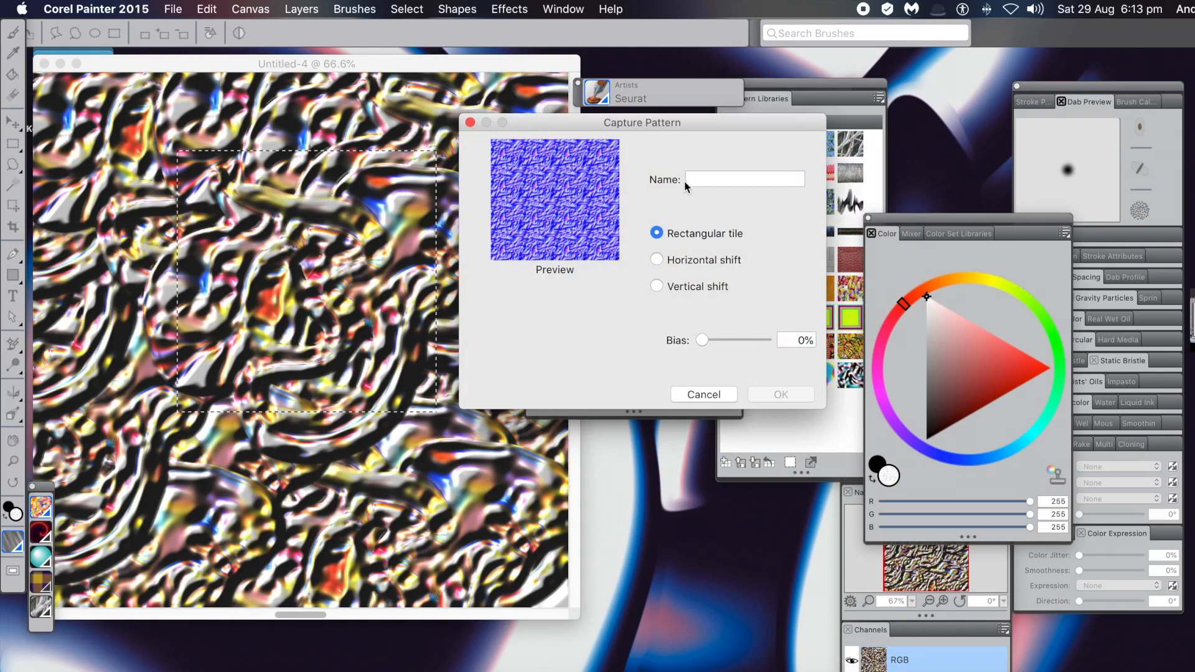
pyautogui.click(700, 180)
pyautogui.write('L')
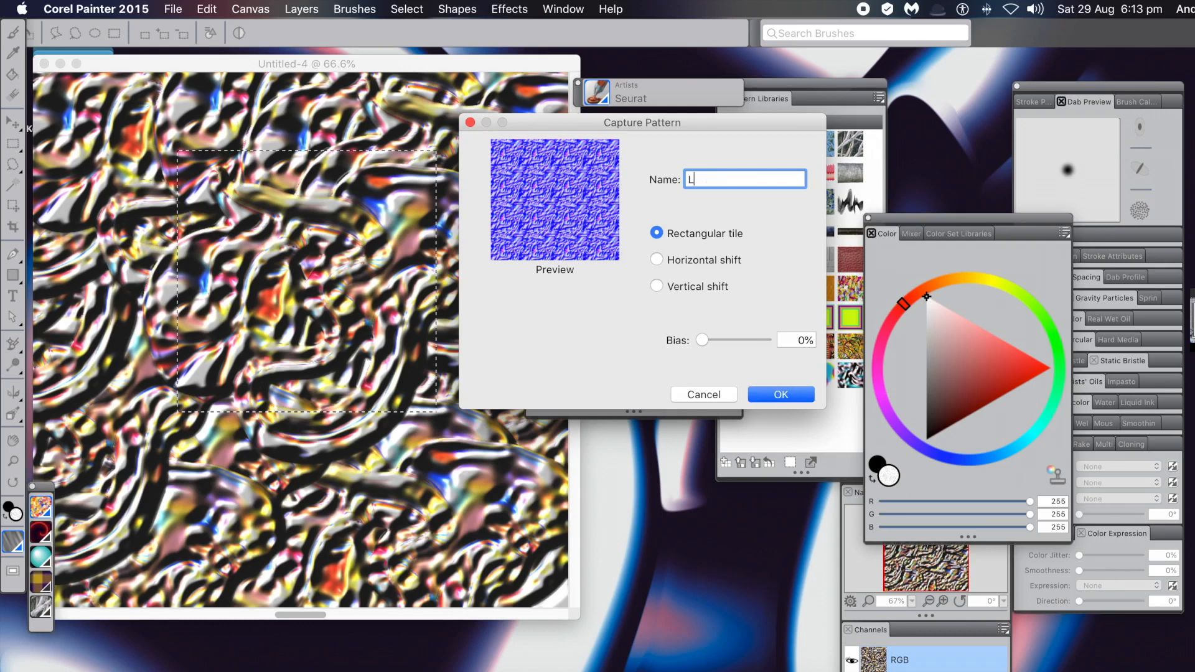
pyautogui.write('iquid 1')
pyautogui.click(793, 393)
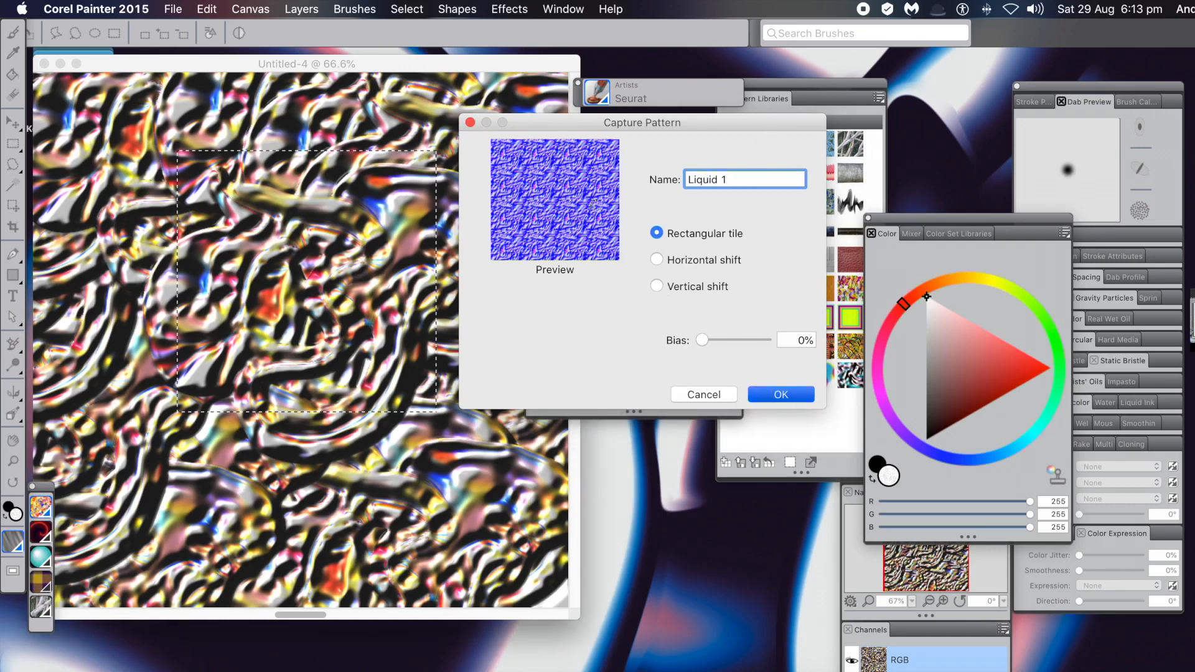
pyautogui.press('Return')
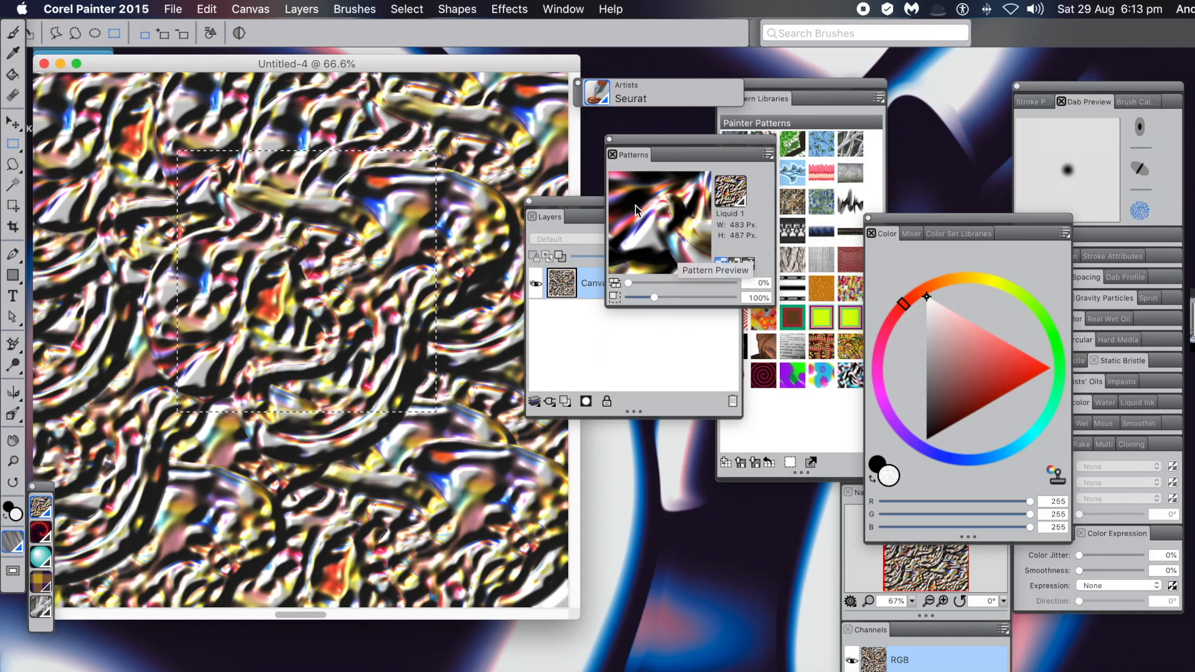
# Step: Deselect the captured area and create a new white 1000 × 1000 pixel image at 300 pixels per inch
pyautogui.click(405, 10)
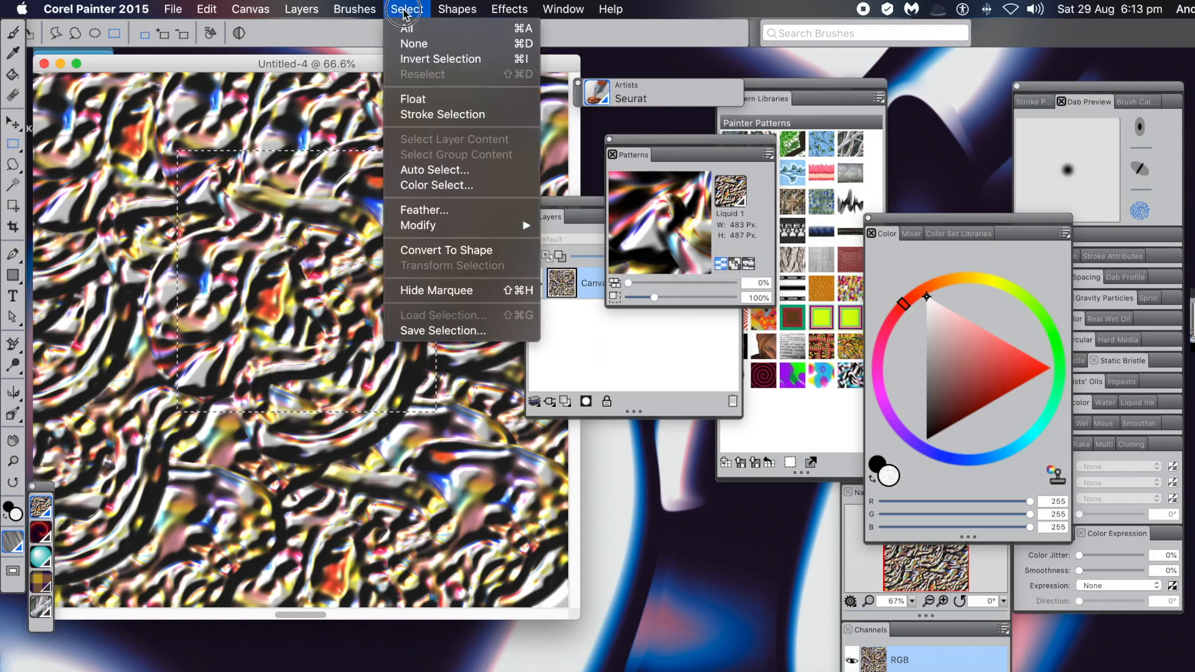
pyautogui.click(410, 45)
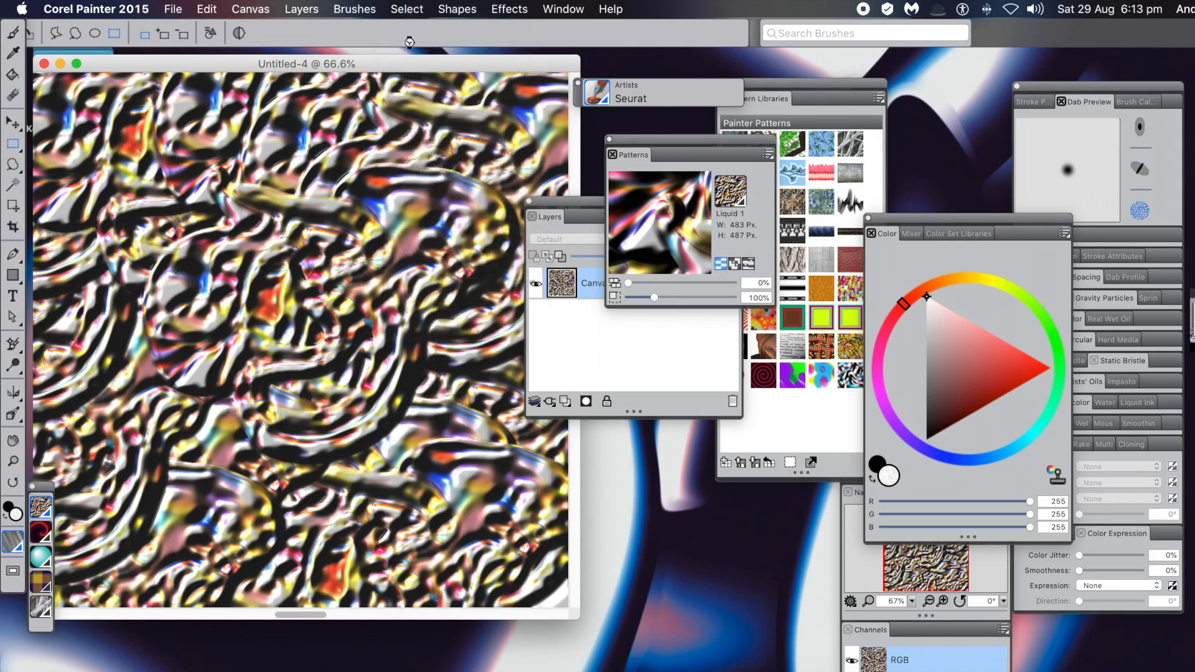
pyautogui.click(173, 10)
pyautogui.click(184, 28)
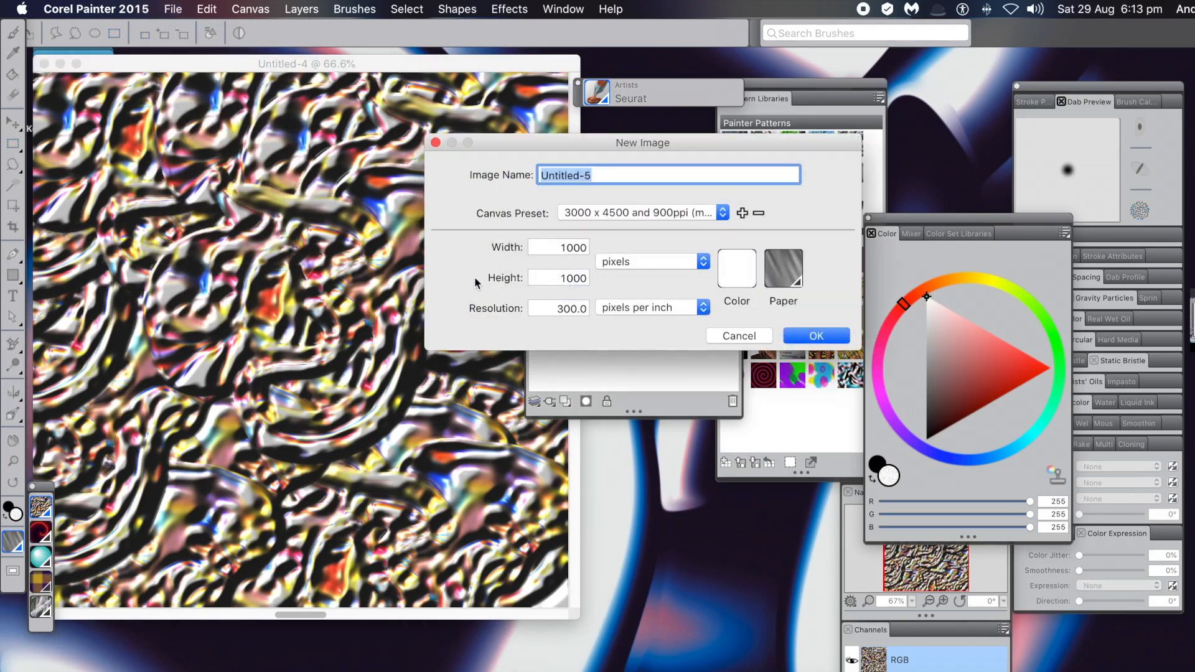
pyautogui.click(815, 335)
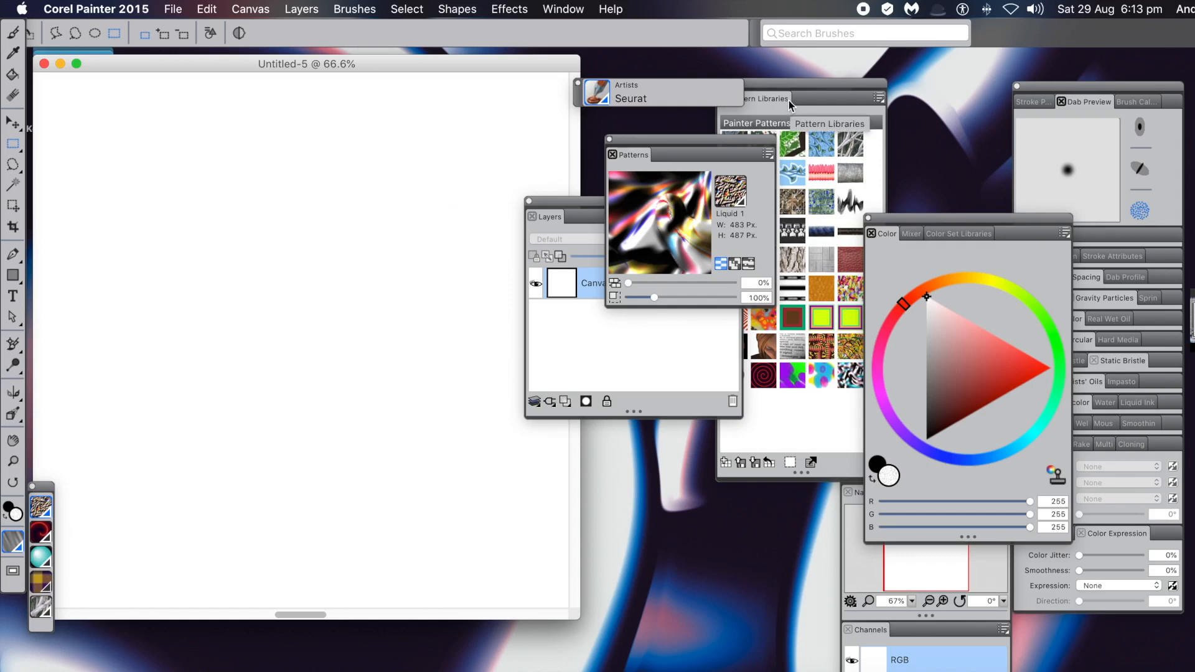
# Step: Rearrange the Pattern Libraries and Layers panels and start a Liquid Metal layer on the blank canvas with the Clone Source map
pyautogui.moveTo(771, 82); pyautogui.dragTo(908, 101)
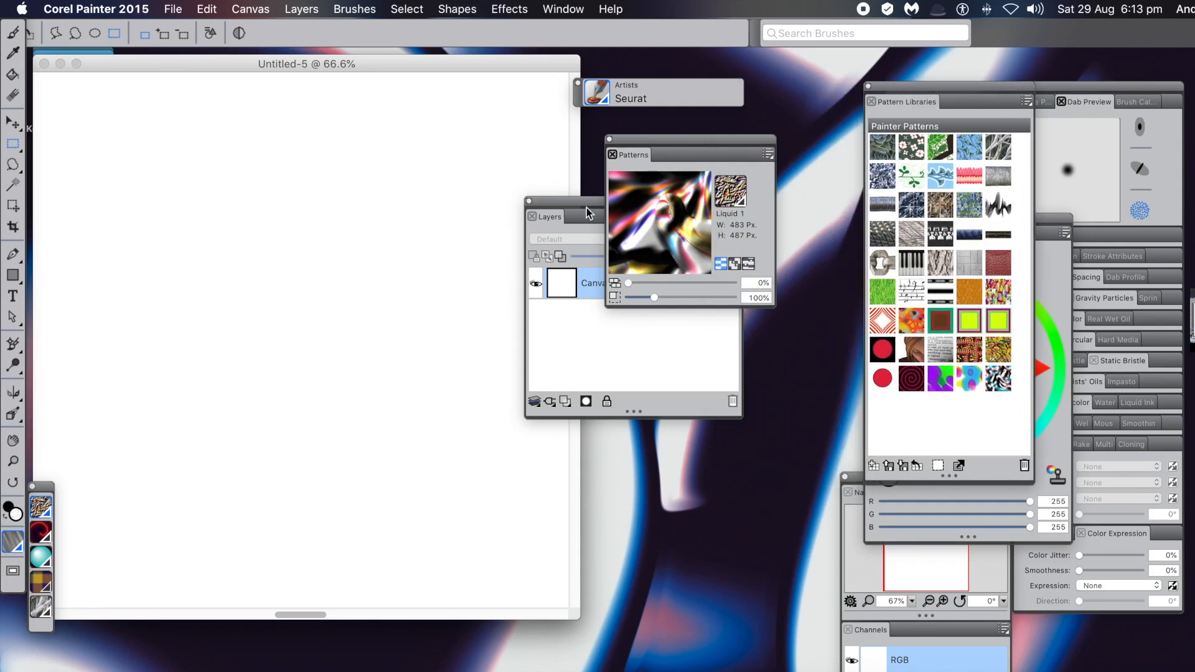
pyautogui.moveTo(577, 208); pyautogui.dragTo(567, 199)
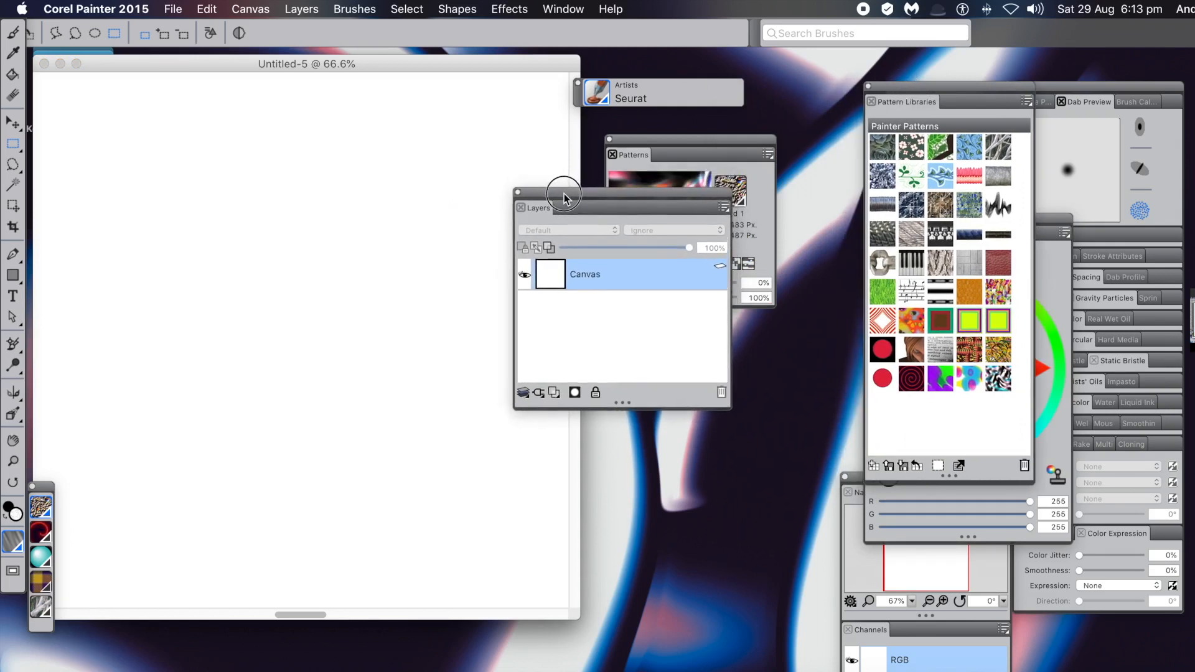
pyautogui.click(539, 393)
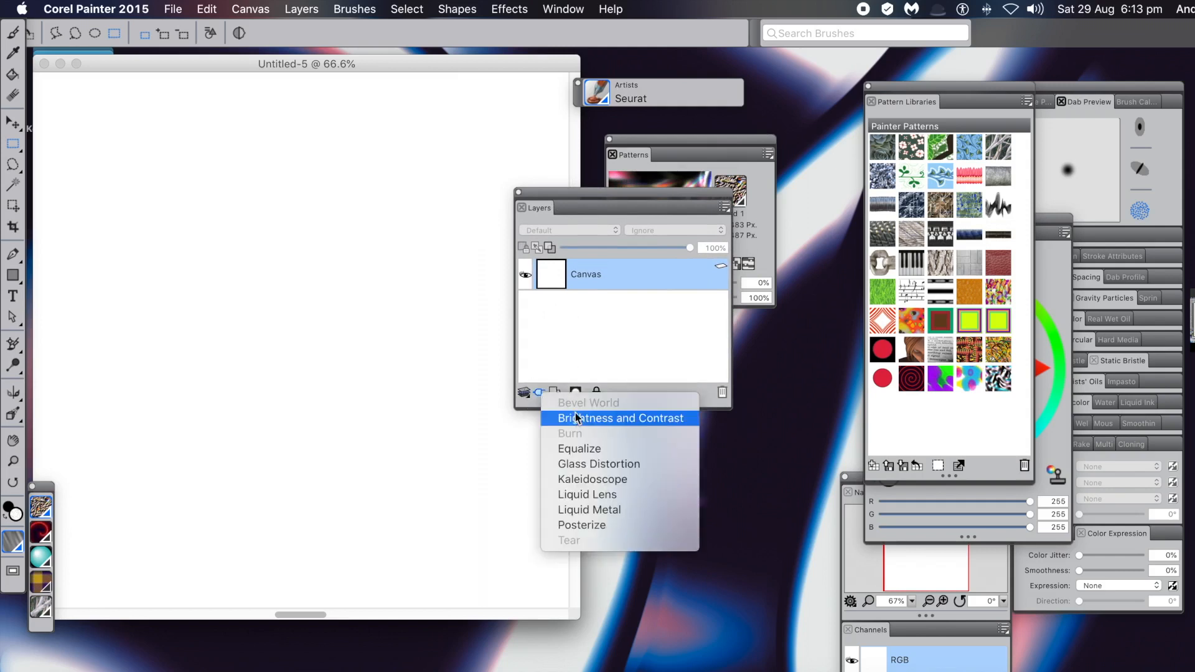
pyautogui.click(592, 511)
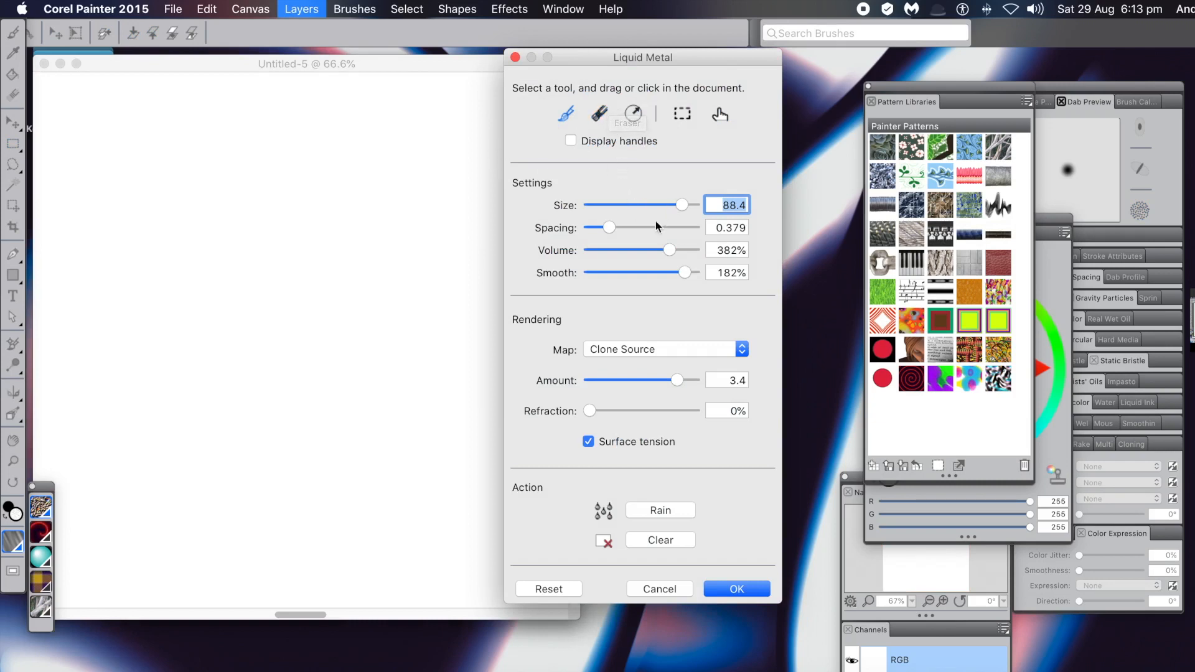
pyautogui.click(632, 349)
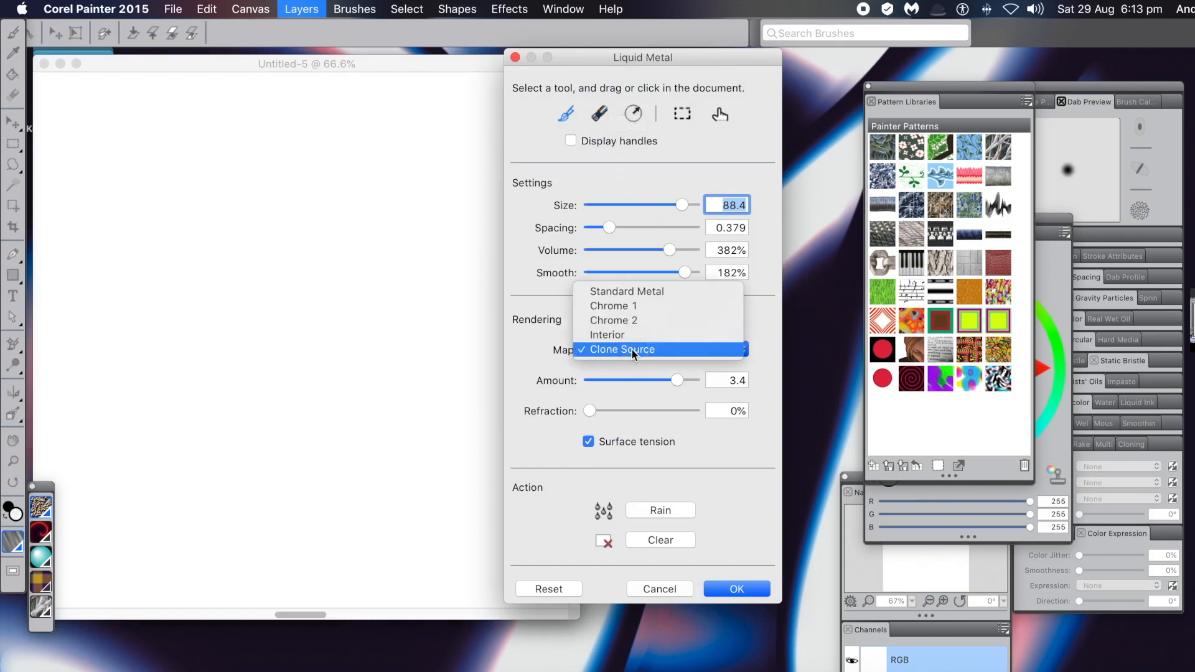
pyautogui.click(634, 350)
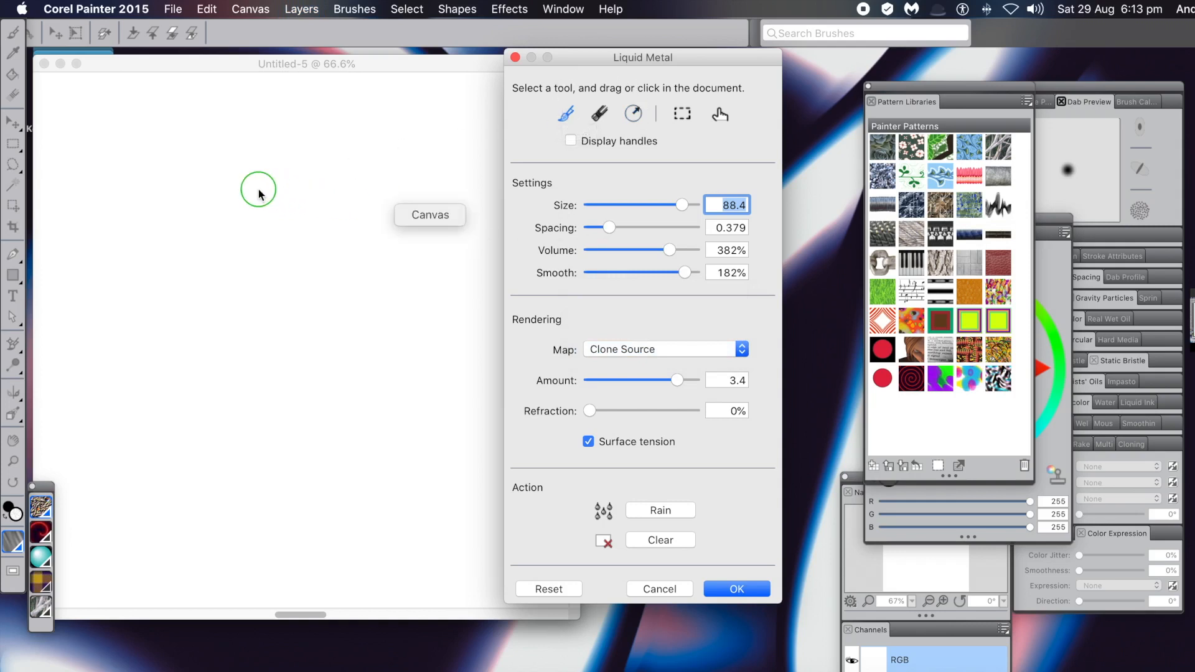
# Step: Try a curved Liquid Metal brush stroke with size 25.4, volume 99% and smooth 121%, and clear the metal
pyautogui.click(267, 171)
pyautogui.moveTo(272, 173); pyautogui.dragTo(354, 246)
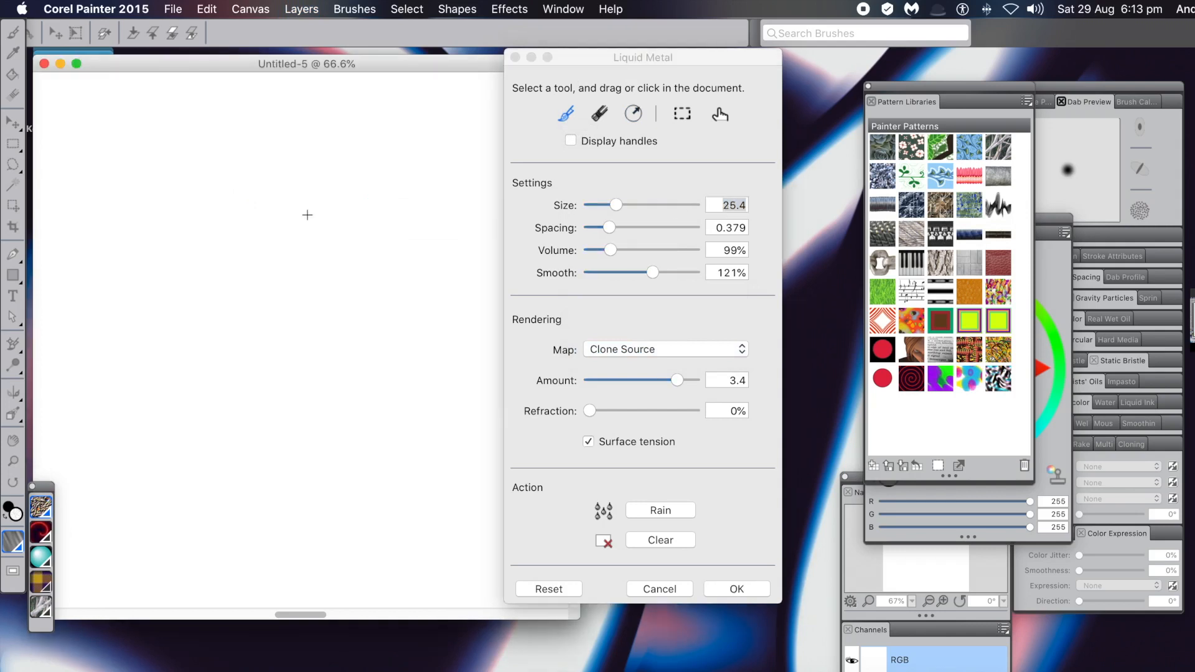
pyautogui.click(635, 114)
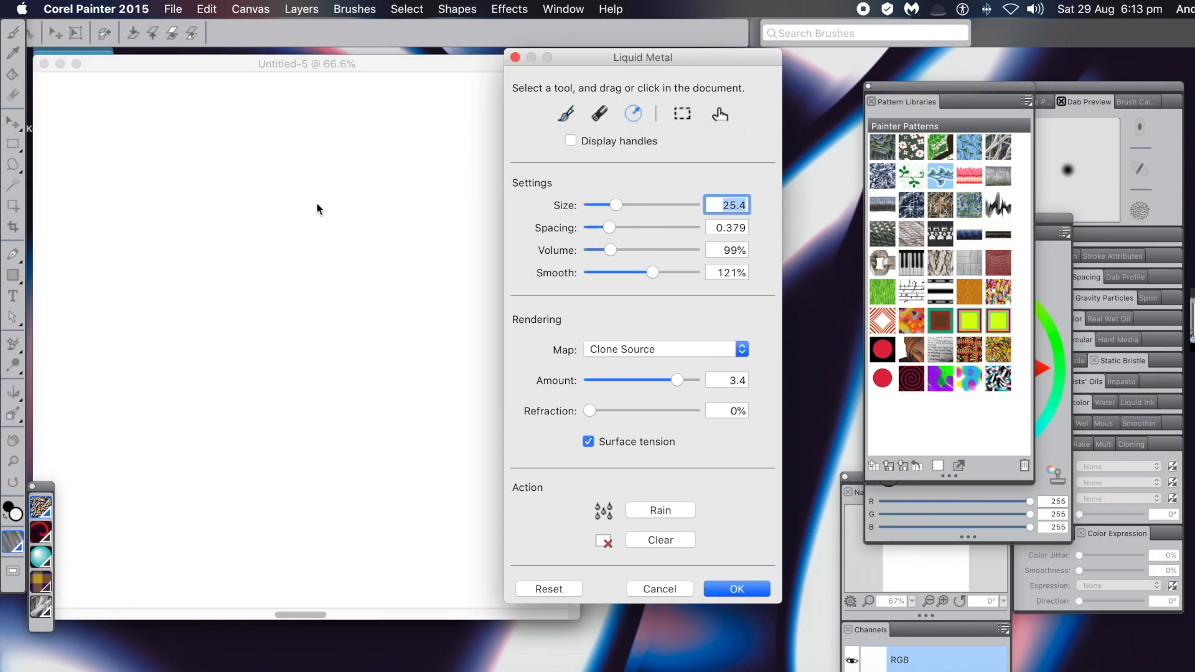
pyautogui.click(569, 117)
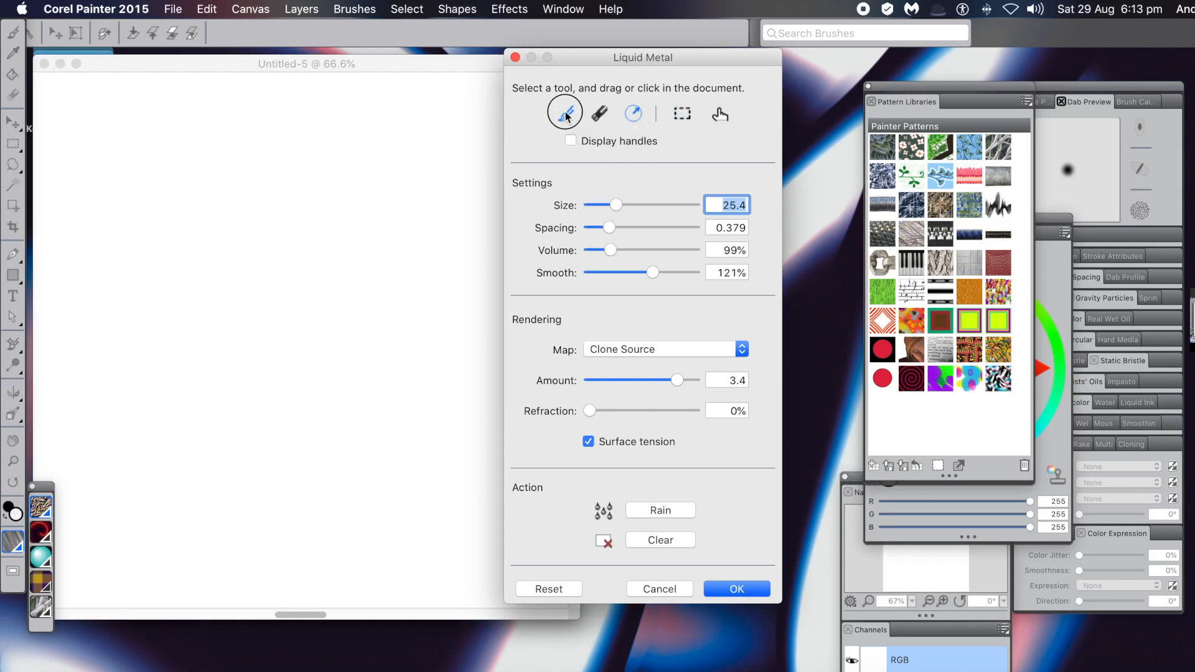
pyautogui.click(178, 168)
pyautogui.moveTo(179, 168)
pyautogui.mouseDown()
pyautogui.moveTo(208, 201)
pyautogui.moveTo(351, 227)
pyautogui.moveTo(382, 253)
pyautogui.moveTo(291, 279)
pyautogui.moveTo(254, 344)
pyautogui.moveTo(165, 330)
pyautogui.mouseUp()
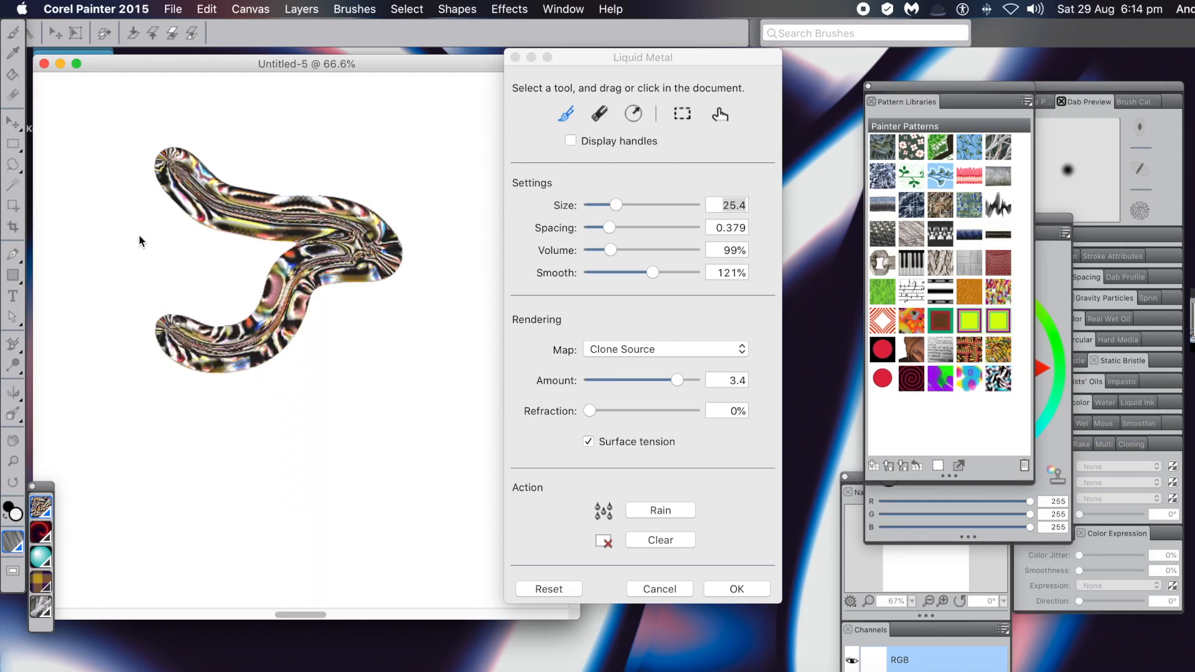
pyautogui.click(663, 540)
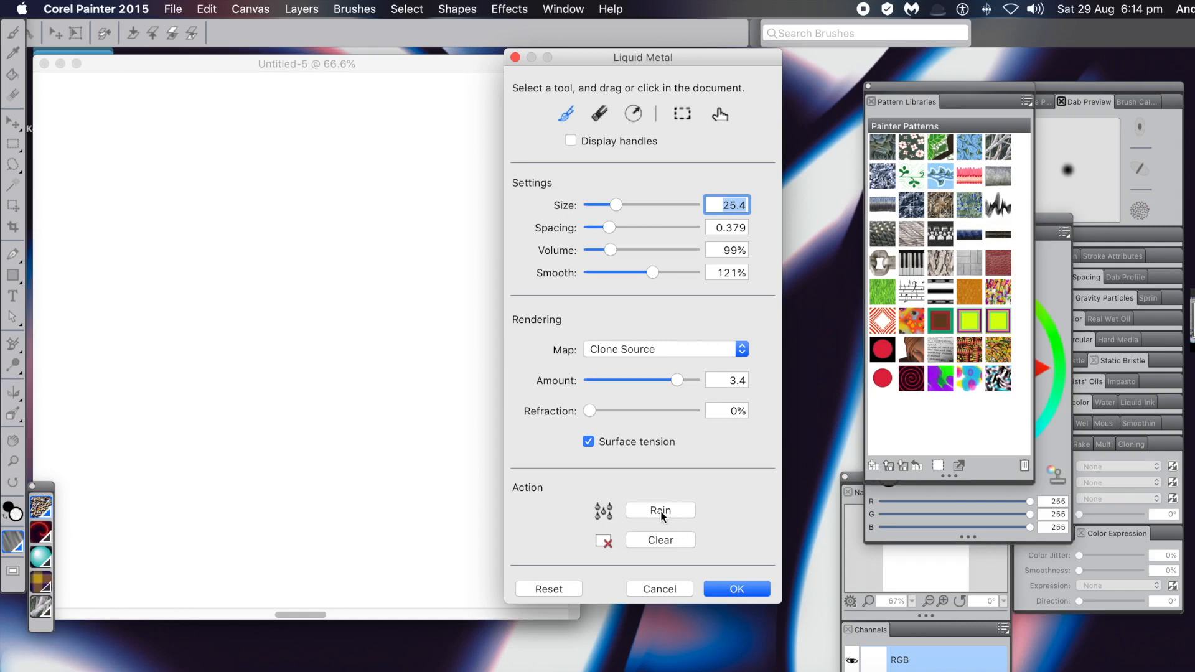
# Step: Try Liquid Metal rain over the canvas and a looping brush stroke, clearing the metal after each trial
pyautogui.click(660, 511)
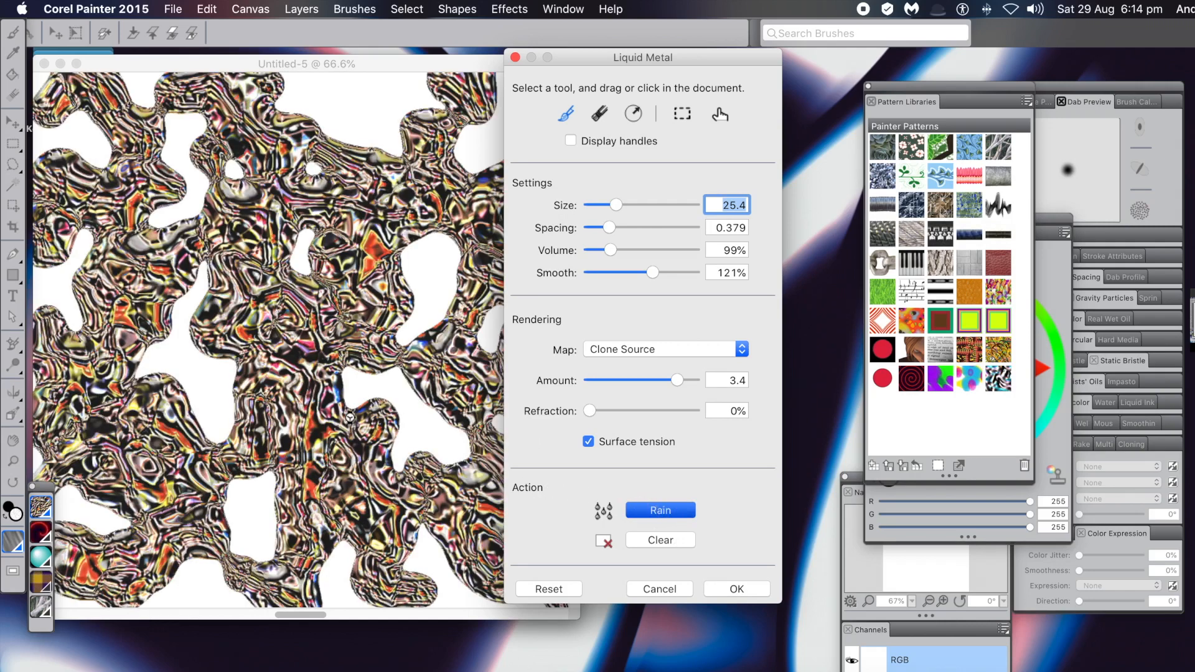
pyautogui.click(350, 417)
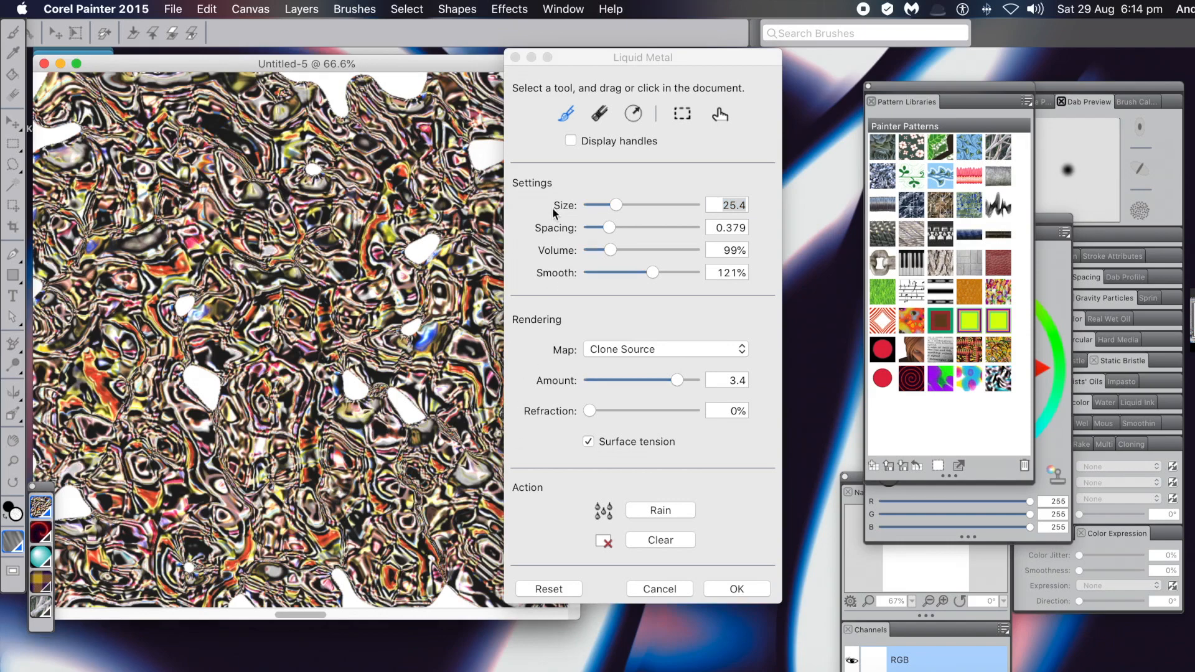
pyautogui.click(657, 542)
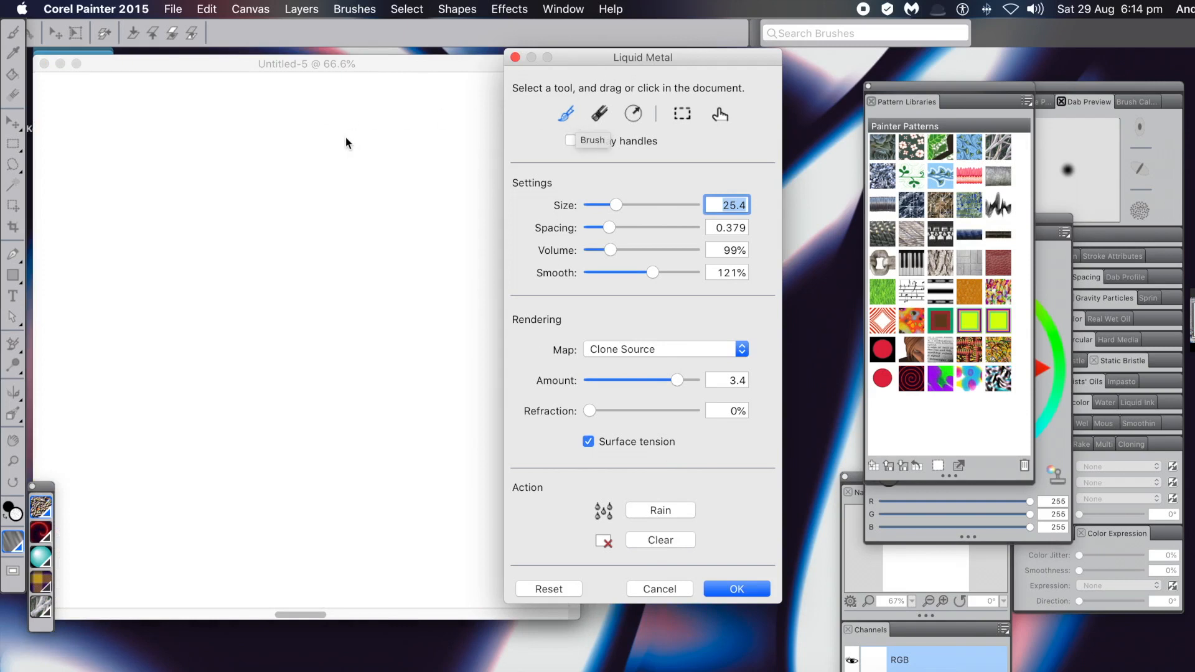
pyautogui.moveTo(233, 128)
pyautogui.mouseDown()
pyautogui.moveTo(275, 173)
pyautogui.moveTo(439, 212)
pyautogui.moveTo(476, 251)
pyautogui.moveTo(357, 249)
pyautogui.moveTo(322, 270)
pyautogui.moveTo(305, 351)
pyautogui.moveTo(275, 391)
pyautogui.moveTo(224, 419)
pyautogui.moveTo(183, 423)
pyautogui.moveTo(145, 399)
pyautogui.moveTo(146, 366)
pyautogui.moveTo(191, 308)
pyautogui.moveTo(181, 271)
pyautogui.moveTo(162, 264)
pyautogui.moveTo(159, 286)
pyautogui.moveTo(187, 305)
pyautogui.moveTo(382, 371)
pyautogui.moveTo(419, 409)
pyautogui.moveTo(414, 488)
pyautogui.mouseUp()
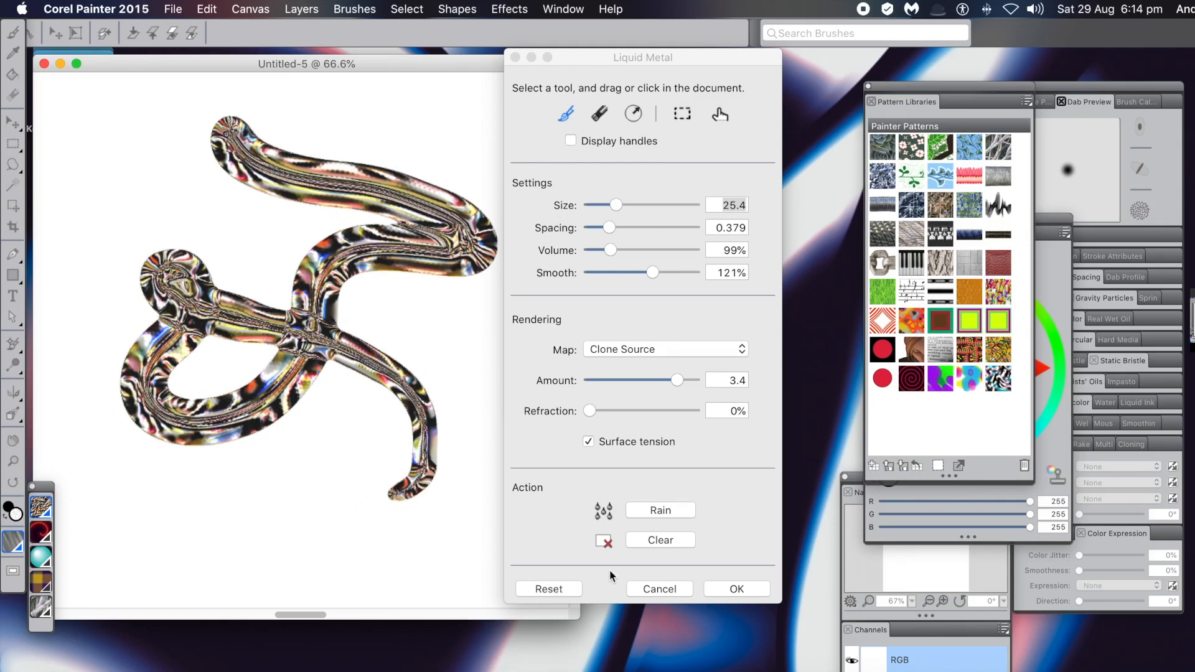
pyautogui.click(669, 543)
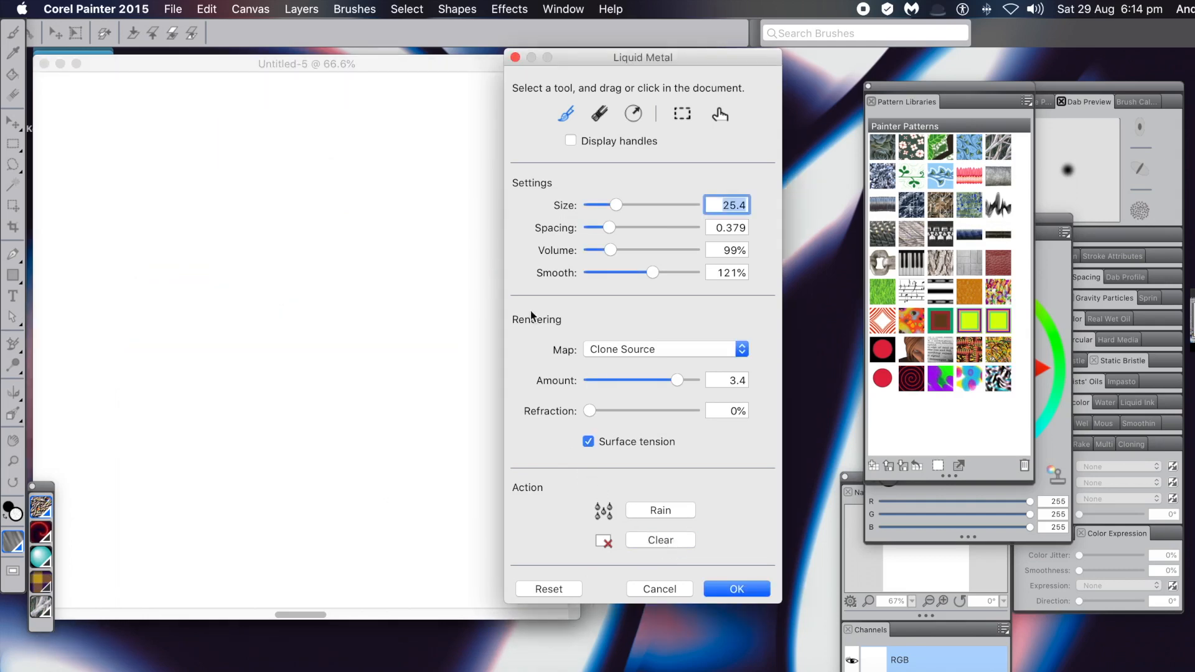
# Step: Paint an S-shaped metal stroke and adjust it to size 58.6, volume 285%, smooth 165% and amount -0.4
pyautogui.moveTo(166, 139)
pyautogui.mouseDown()
pyautogui.moveTo(174, 160)
pyautogui.moveTo(288, 195)
pyautogui.moveTo(413, 193)
pyautogui.moveTo(466, 277)
pyautogui.moveTo(365, 339)
pyautogui.moveTo(363, 454)
pyautogui.moveTo(389, 471)
pyautogui.mouseUp()
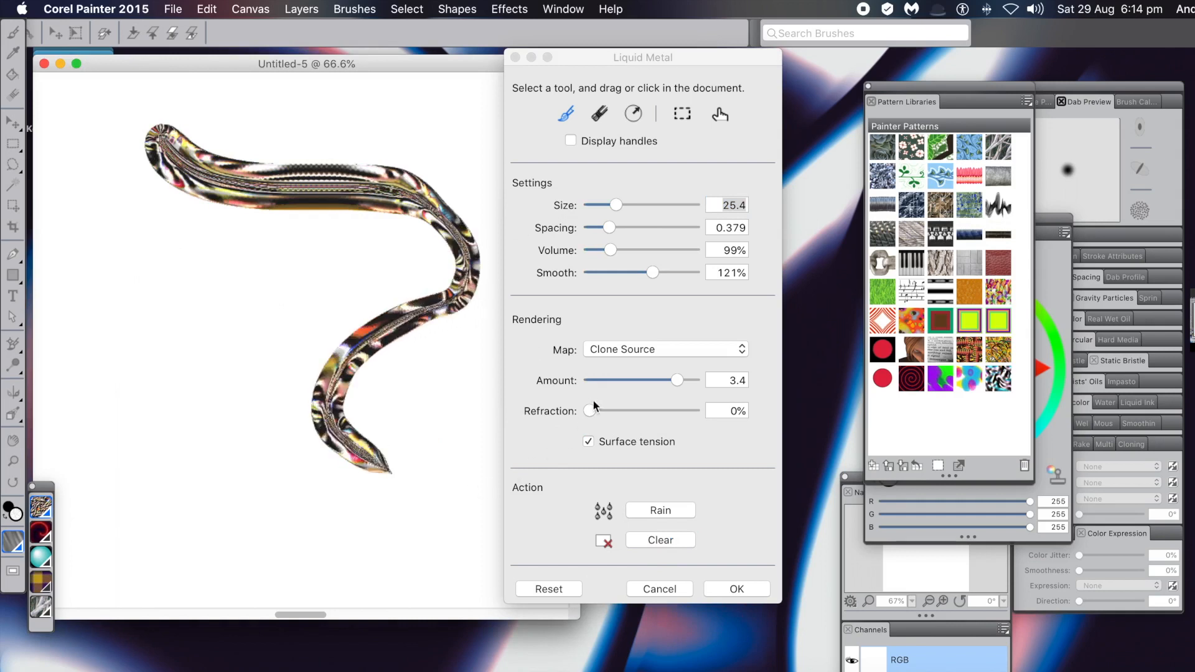
pyautogui.moveTo(622, 204); pyautogui.dragTo(654, 206)
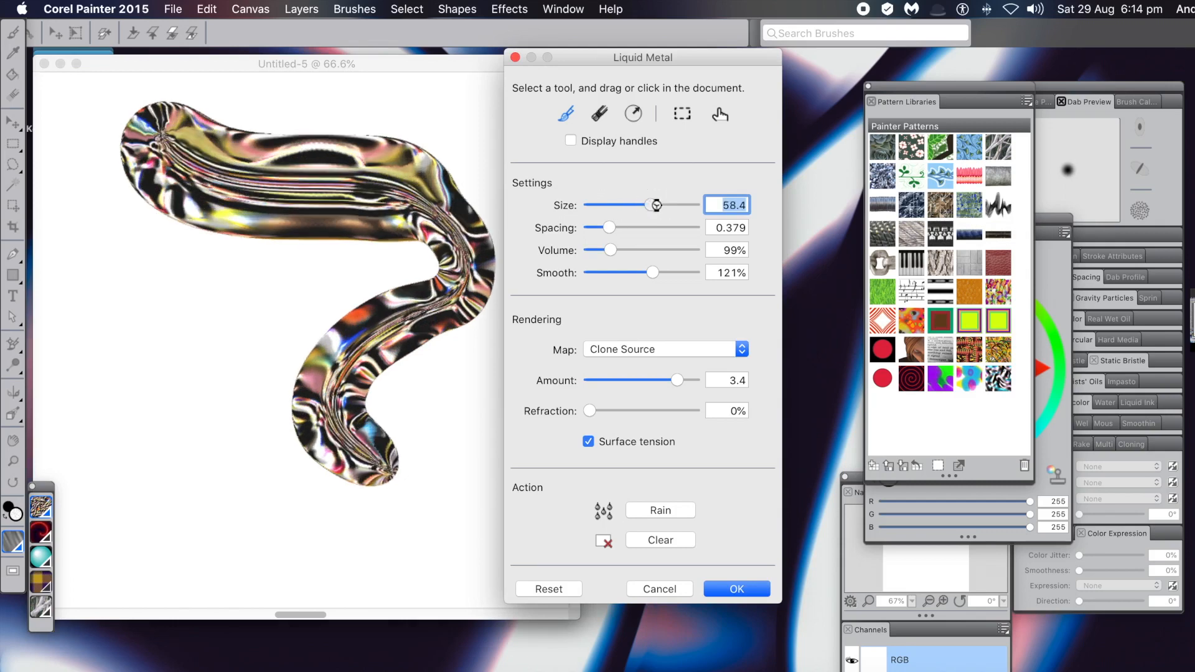
pyautogui.moveTo(607, 256)
pyautogui.mouseDown()
pyautogui.moveTo(652, 250)
pyautogui.moveTo(640, 251)
pyautogui.moveTo(638, 272)
pyautogui.moveTo(614, 273)
pyautogui.moveTo(686, 274)
pyautogui.moveTo(672, 272)
pyautogui.moveTo(681, 249)
pyautogui.moveTo(649, 250)
pyautogui.mouseUp()
pyautogui.moveTo(676, 384)
pyautogui.mouseDown()
pyautogui.moveTo(605, 378)
pyautogui.moveTo(638, 389)
pyautogui.mouseUp()
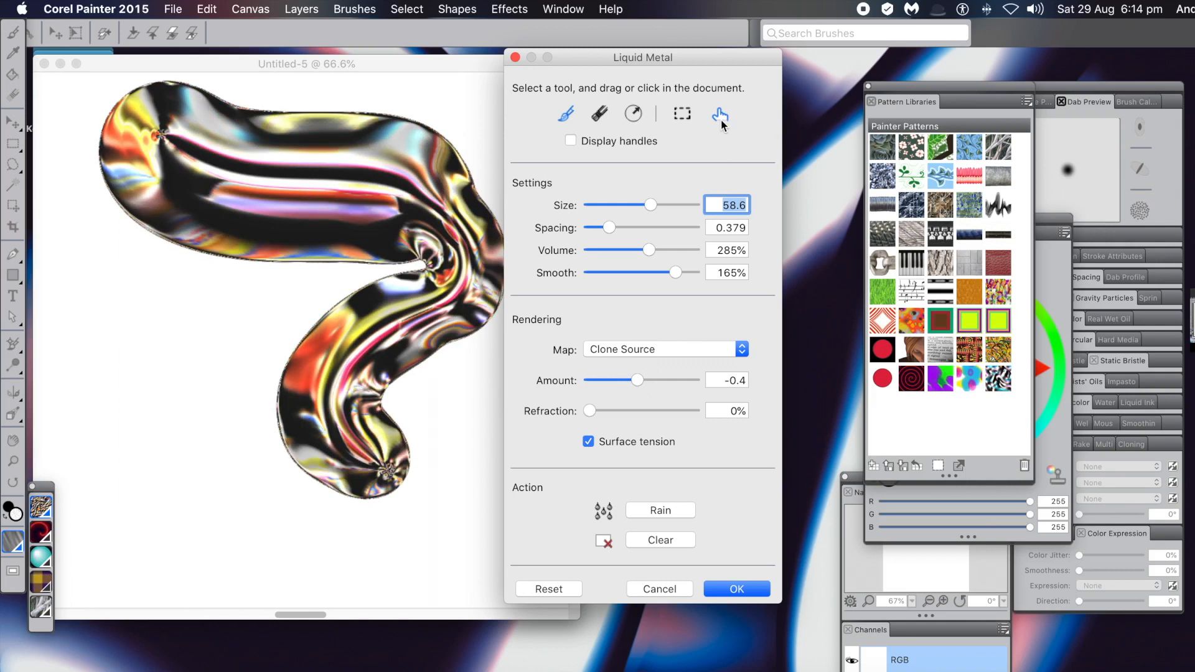
# Step: Move the whole metal shape down and to the right on the canvas with the Liquid Metal selector
pyautogui.click(353, 233)
pyautogui.moveTo(354, 233); pyautogui.dragTo(435, 291)
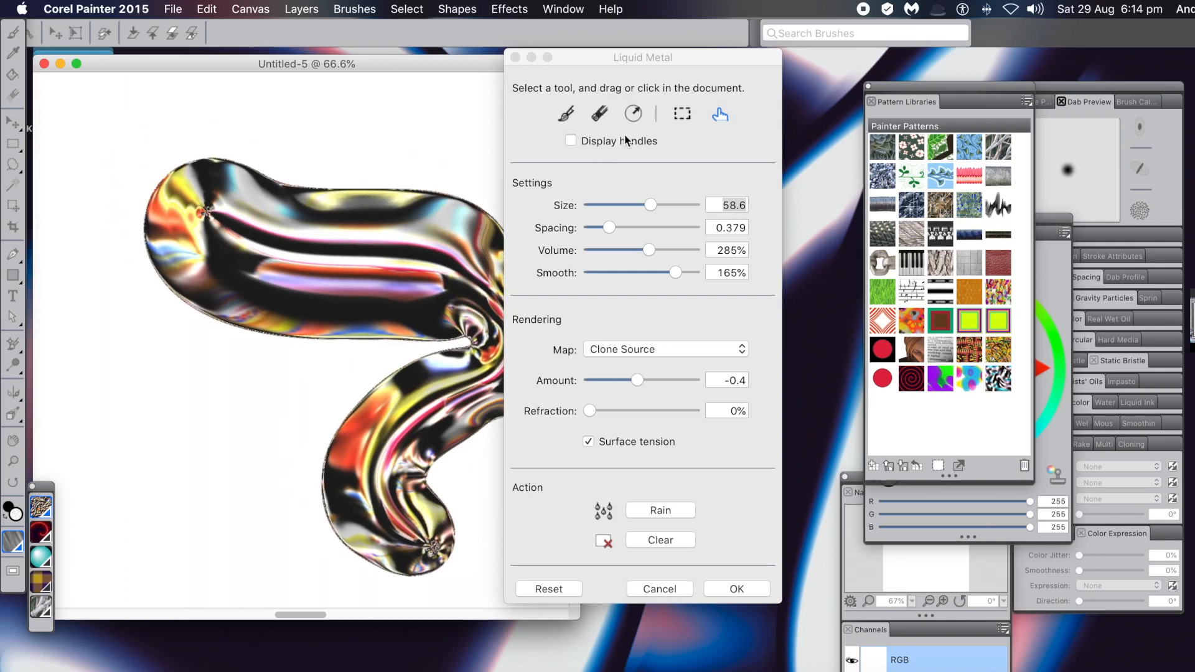
pyautogui.moveTo(398, 199); pyautogui.dragTo(361, 194)
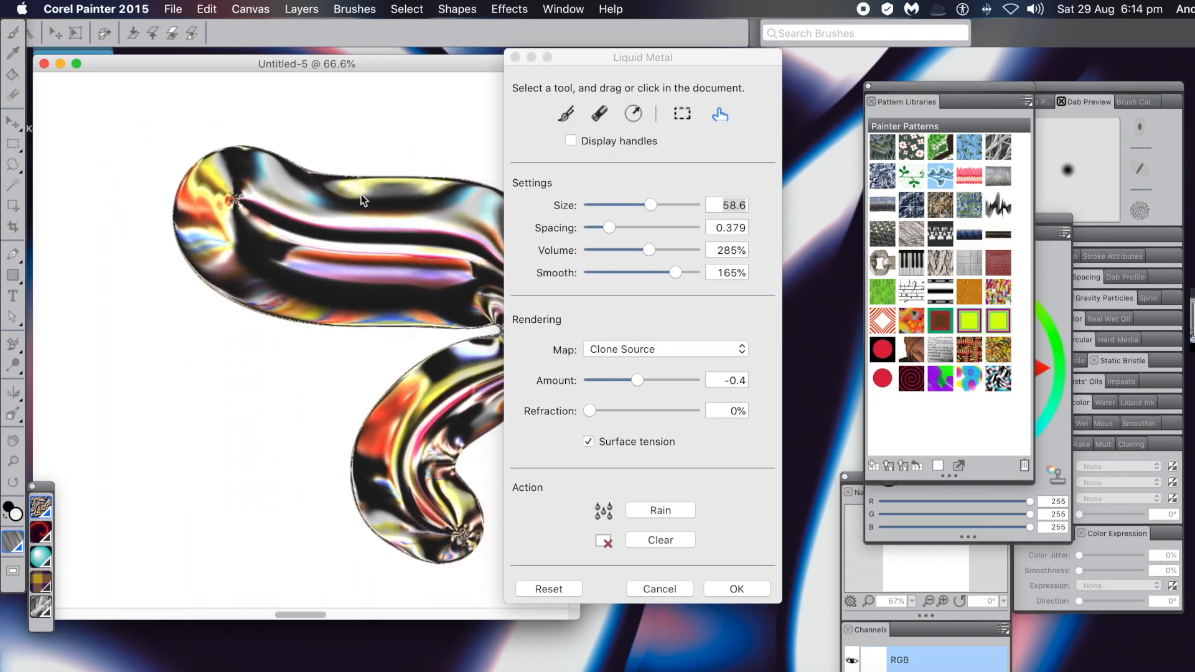
# Step: Select the metal drops in the shape's upper-left part and pull them away toward the canvas's upper-left corner
pyautogui.click(677, 114)
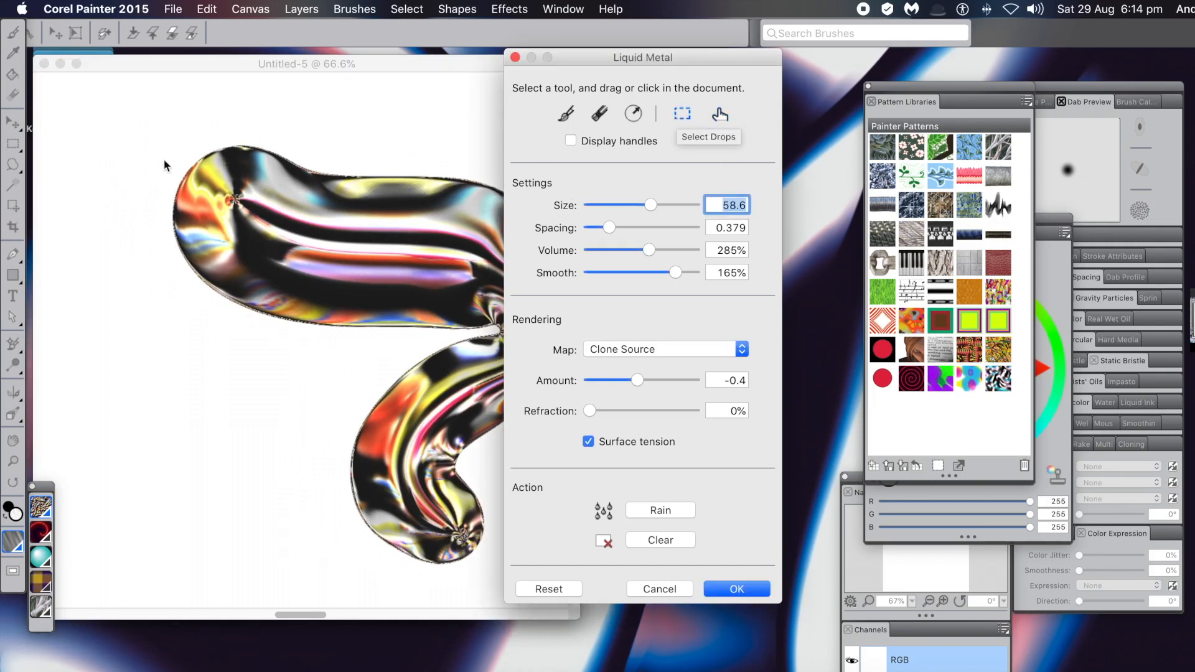
pyautogui.moveTo(147, 122)
pyautogui.mouseDown()
pyautogui.moveTo(321, 335)
pyautogui.moveTo(382, 385)
pyautogui.mouseUp()
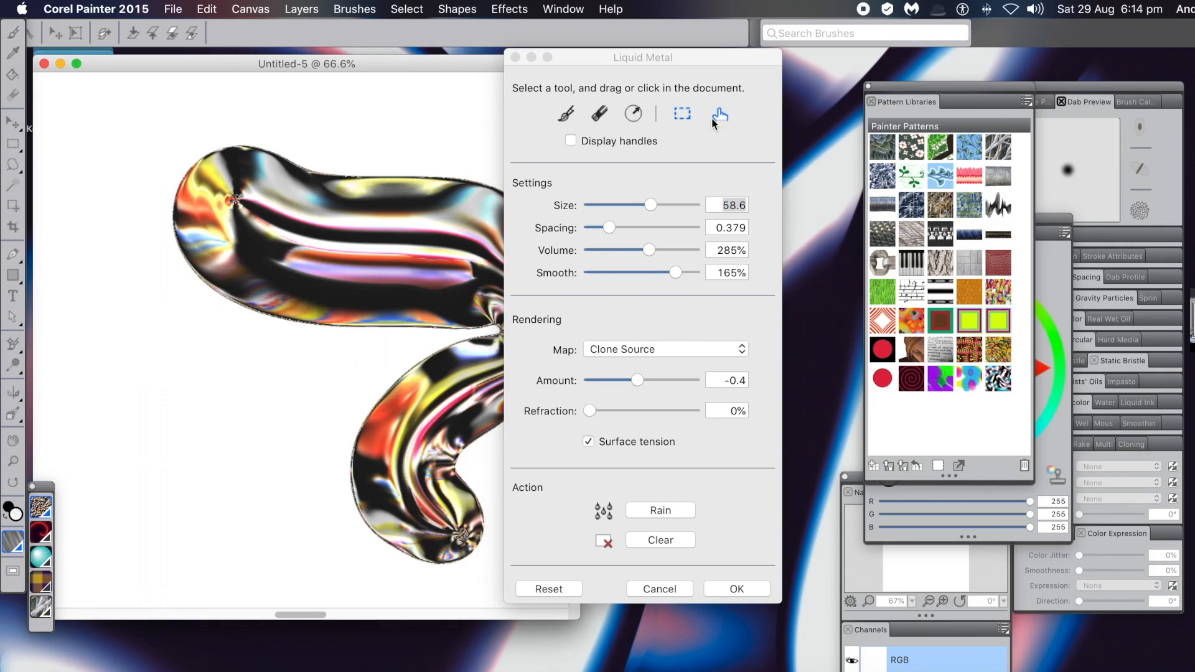
pyautogui.click(719, 115)
pyautogui.moveTo(175, 256); pyautogui.dragTo(131, 160)
pyautogui.moveTo(125, 154); pyautogui.dragTo(115, 144)
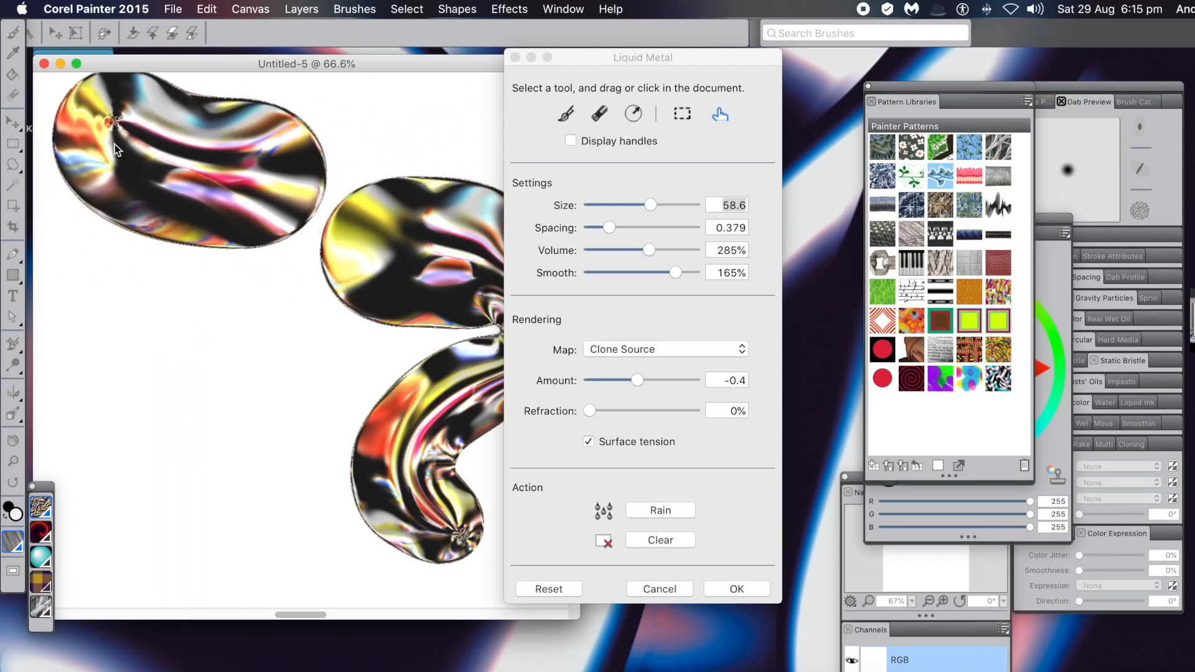
# Step: Select the metal drops along the left edge of the upper-middle shape and pull them down-left to form a separate ball
pyautogui.click(682, 114)
pyautogui.moveTo(358, 156); pyautogui.dragTo(408, 358)
pyautogui.click(720, 116)
pyautogui.moveTo(403, 262); pyautogui.dragTo(301, 396)
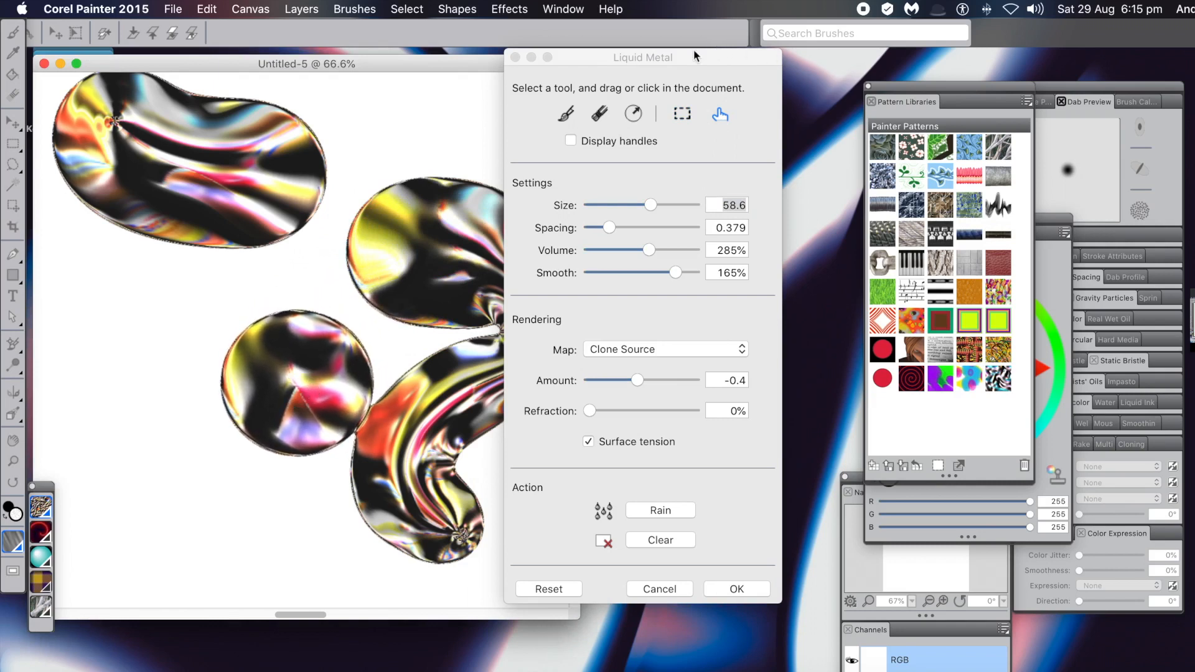
# Step: Add two circular metal drops of size about 100 and 106 at the upper middle, and move the second one below the separate ball
pyautogui.click(644, 116)
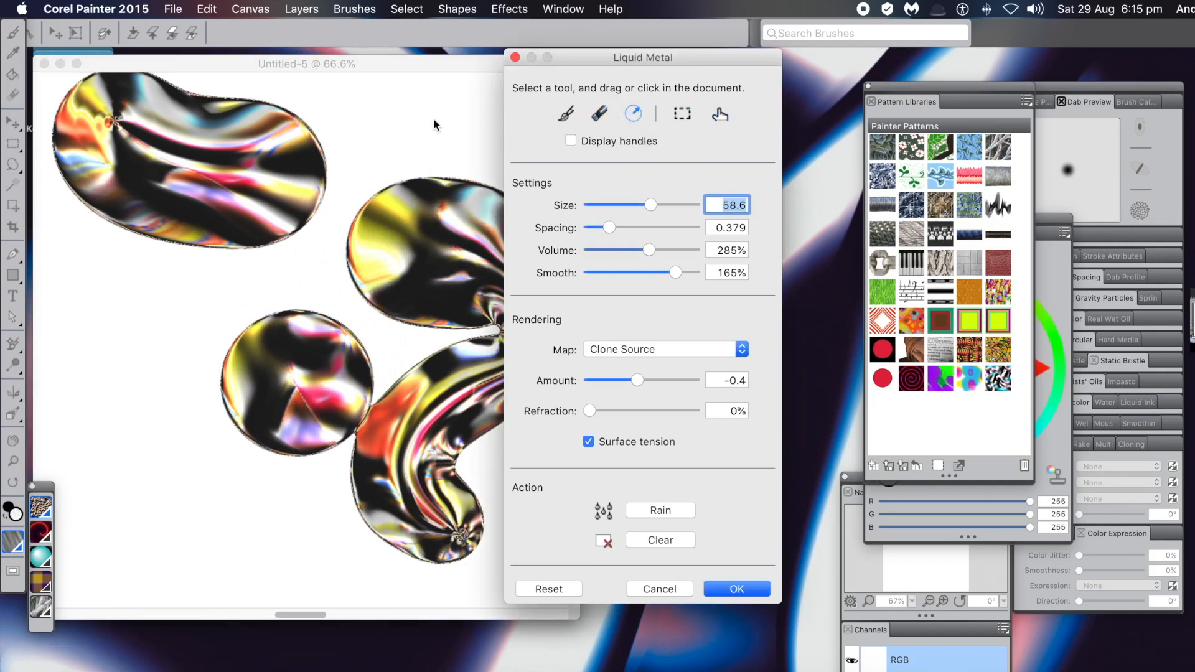
pyautogui.moveTo(384, 118); pyautogui.dragTo(416, 160)
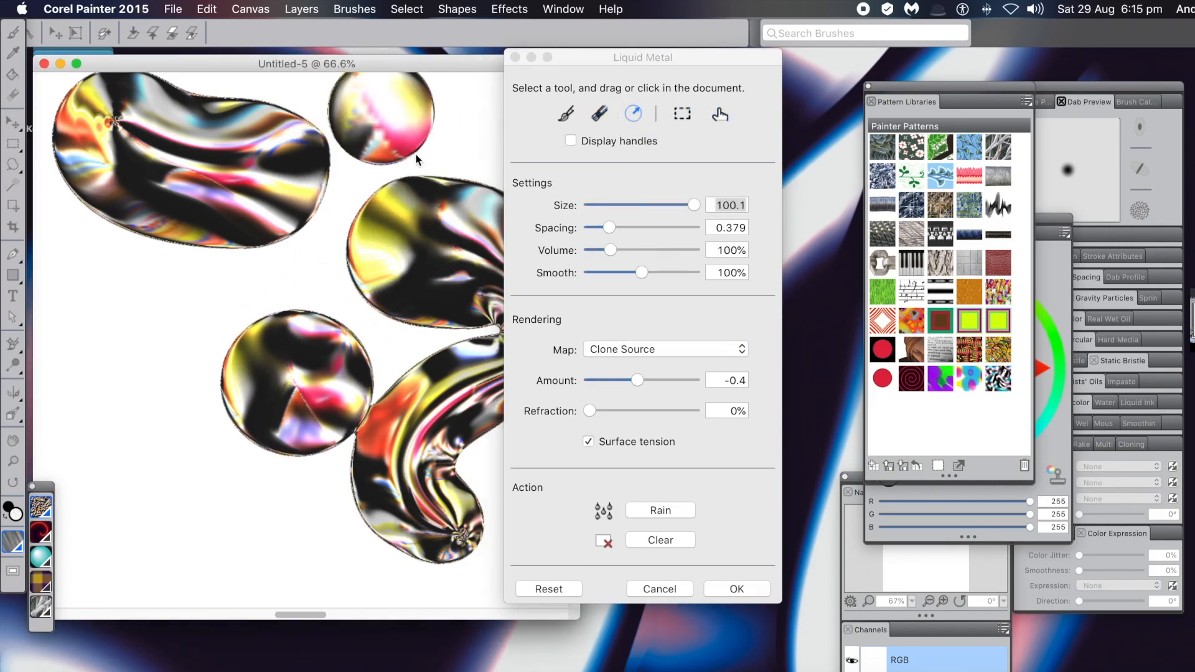
pyautogui.moveTo(340, 211); pyautogui.dragTo(379, 257)
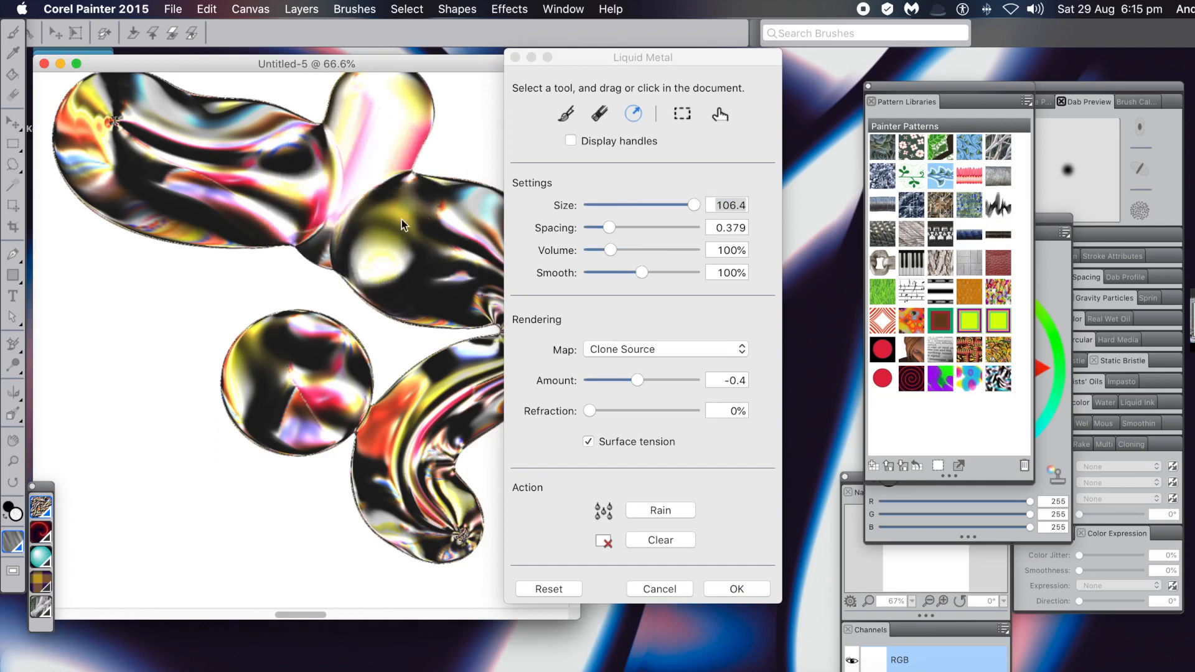
pyautogui.click(722, 117)
pyautogui.moveTo(401, 91); pyautogui.dragTo(381, 371)
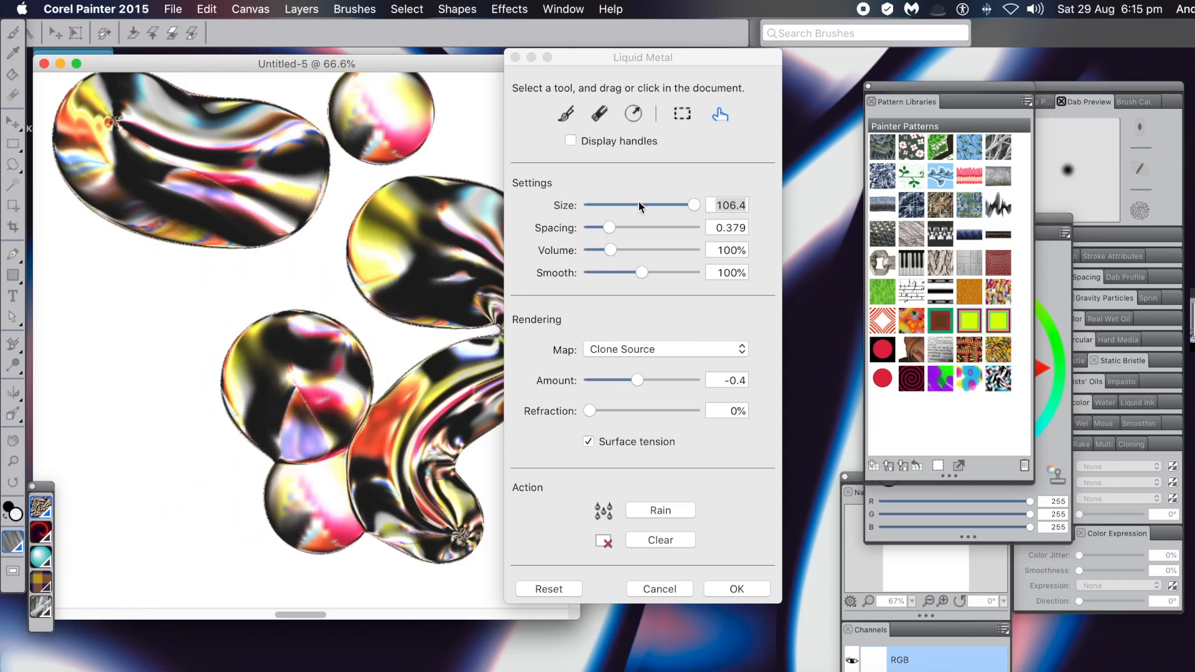
# Step: Add a large circular drop beside the separate ball and smaller drops in the gaps between the middle and upper metal shapes
pyautogui.click(633, 114)
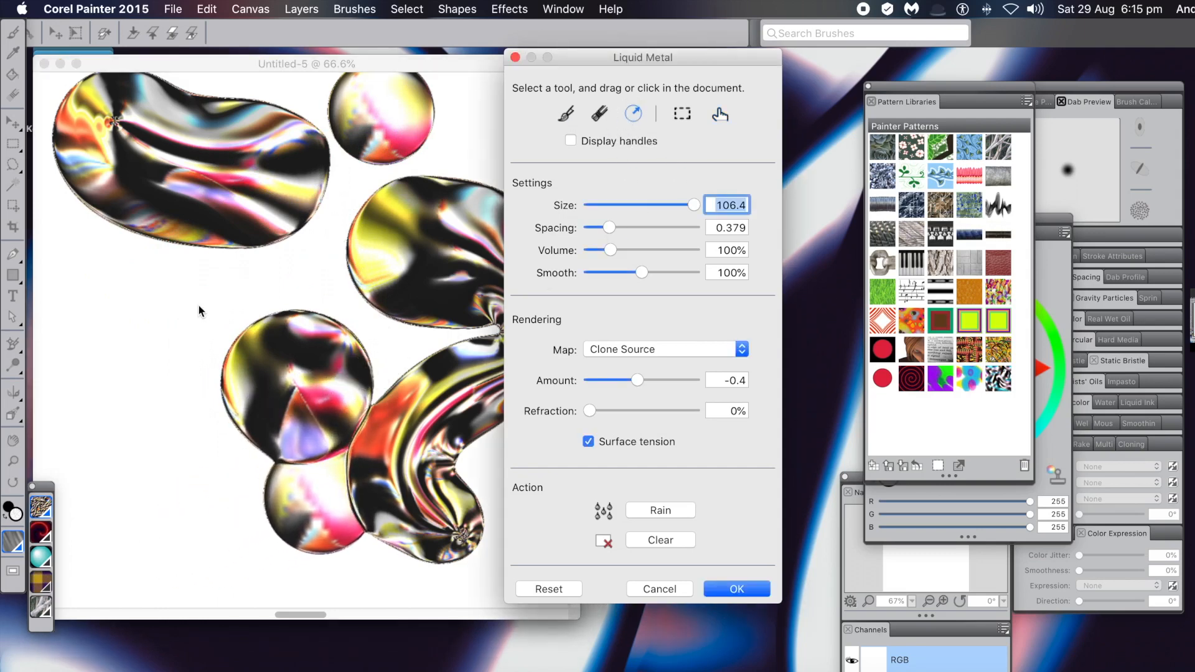
pyautogui.moveTo(223, 321); pyautogui.dragTo(343, 229)
pyautogui.moveTo(381, 349); pyautogui.dragTo(462, 366)
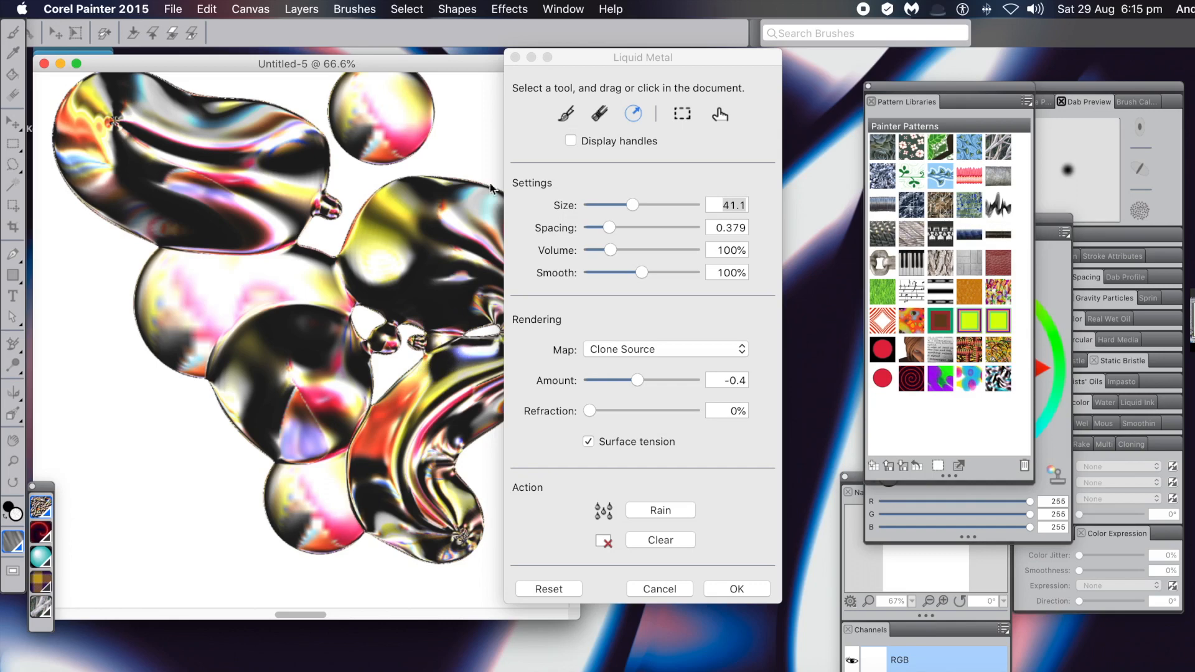
pyautogui.moveTo(467, 159); pyautogui.dragTo(480, 182)
pyautogui.moveTo(398, 174); pyautogui.dragTo(408, 188)
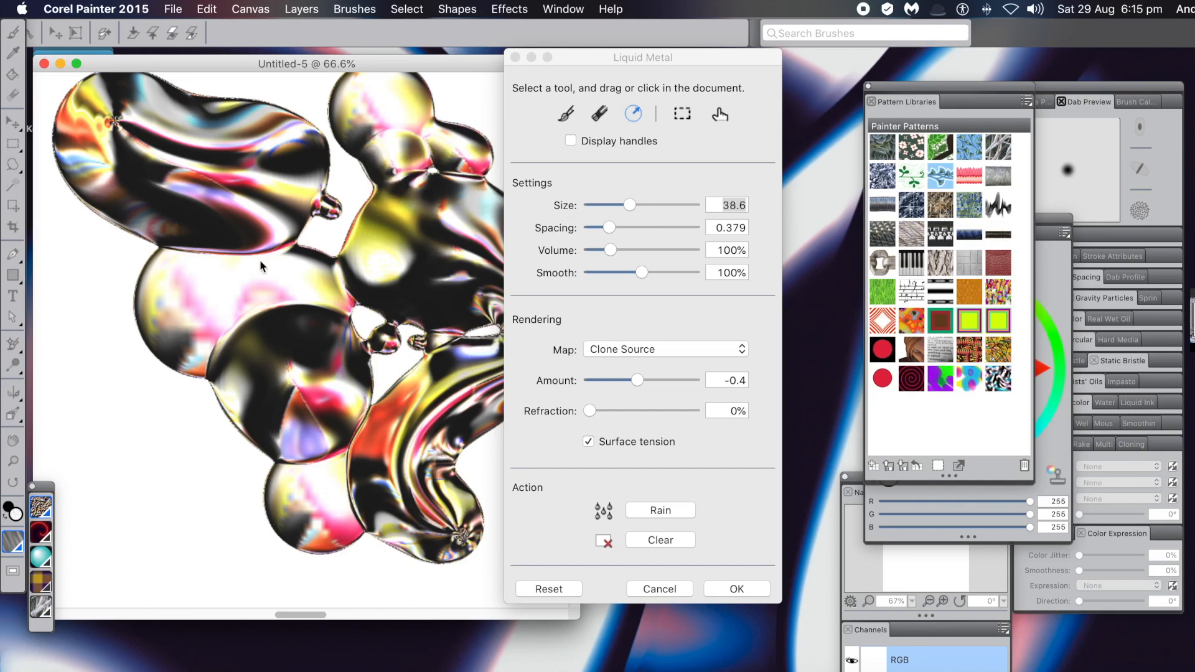
# Step: Extend the metal with chains of circular drops down the canvas's lower-left side and accept the Liquid Metal changes
pyautogui.moveTo(197, 438); pyautogui.dragTo(245, 483)
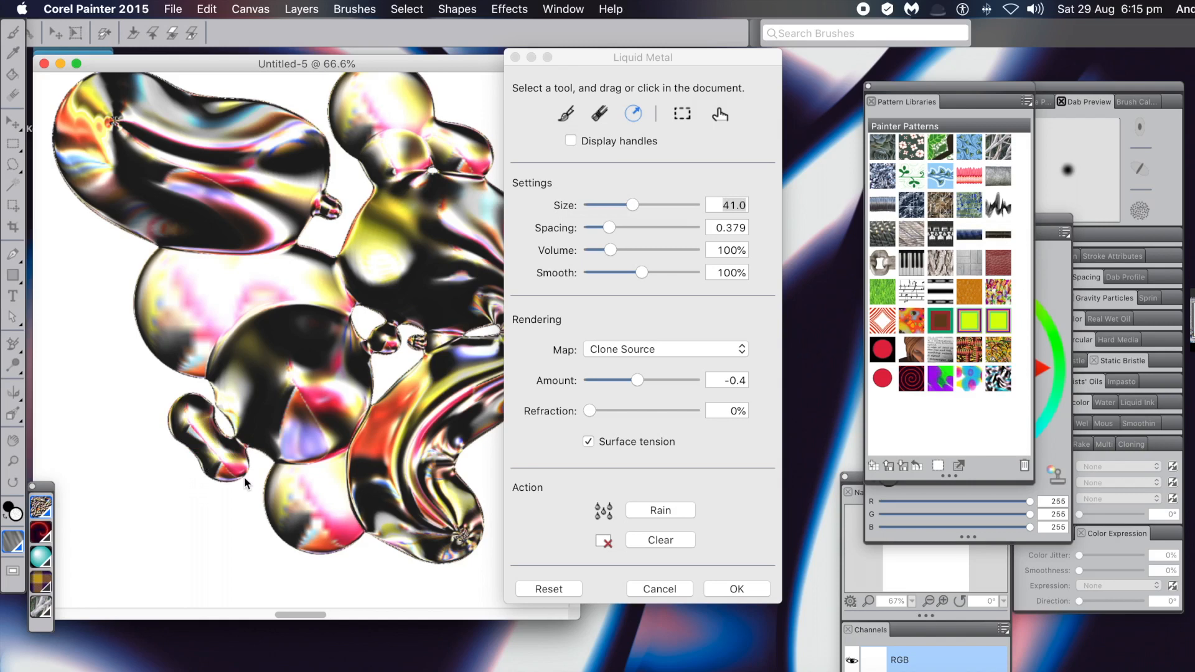
pyautogui.moveTo(157, 504); pyautogui.dragTo(224, 583)
pyautogui.moveTo(131, 546); pyautogui.dragTo(145, 520)
pyautogui.moveTo(132, 458); pyautogui.dragTo(125, 436)
pyautogui.moveTo(157, 390); pyautogui.dragTo(142, 274)
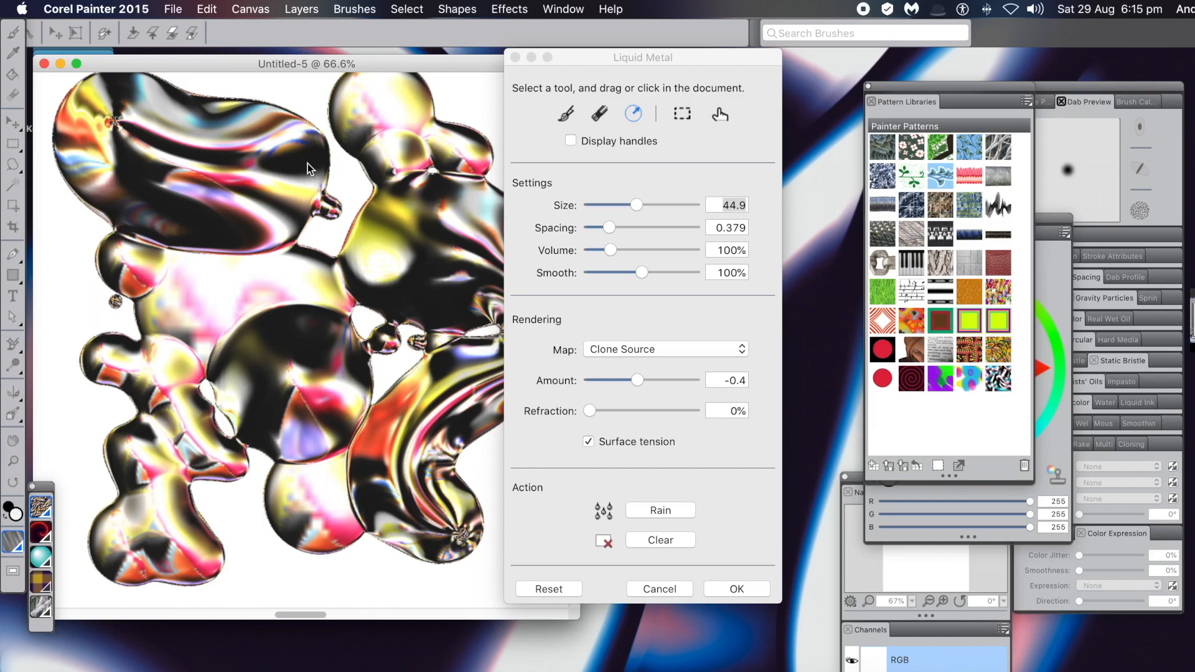
pyautogui.click(745, 588)
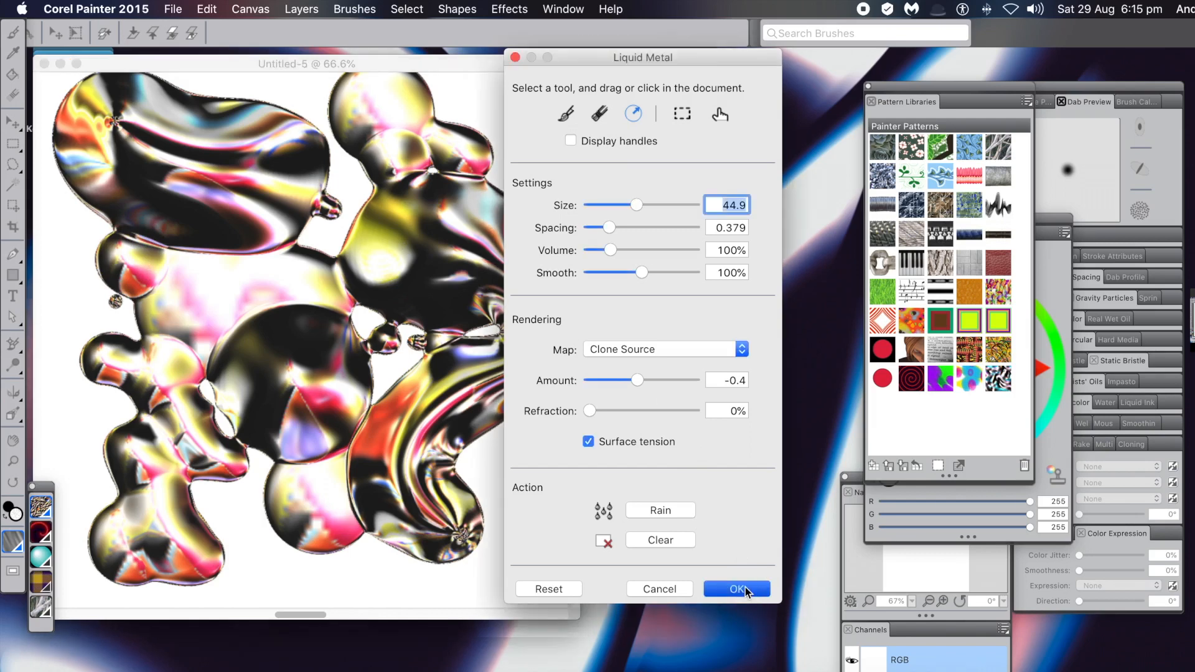
pyautogui.click(746, 588)
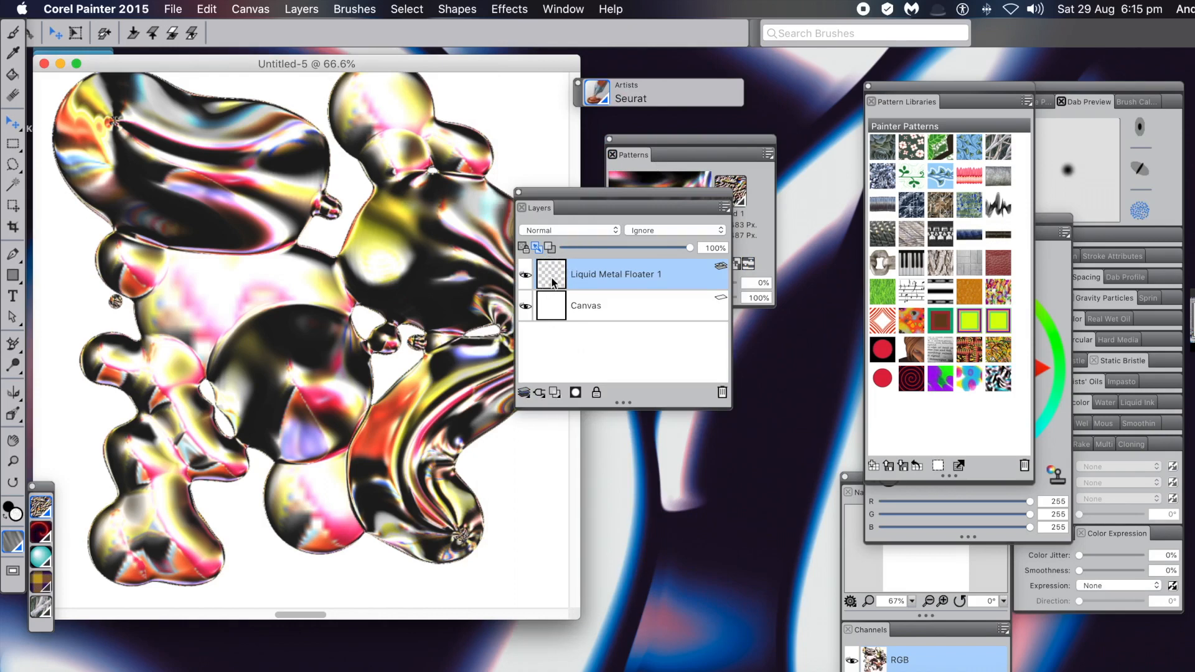
# Step: Reopen Liquid Metal Floater 1 for editing and carve holes through the upper-left metal shape with the Liquid Metal brush
pyautogui.doubleClick(554, 279)
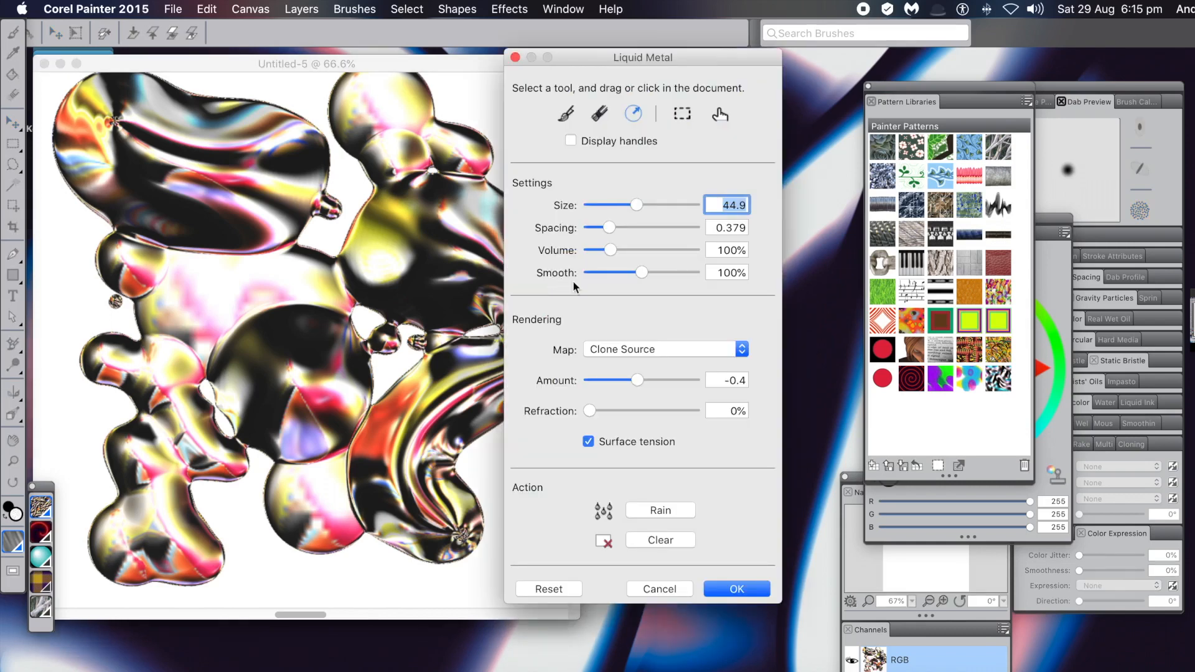
pyautogui.moveTo(626, 56); pyautogui.dragTo(582, 71)
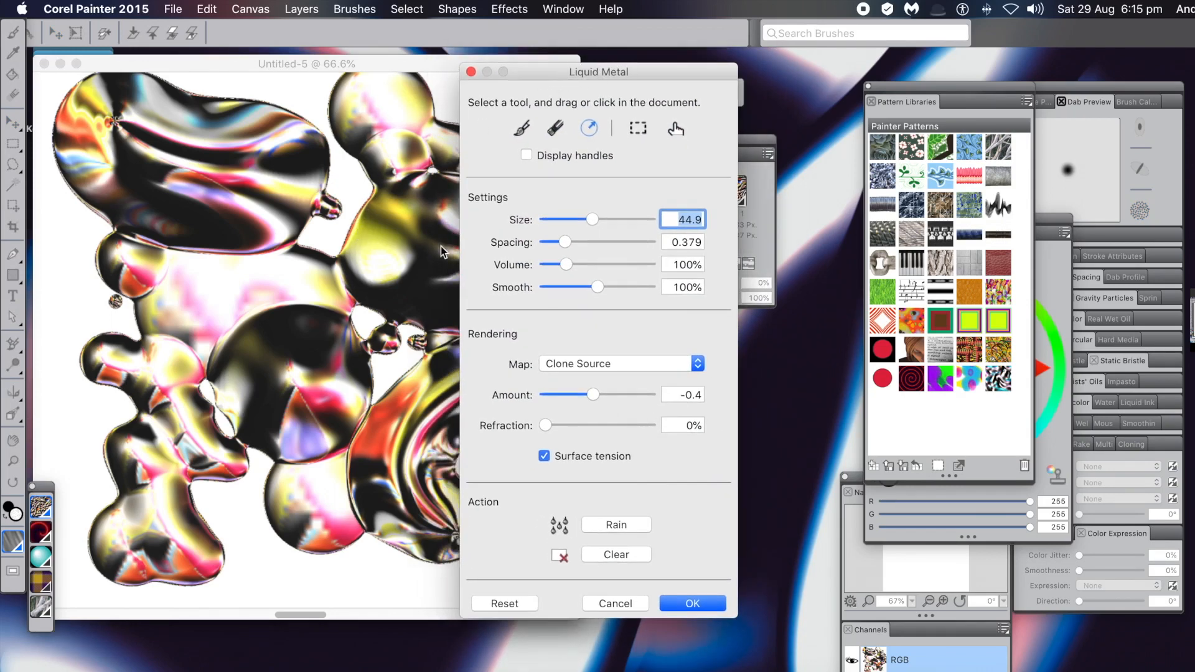
pyautogui.click(519, 129)
pyautogui.moveTo(413, 211)
pyautogui.mouseDown()
pyautogui.moveTo(389, 265)
pyautogui.moveTo(374, 246)
pyautogui.moveTo(398, 215)
pyautogui.moveTo(343, 250)
pyautogui.moveTo(339, 224)
pyautogui.moveTo(302, 251)
pyautogui.moveTo(352, 234)
pyautogui.moveTo(328, 261)
pyautogui.mouseUp()
pyautogui.moveTo(228, 206); pyautogui.dragTo(240, 229)
pyautogui.moveTo(288, 158); pyautogui.dragTo(283, 161)
pyautogui.moveTo(219, 135); pyautogui.dragTo(222, 142)
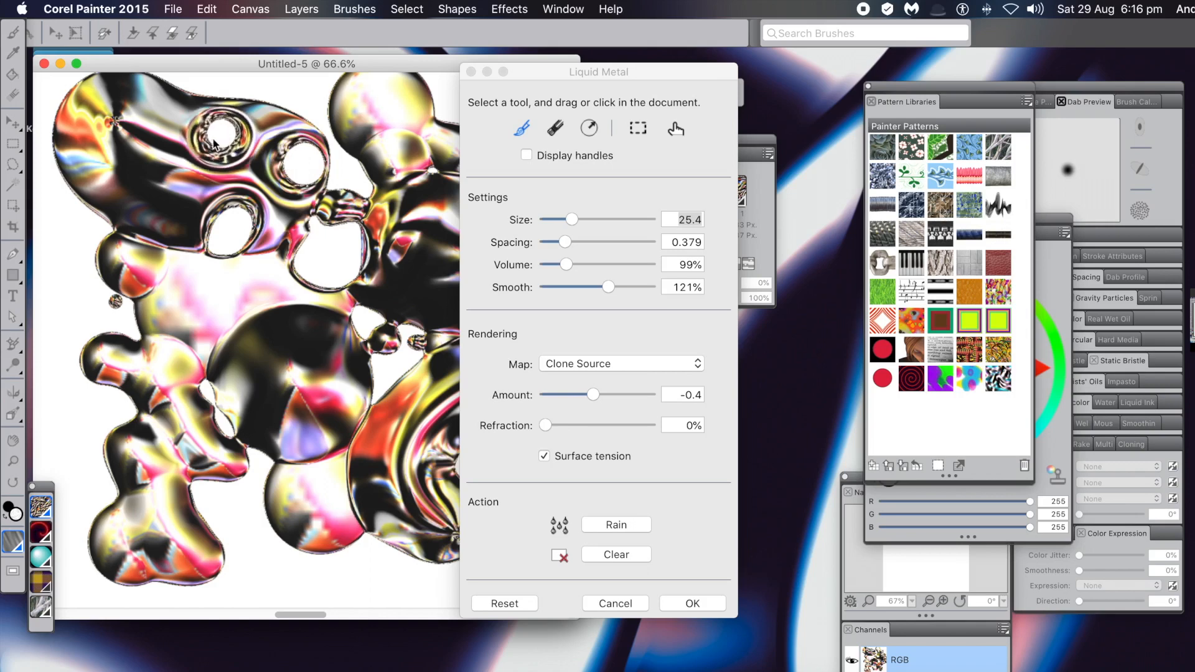
pyautogui.moveTo(167, 176)
pyautogui.mouseDown()
pyautogui.moveTo(123, 195)
pyautogui.moveTo(137, 170)
pyautogui.moveTo(132, 187)
pyautogui.moveTo(155, 168)
pyautogui.moveTo(150, 179)
pyautogui.moveTo(141, 168)
pyautogui.moveTo(144, 187)
pyautogui.moveTo(134, 163)
pyautogui.mouseUp()
pyautogui.moveTo(128, 107)
pyautogui.mouseDown()
pyautogui.moveTo(148, 123)
pyautogui.moveTo(127, 131)
pyautogui.moveTo(139, 120)
pyautogui.moveTo(116, 118)
pyautogui.moveTo(69, 136)
pyautogui.mouseUp()
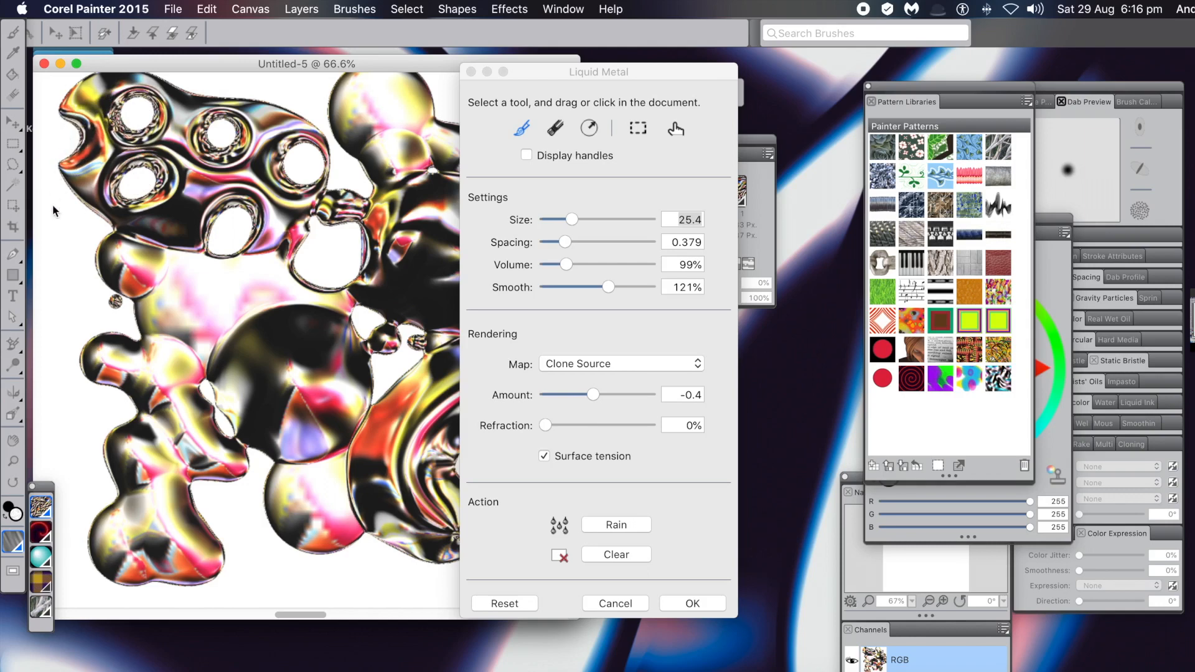
# Step: Cut away the small bulge on the left side and carve openings around the upper edge of the central ball
pyautogui.moveTo(140, 315)
pyautogui.mouseDown()
pyautogui.moveTo(125, 312)
pyautogui.moveTo(160, 318)
pyautogui.mouseUp()
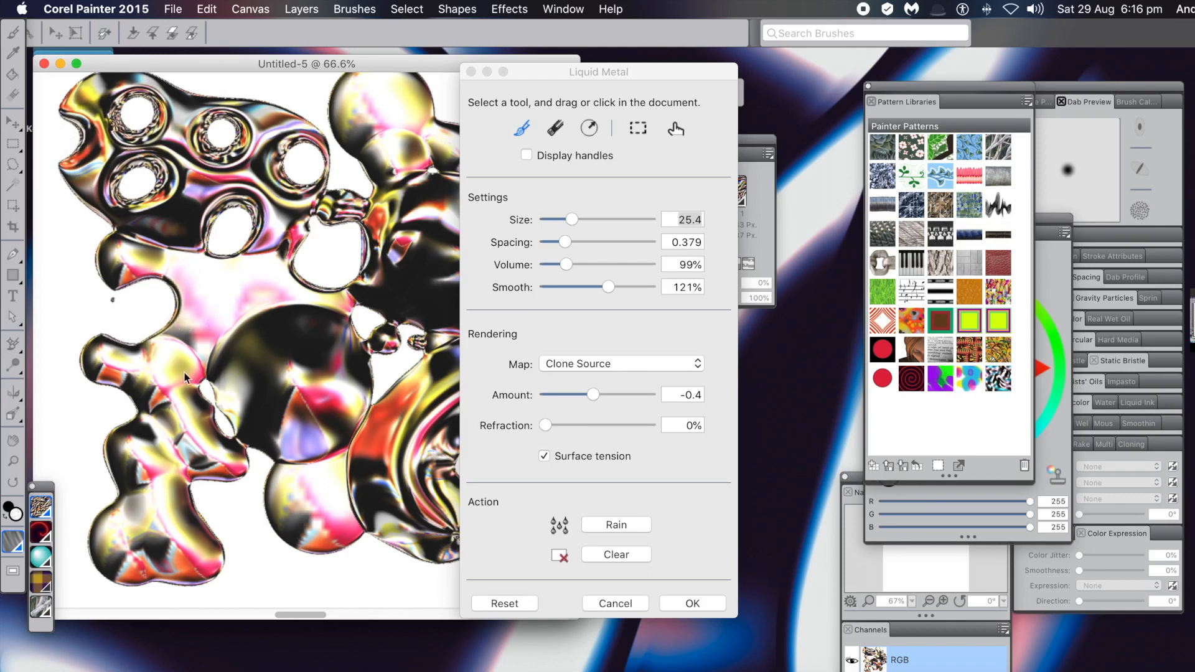
pyautogui.moveTo(185, 356)
pyautogui.mouseDown()
pyautogui.moveTo(200, 347)
pyautogui.moveTo(237, 365)
pyautogui.mouseUp()
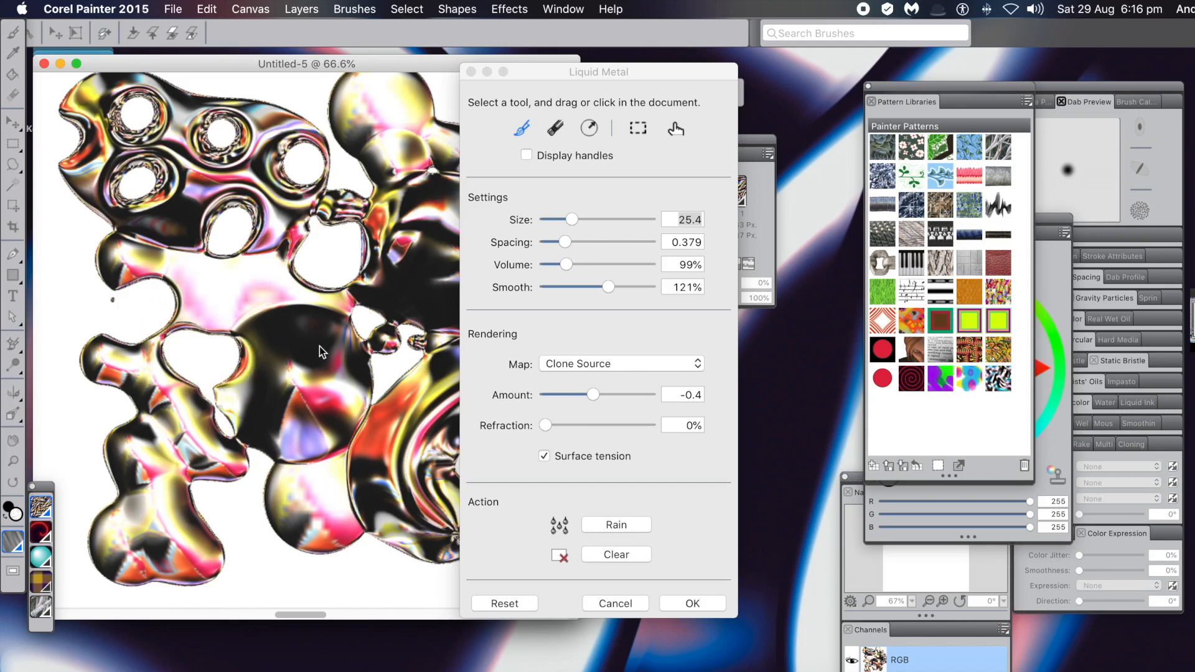
pyautogui.moveTo(356, 350)
pyautogui.mouseDown()
pyautogui.moveTo(311, 377)
pyautogui.moveTo(259, 377)
pyautogui.mouseUp()
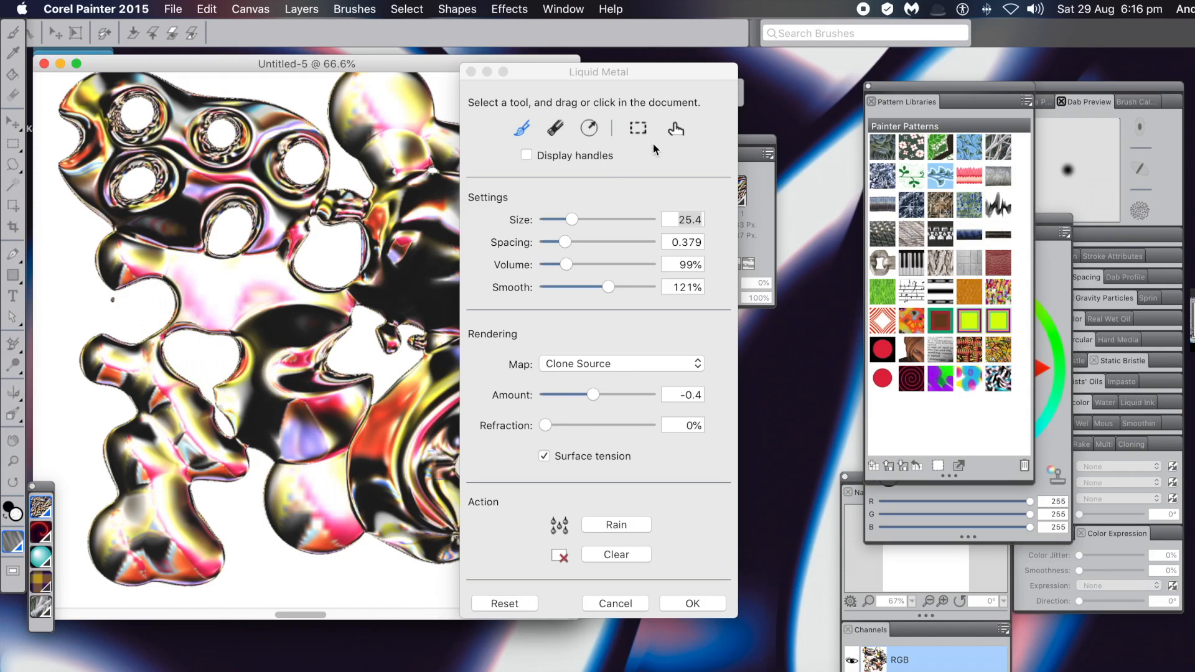
# Step: Reduce the brush size to 13.1, carve openings through the central ball and the shapes beside it, and accept the Liquid Metal changes
pyautogui.moveTo(571, 220); pyautogui.dragTo(555, 223)
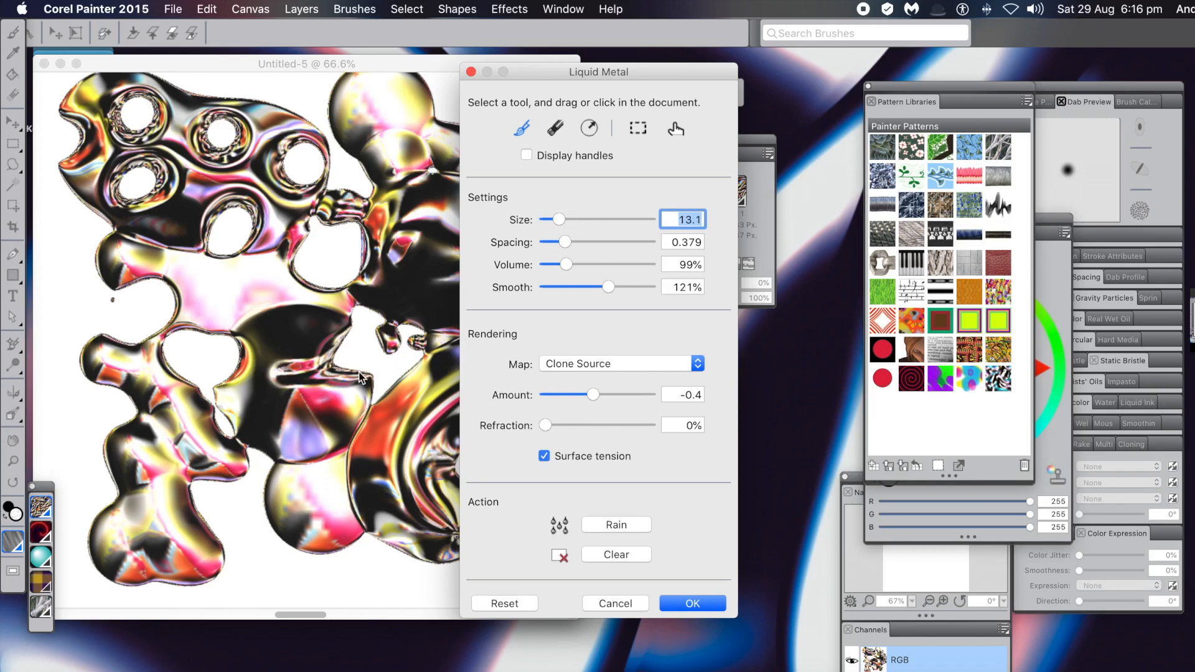
pyautogui.moveTo(353, 365)
pyautogui.mouseDown()
pyautogui.moveTo(255, 394)
pyautogui.moveTo(354, 380)
pyautogui.moveTo(293, 385)
pyautogui.mouseUp()
pyautogui.moveTo(397, 387)
pyautogui.mouseDown()
pyautogui.moveTo(435, 445)
pyautogui.moveTo(424, 460)
pyautogui.moveTo(429, 428)
pyautogui.moveTo(418, 445)
pyautogui.moveTo(404, 432)
pyautogui.moveTo(382, 445)
pyautogui.moveTo(417, 442)
pyautogui.moveTo(405, 439)
pyautogui.moveTo(382, 476)
pyautogui.moveTo(394, 506)
pyautogui.moveTo(440, 501)
pyautogui.moveTo(421, 398)
pyautogui.mouseUp()
pyautogui.moveTo(431, 261)
pyautogui.mouseDown()
pyautogui.moveTo(421, 268)
pyautogui.moveTo(424, 255)
pyautogui.mouseUp()
pyautogui.moveTo(438, 193); pyautogui.dragTo(434, 208)
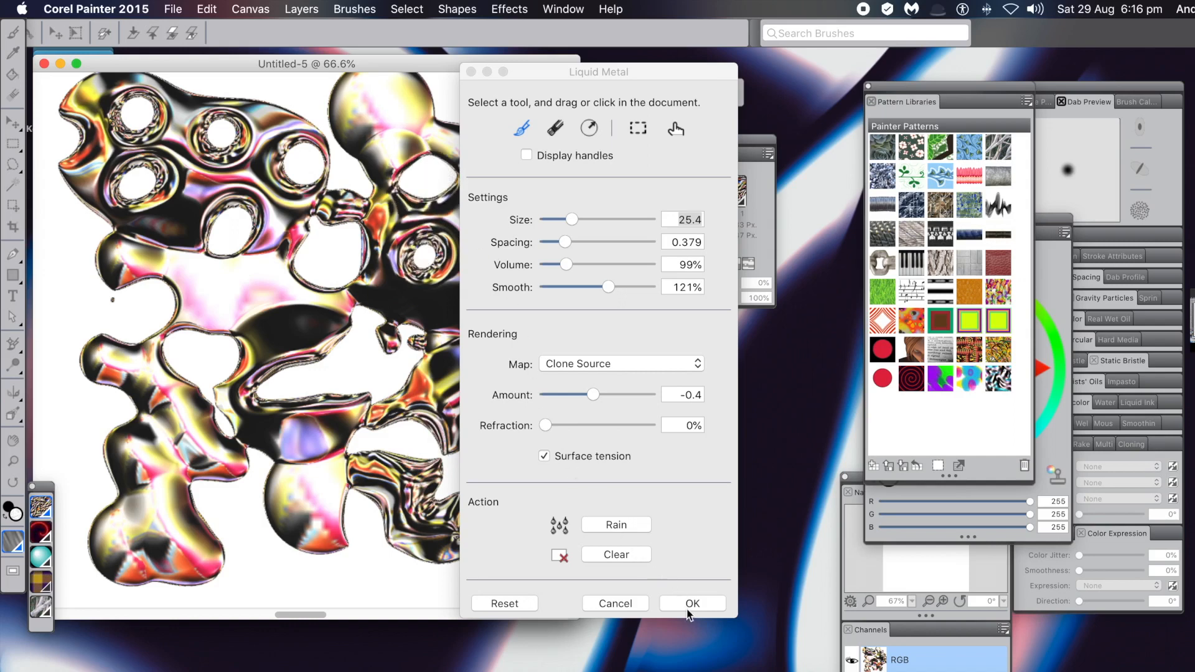
pyautogui.click(693, 603)
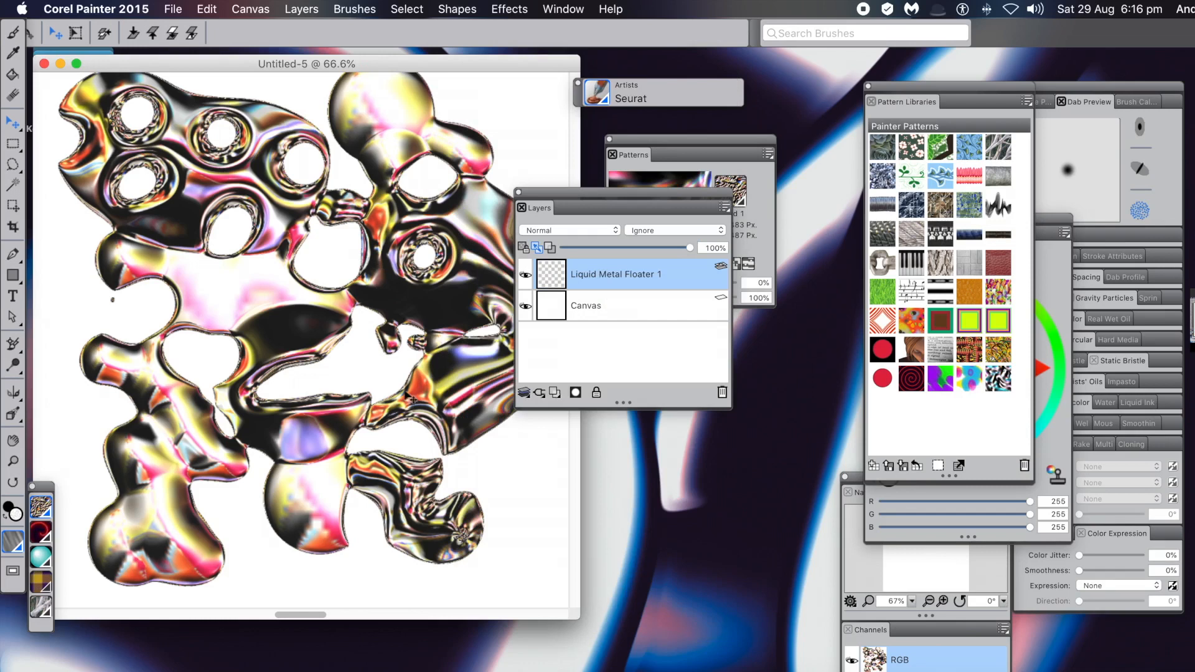
# Step: Commit the Liquid Metal layer to a standard layer and apply a drop shadow with X-offset 5, Y-offset 7, opacity 63% and radius 10, collapsed to one layer
pyautogui.click(503, 11)
pyautogui.click(14, 34)
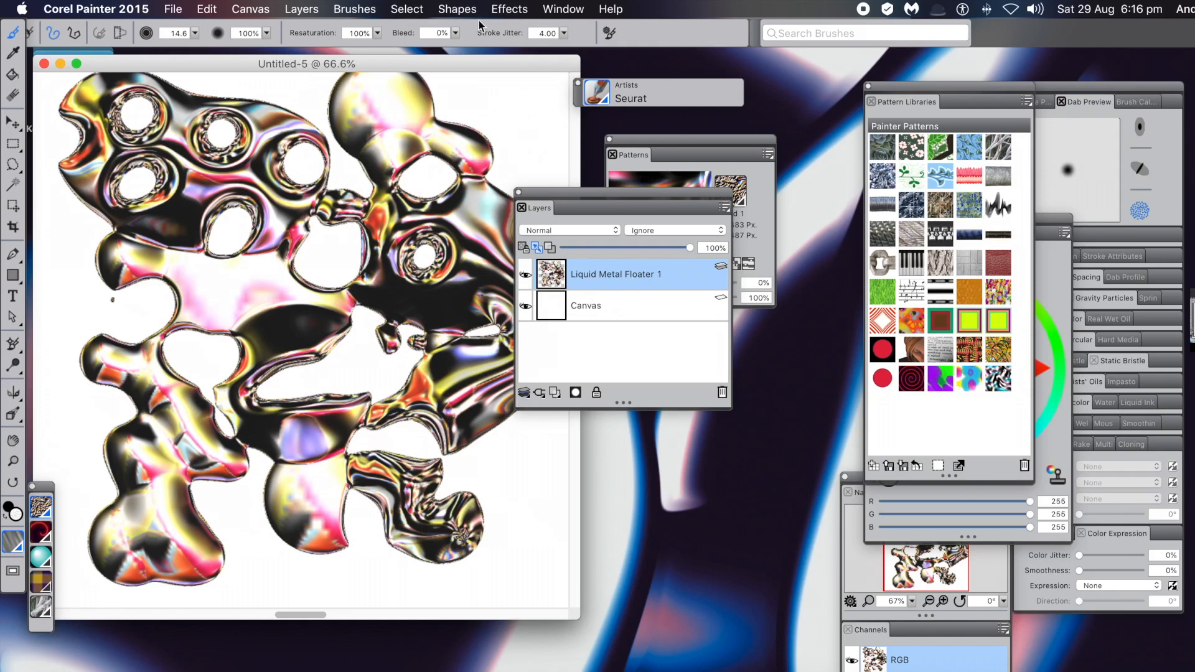
pyautogui.click(509, 9)
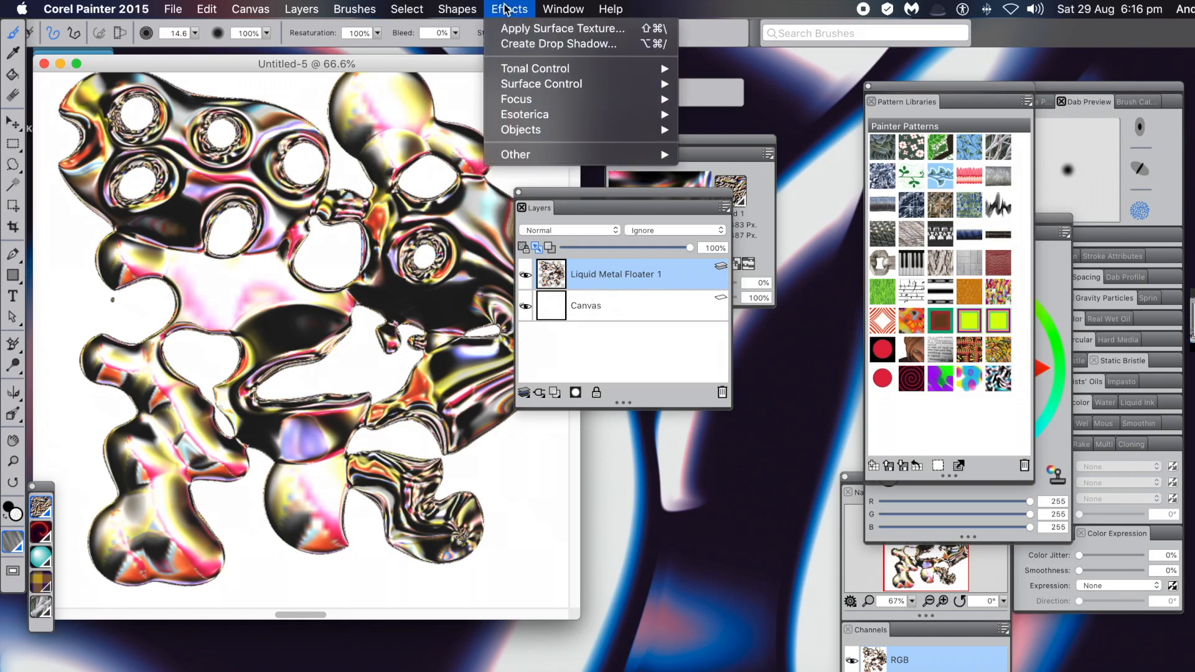
pyautogui.click(525, 43)
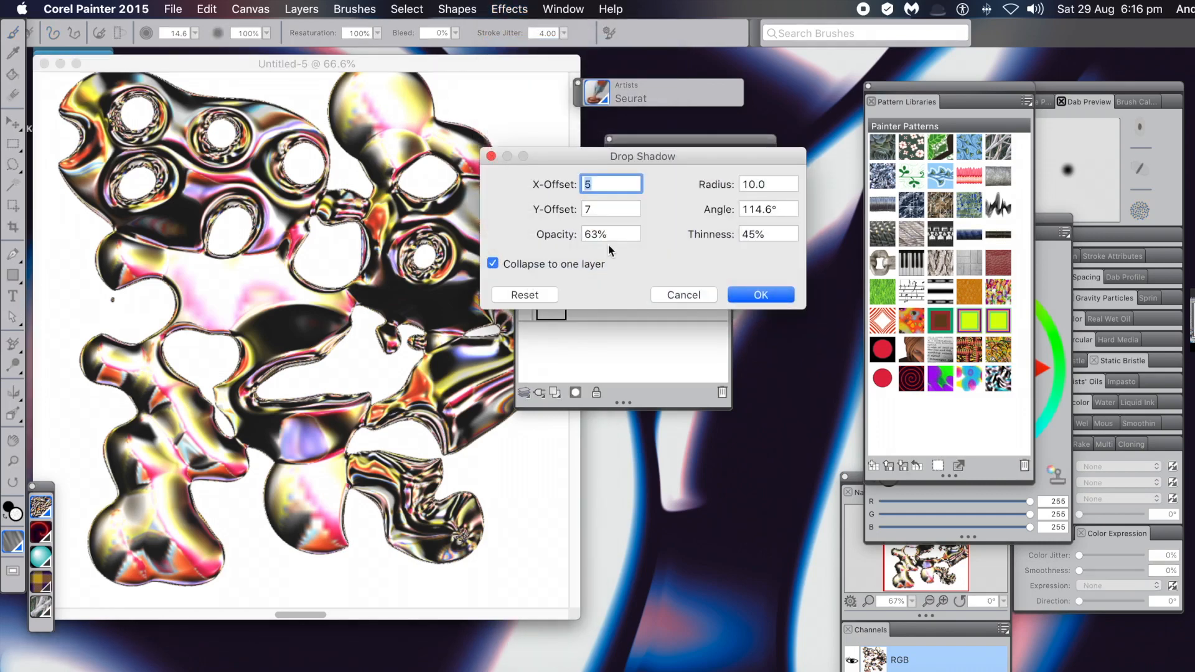
pyautogui.click(763, 297)
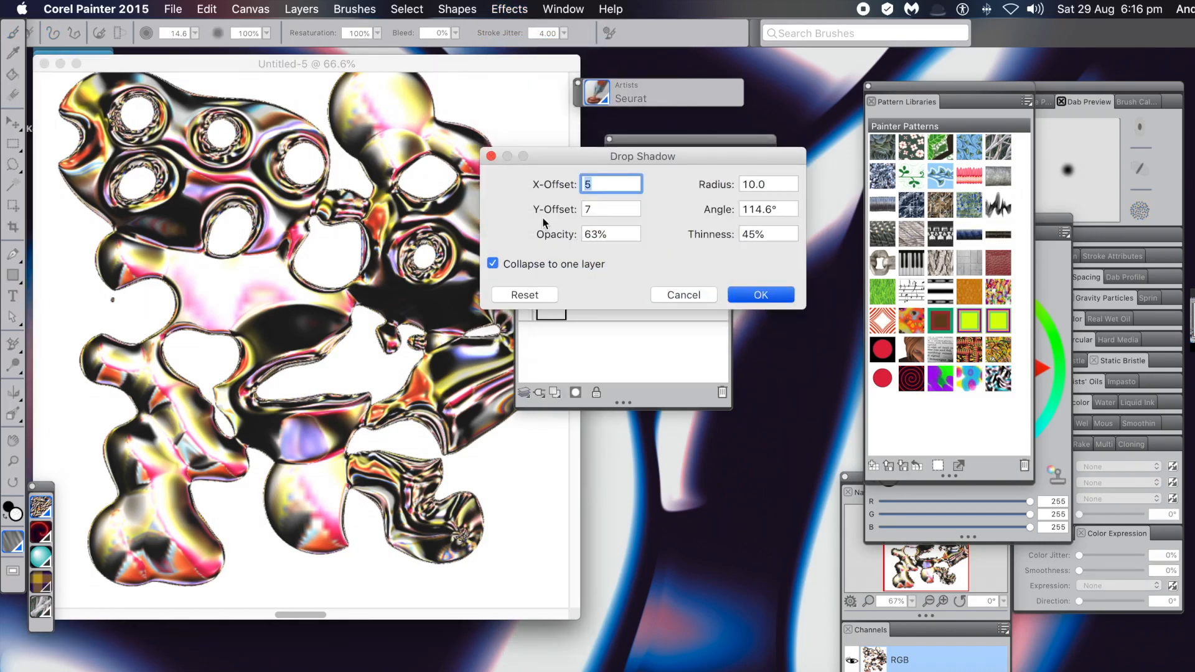